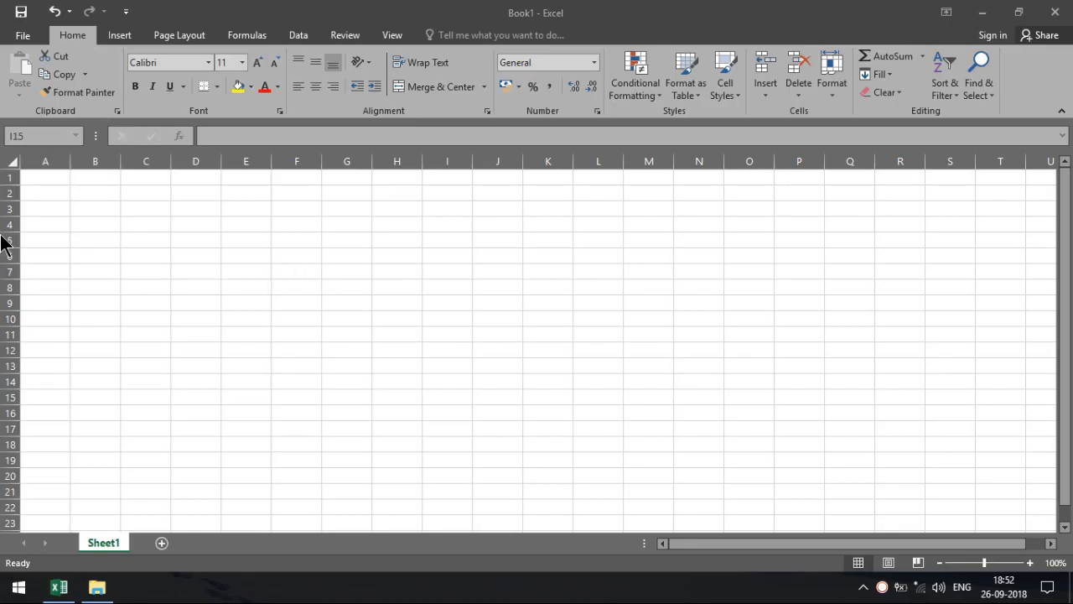
Narrow column A to a thin margin.
{"action": "left_click", "coordinate": [54, 191]}
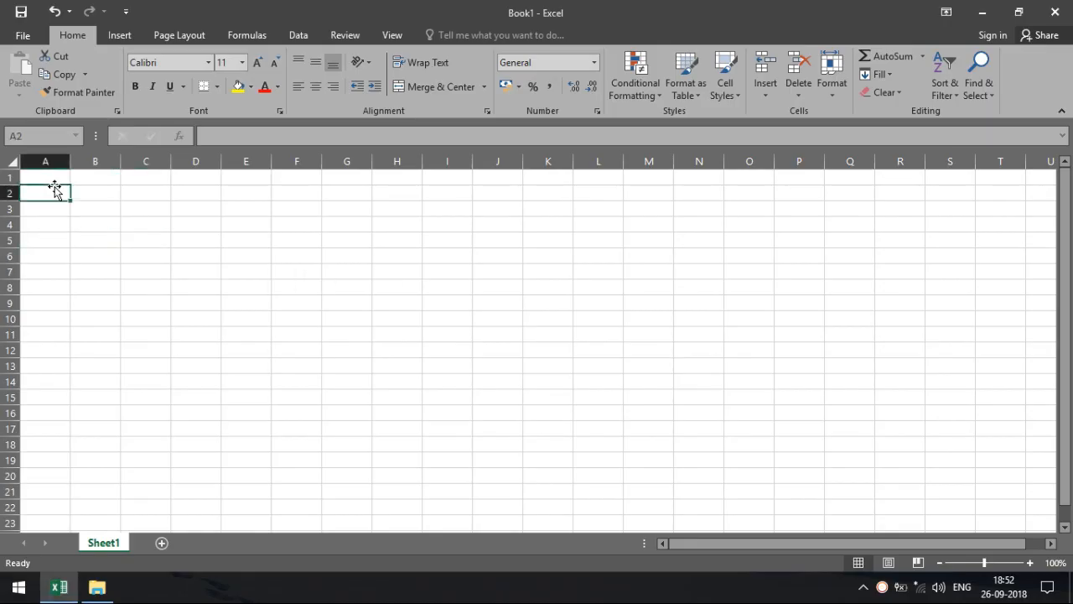
{"action": "left_click", "coordinate": [90, 206]}
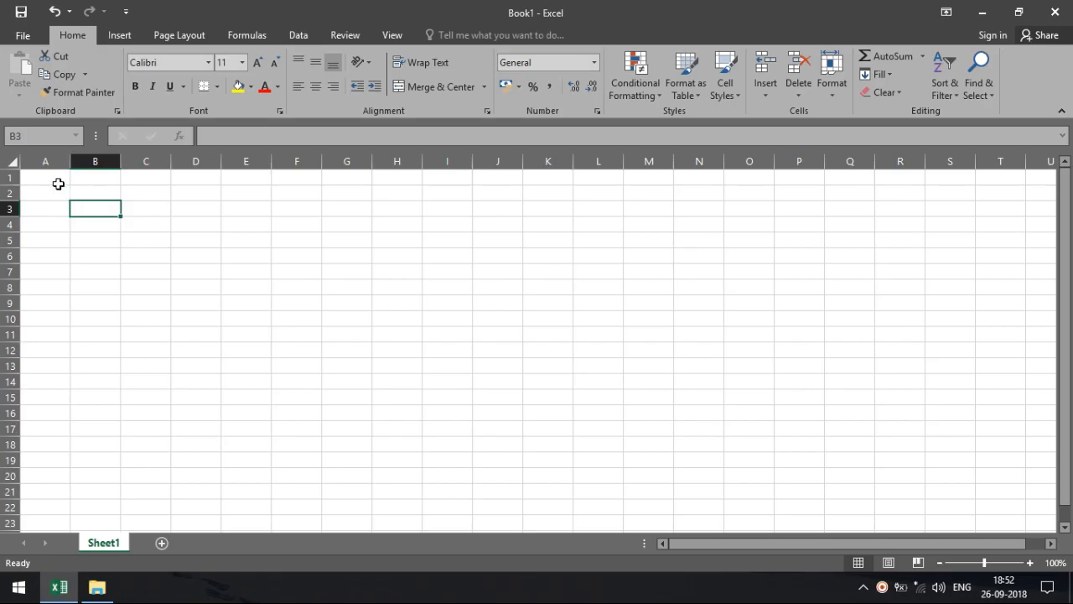
{"action": "left_click_drag", "start_coordinate": [70, 161], "coordinate": [601, 206]}
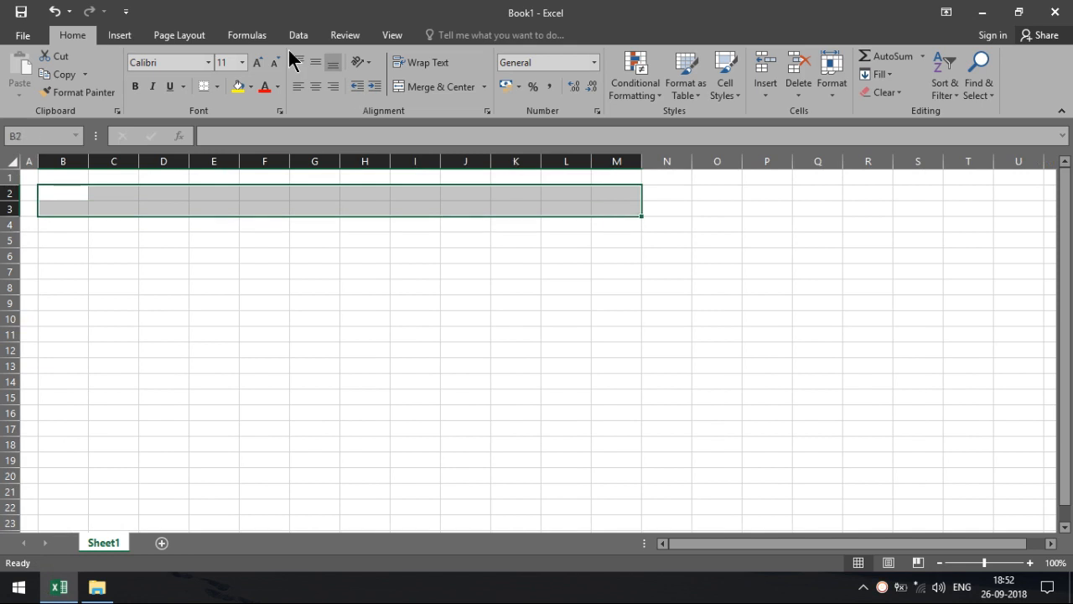
Merge and centre B2:M3 and enter the title 'HOW TO ADD COUNTRY OR STD CODE WITH ANY NUMBERS'.
{"action": "left_click", "coordinate": [432, 87]}
{"action": "left_click", "coordinate": [352, 288]}
{"action": "left_click", "coordinate": [340, 199]}
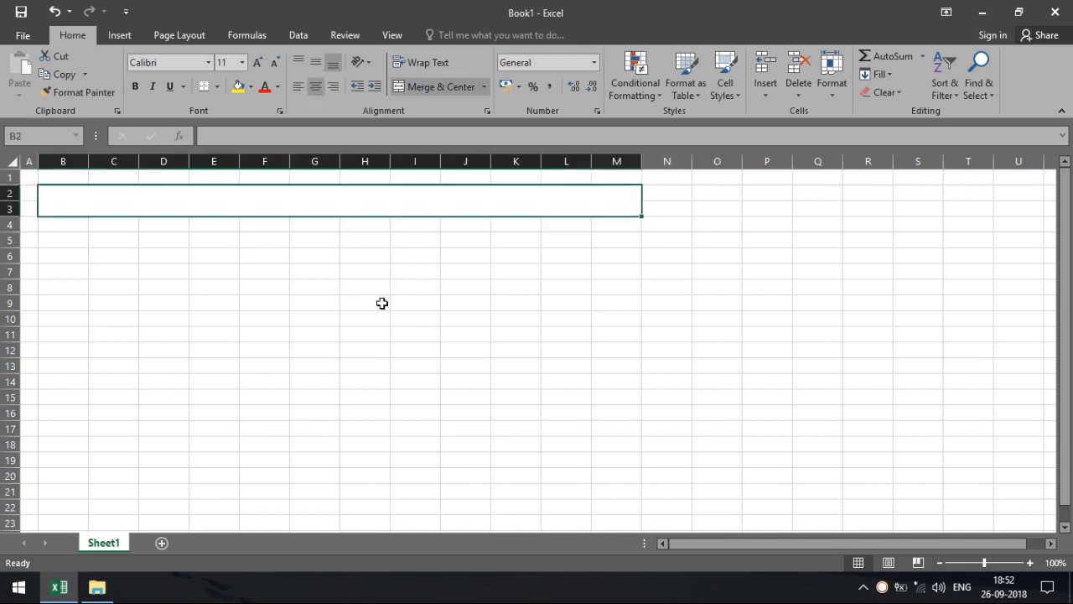
{"action": "type", "text": "HOW TO "}
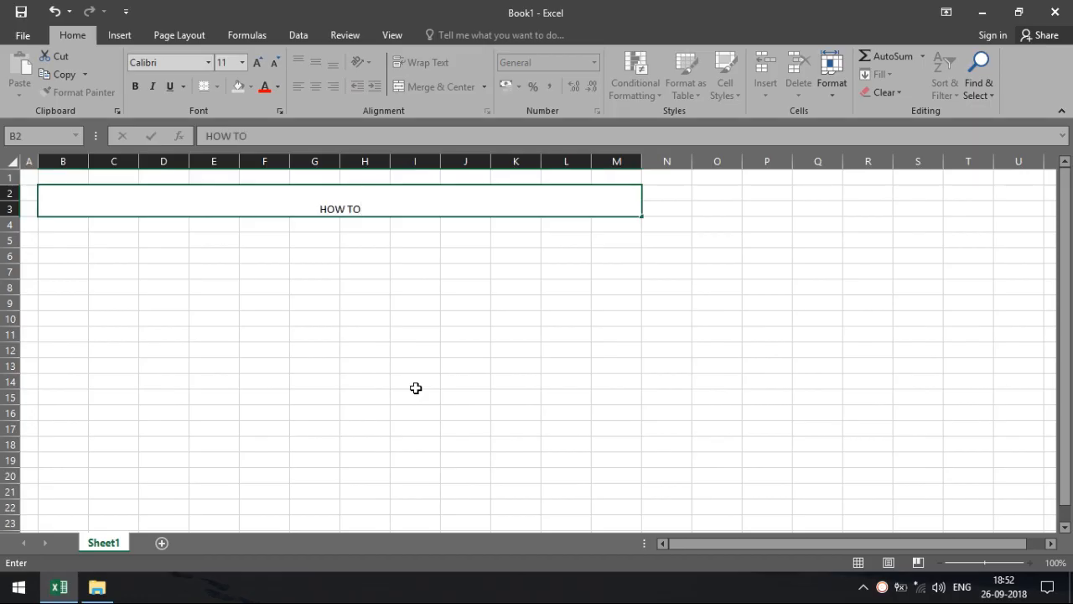
{"action": "type", "text": "ADD"}
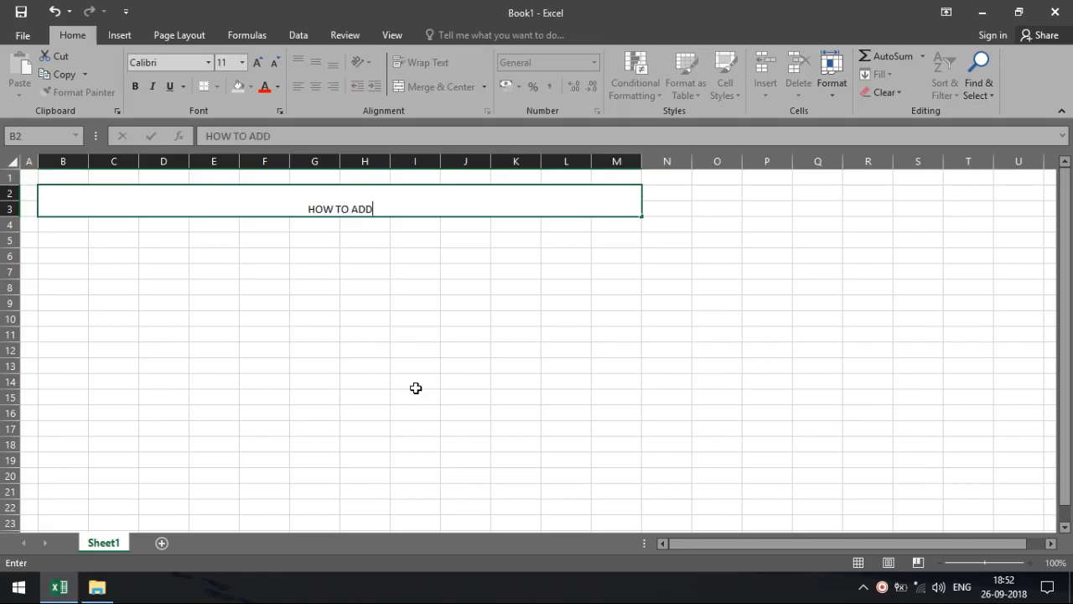
{"action": "type", "text": " COUNTRY "}
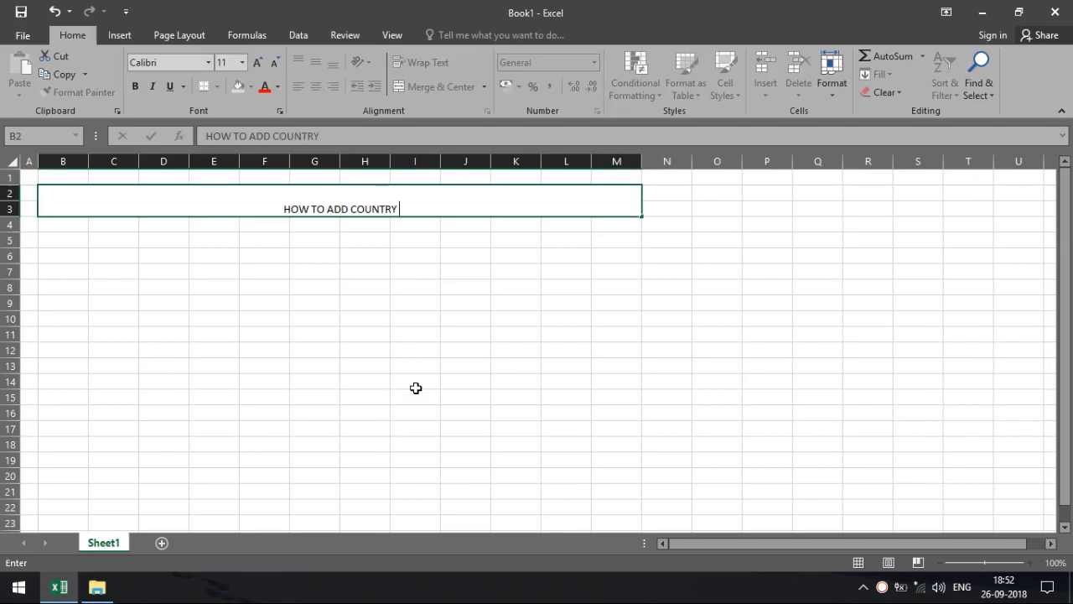
{"action": "type", "text": "O"}
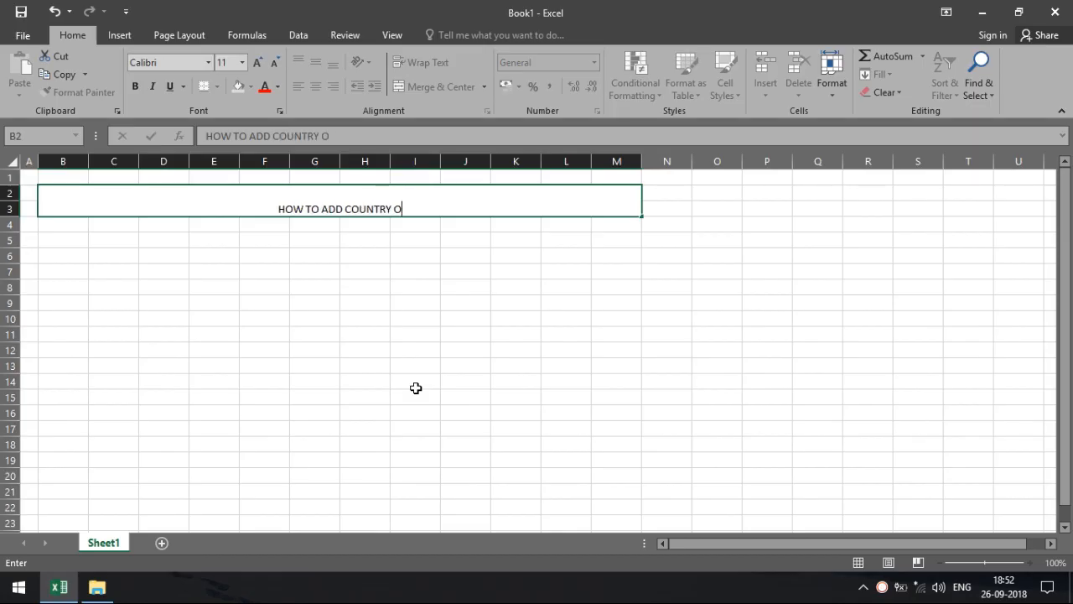
{"action": "type", "text": "R STD"}
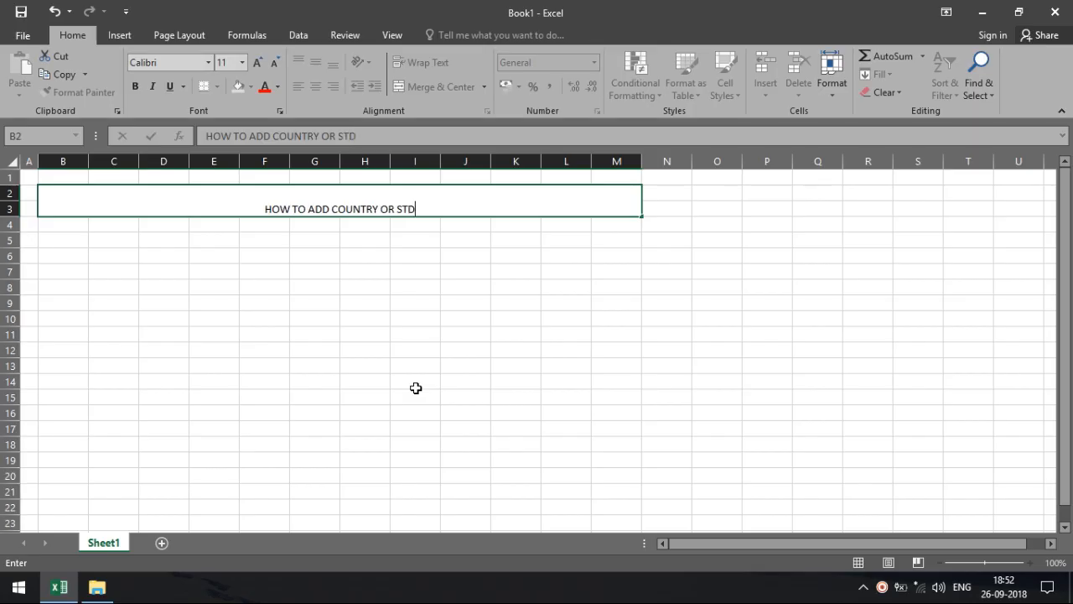
{"action": "type", "text": " CODE"}
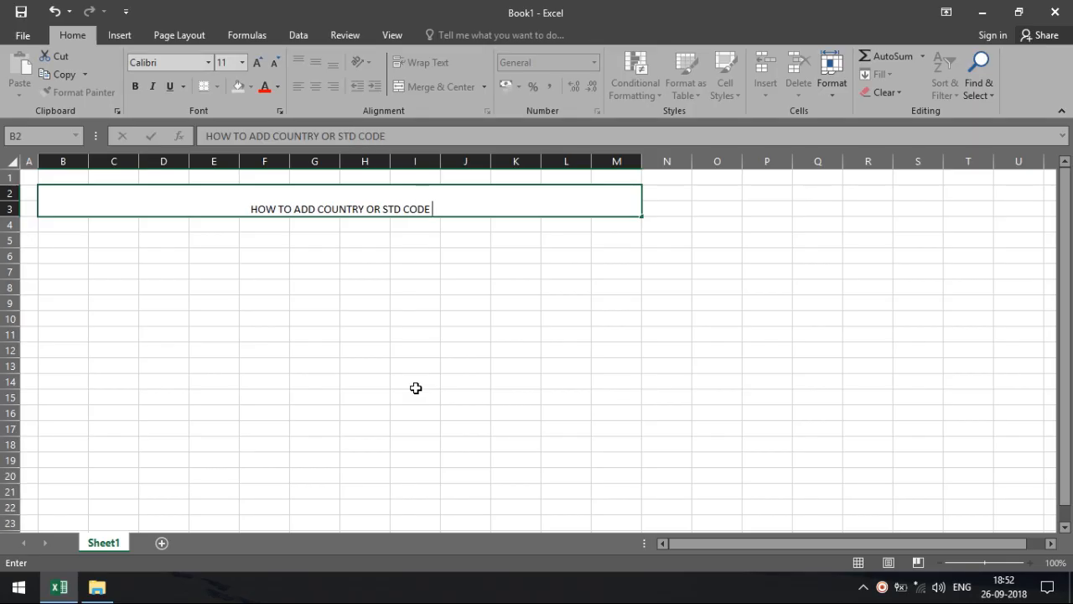
{"action": "type", "text": " WITH"}
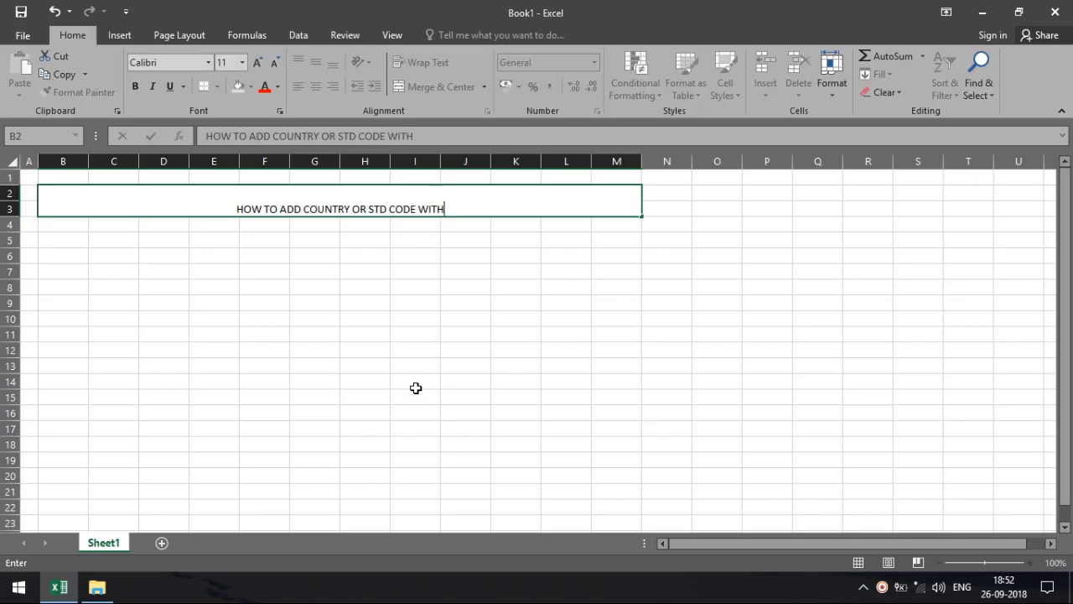
{"action": "type", "text": " ANY NUMBERS"}
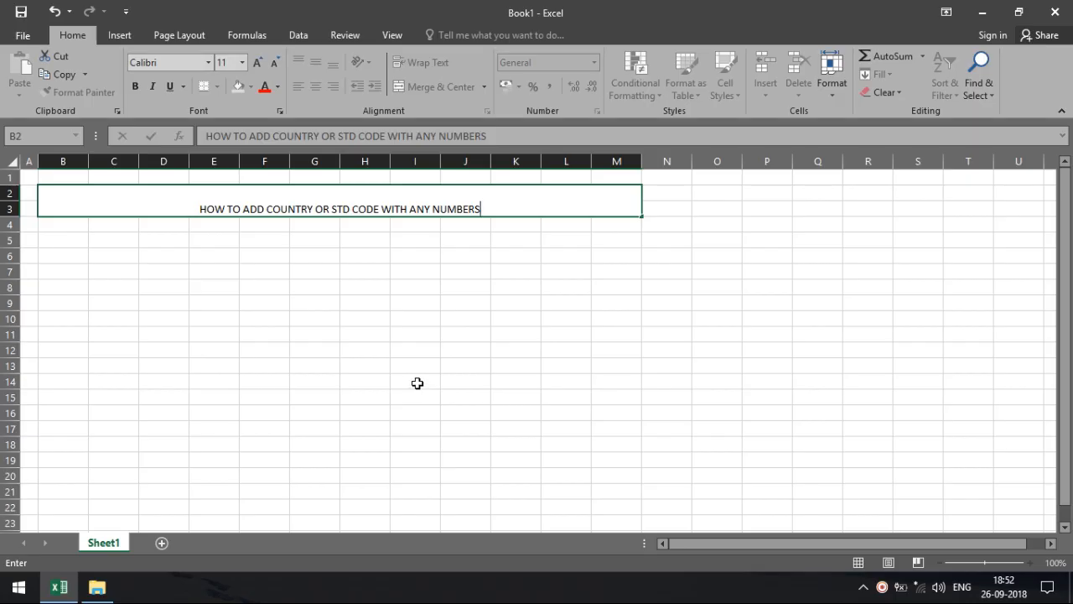
{"action": "left_click", "coordinate": [417, 383]}
Centre the merged title vertically in its cell.
{"action": "left_click", "coordinate": [436, 201]}
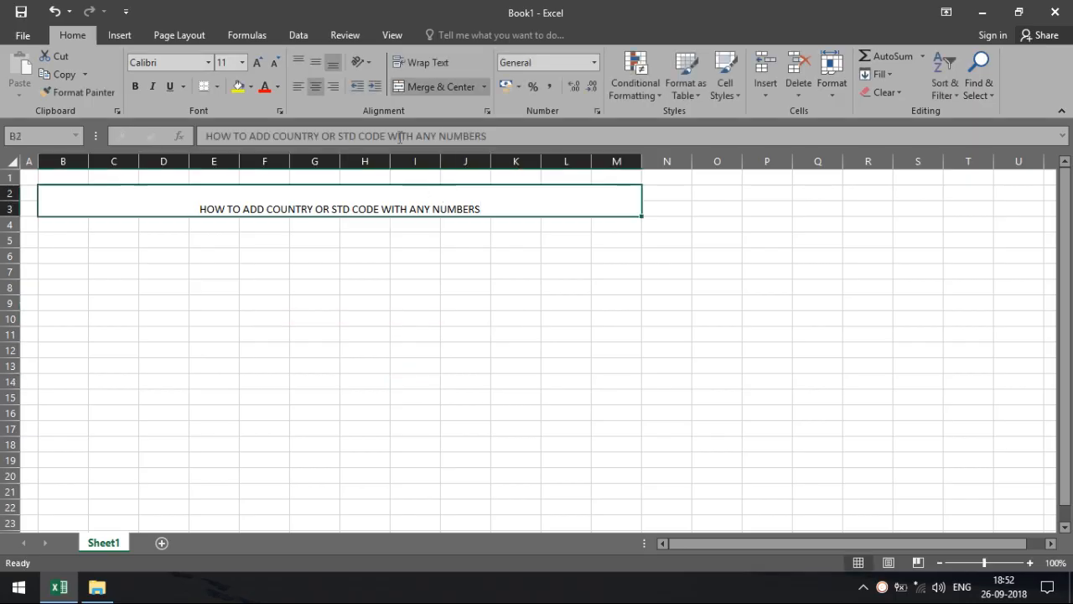
{"action": "left_click", "coordinate": [313, 63]}
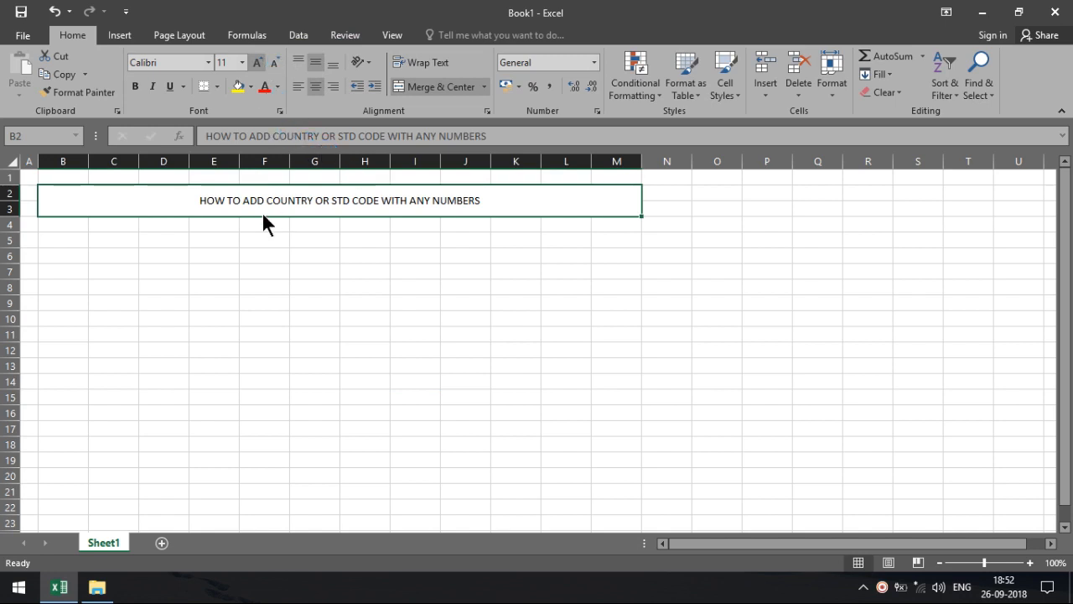
{"action": "left_click", "coordinate": [302, 229]}
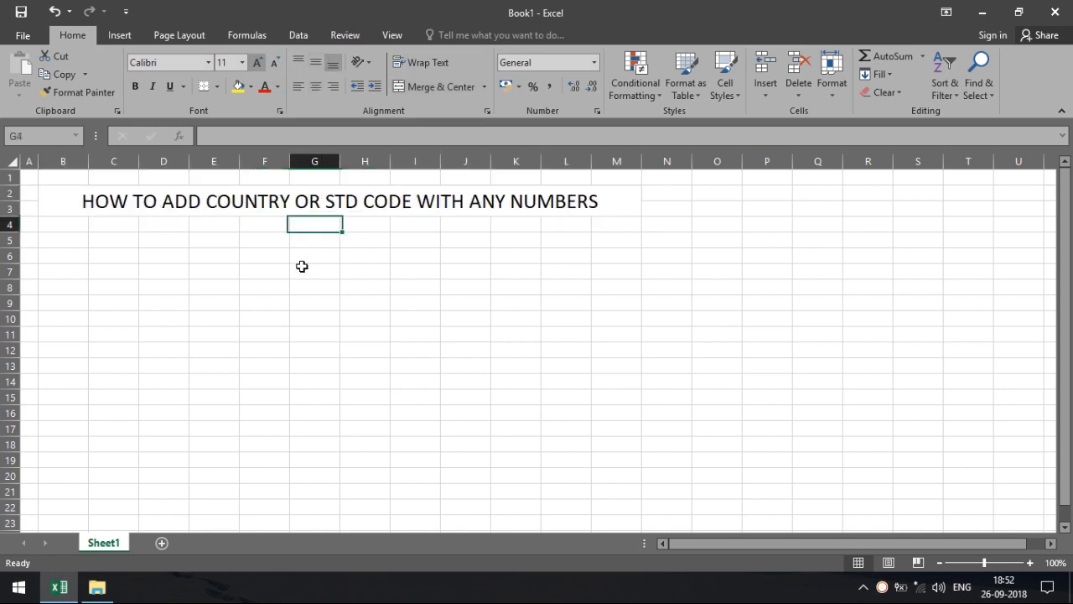
Make the title bold white text on a black fill.
{"action": "left_click", "coordinate": [318, 203]}
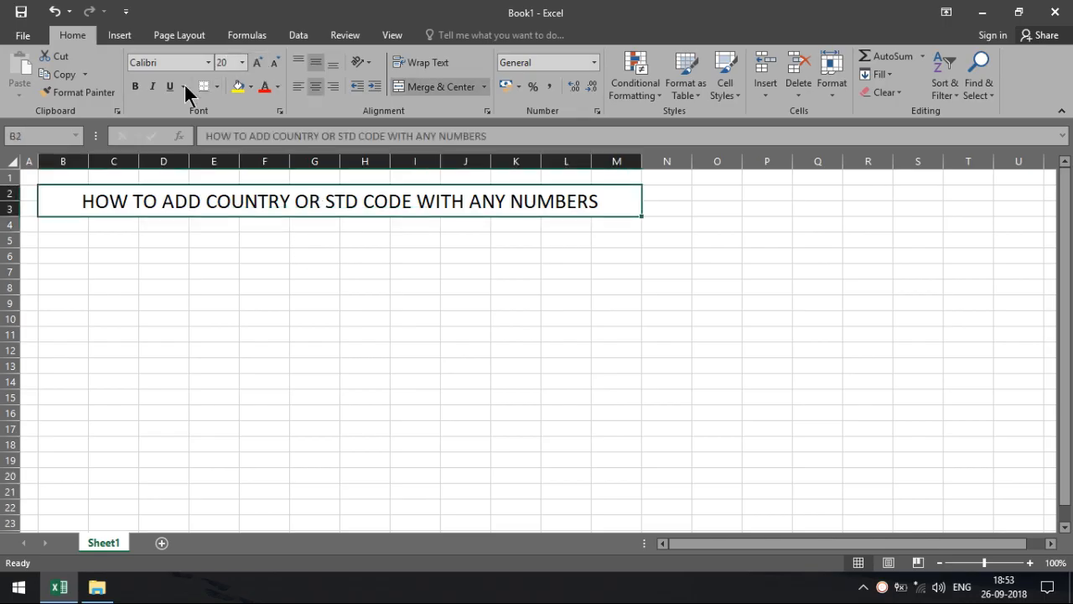
{"action": "left_click", "coordinate": [132, 87]}
{"action": "left_click", "coordinate": [251, 87]}
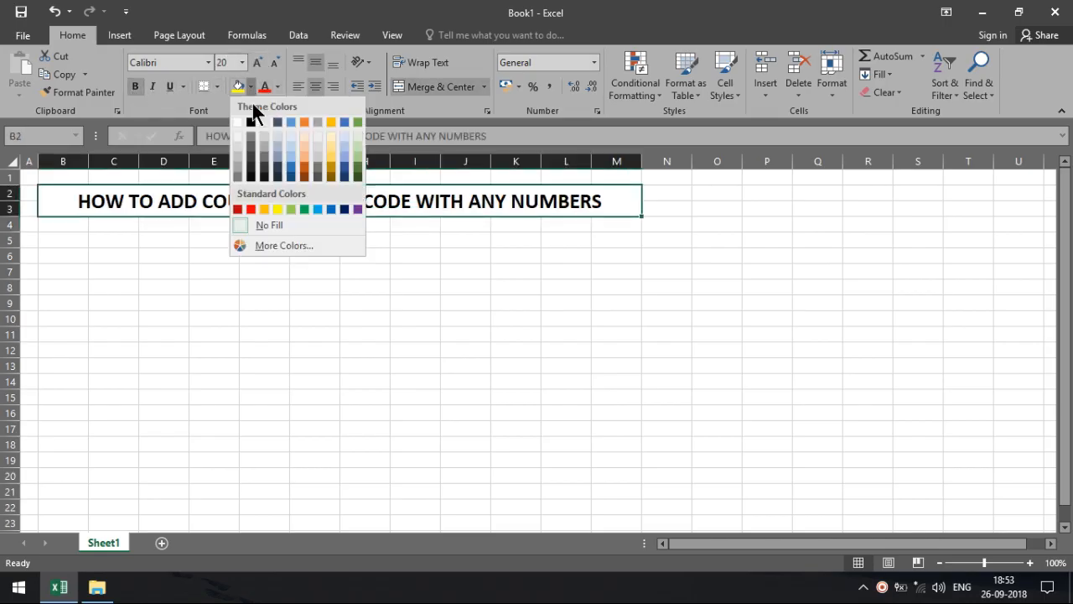
{"action": "left_click", "coordinate": [254, 121]}
{"action": "left_click", "coordinate": [277, 88]}
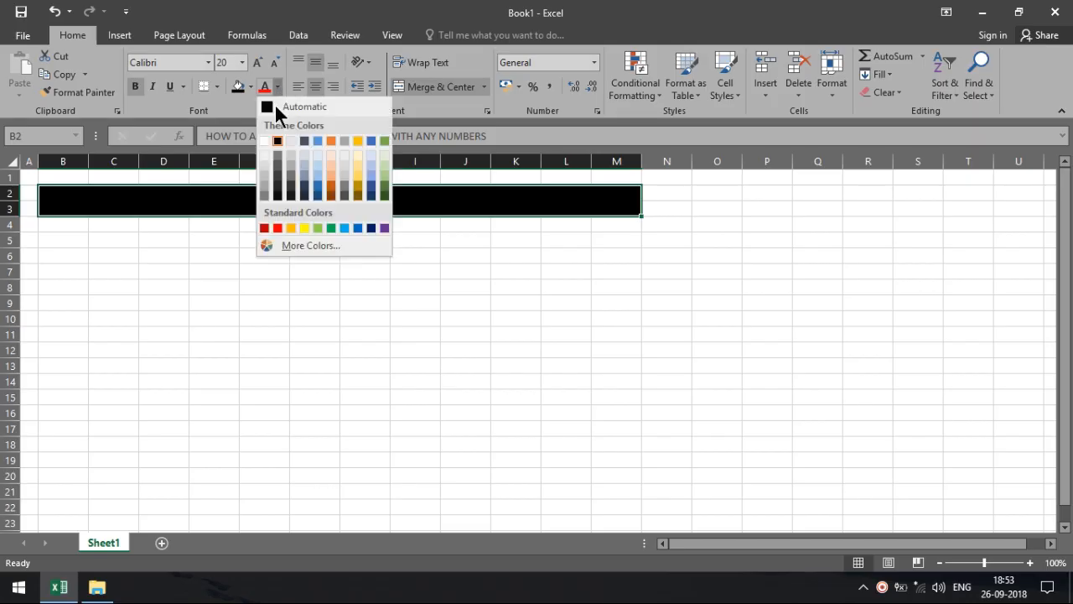
{"action": "left_click", "coordinate": [265, 141]}
{"action": "left_click", "coordinate": [72, 362]}
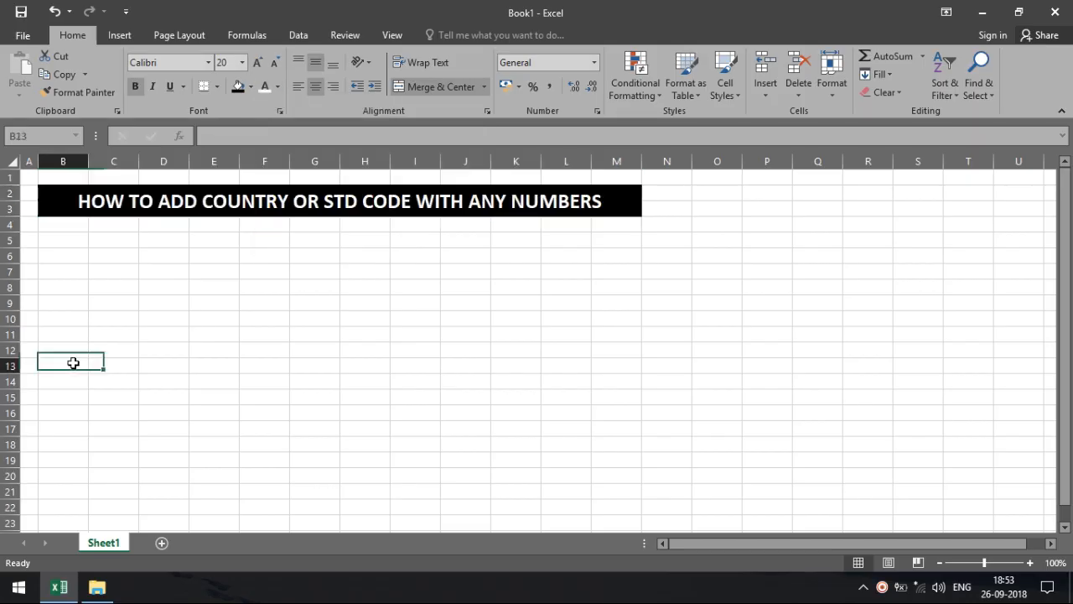
{"action": "left_click", "coordinate": [60, 229]}
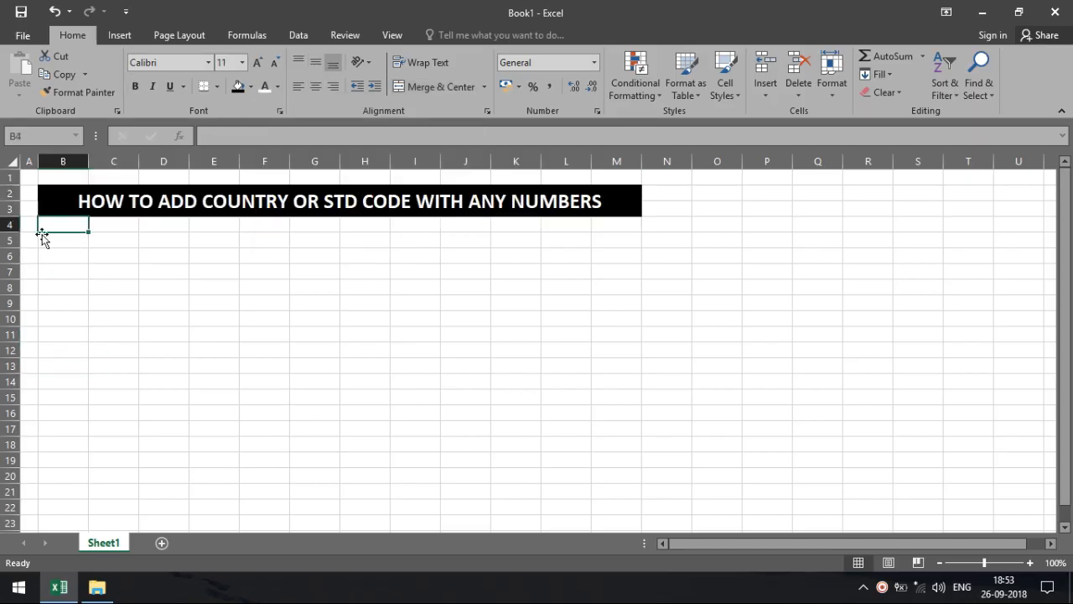
Enter the heading MO. NUMBERS in B5 and widen column B to fit it.
{"action": "left_click", "coordinate": [48, 240]}
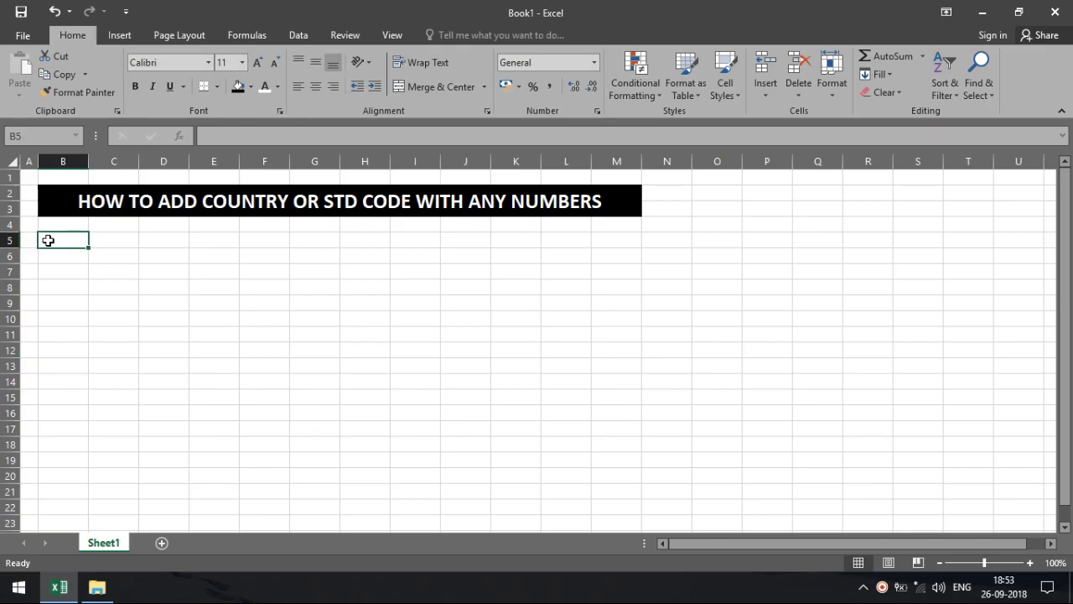
{"action": "type", "text": "MO."}
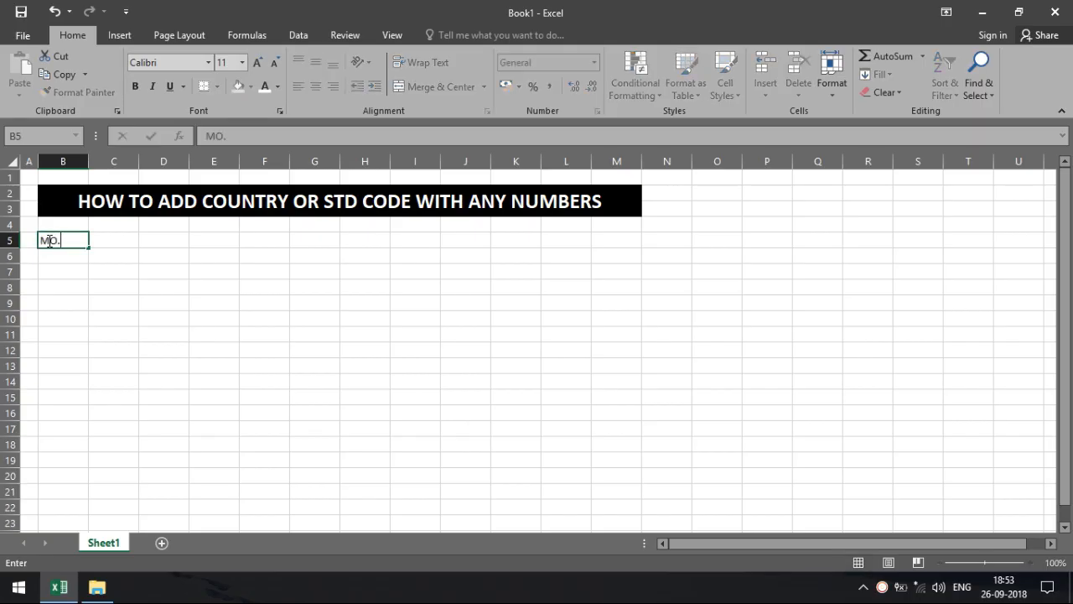
{"action": "type", "text": " NUMBERS"}
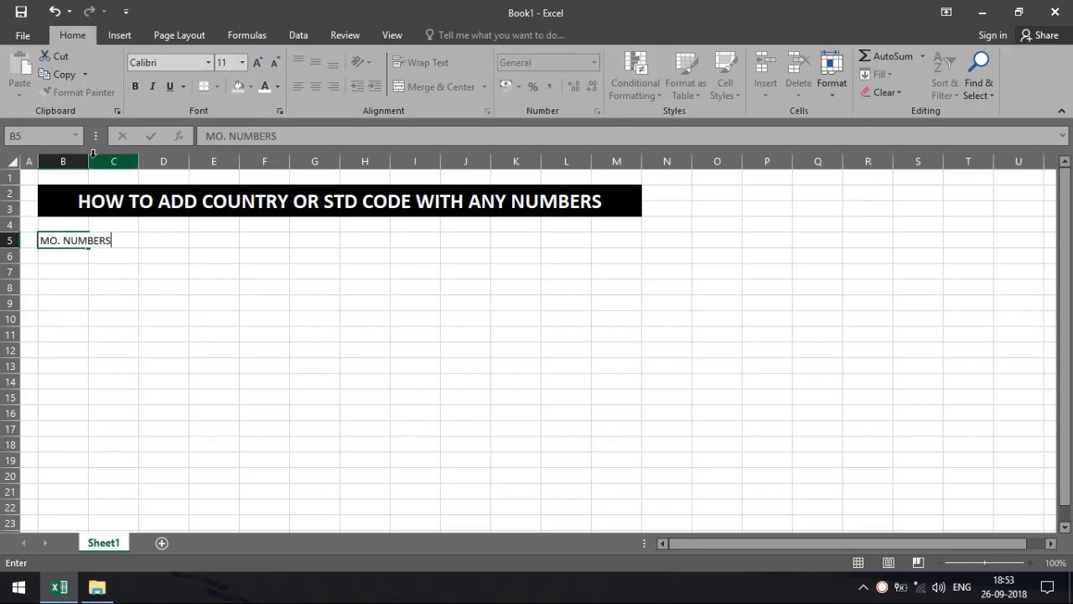
{"action": "left_click", "coordinate": [82, 161]}
{"action": "left_click_drag", "start_coordinate": [87, 162], "coordinate": [119, 162]}
Enter the heading WITH COUNTRY CODE in C5 and widen column C to fit it.
{"action": "left_click", "coordinate": [151, 249]}
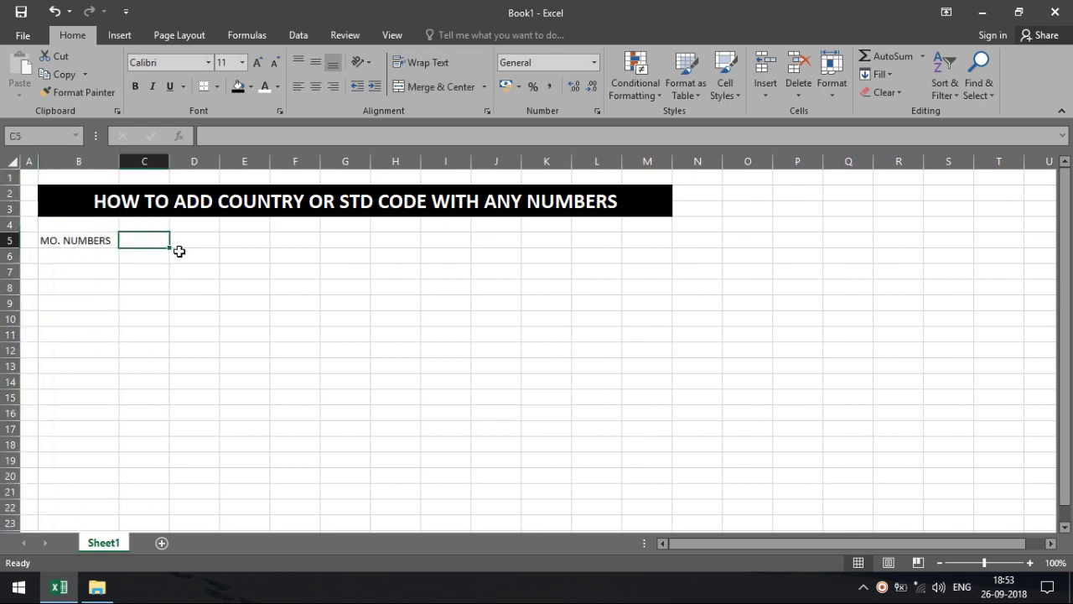
{"action": "left_click", "coordinate": [72, 241]}
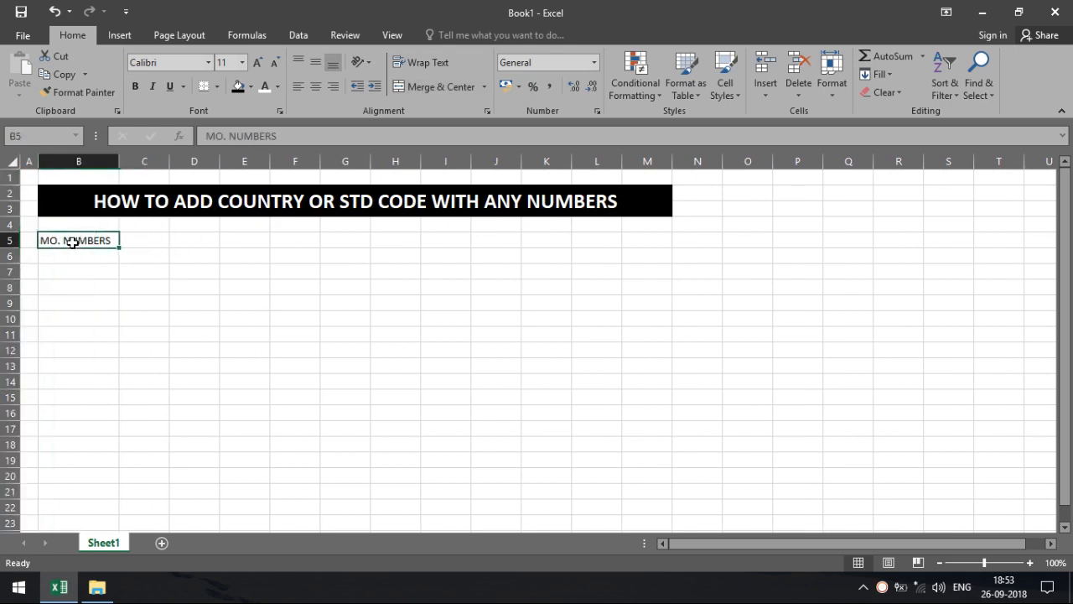
{"action": "left_click", "coordinate": [130, 245]}
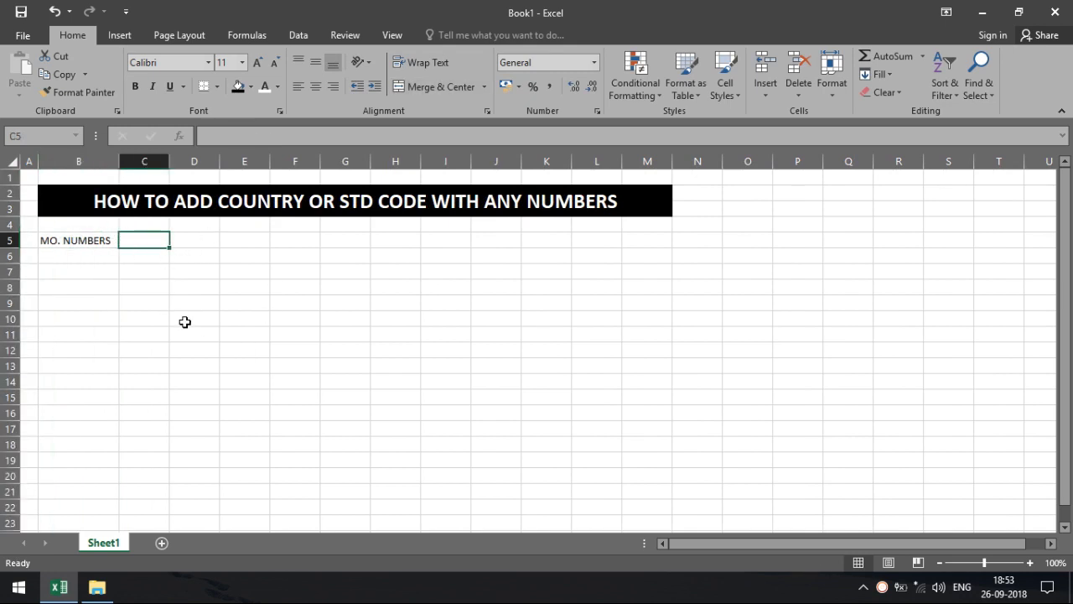
{"action": "type", "text": "WITH COUNT"}
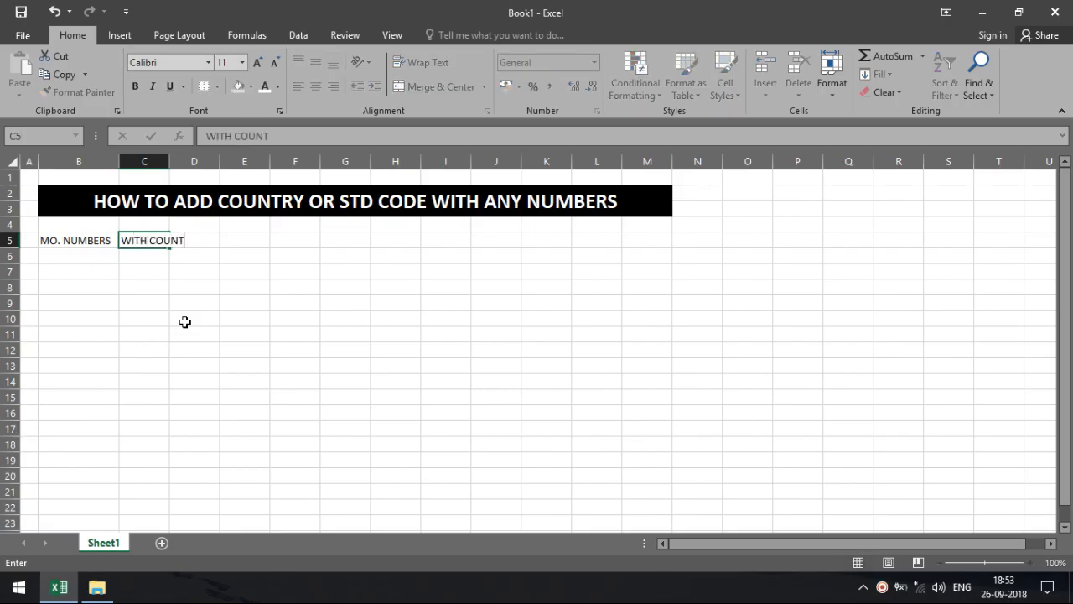
{"action": "type", "text": "="}
{"action": "key", "text": "BackSpace"}
{"action": "type", "text": "NTRY CODE"}
{"action": "left_click", "coordinate": [184, 322]}
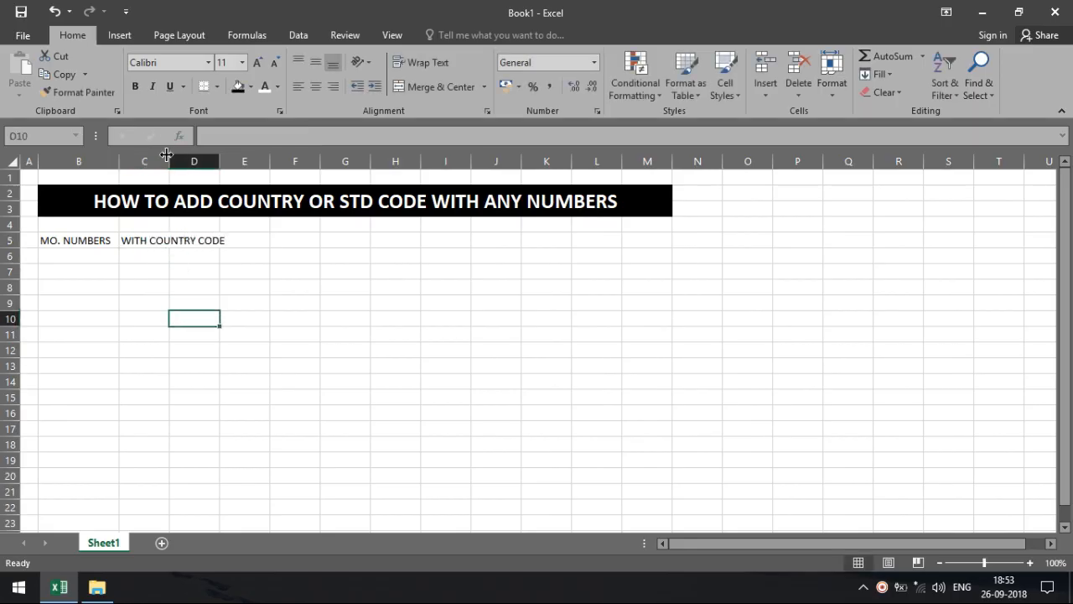
{"action": "left_click_drag", "start_coordinate": [169, 159], "coordinate": [234, 159]}
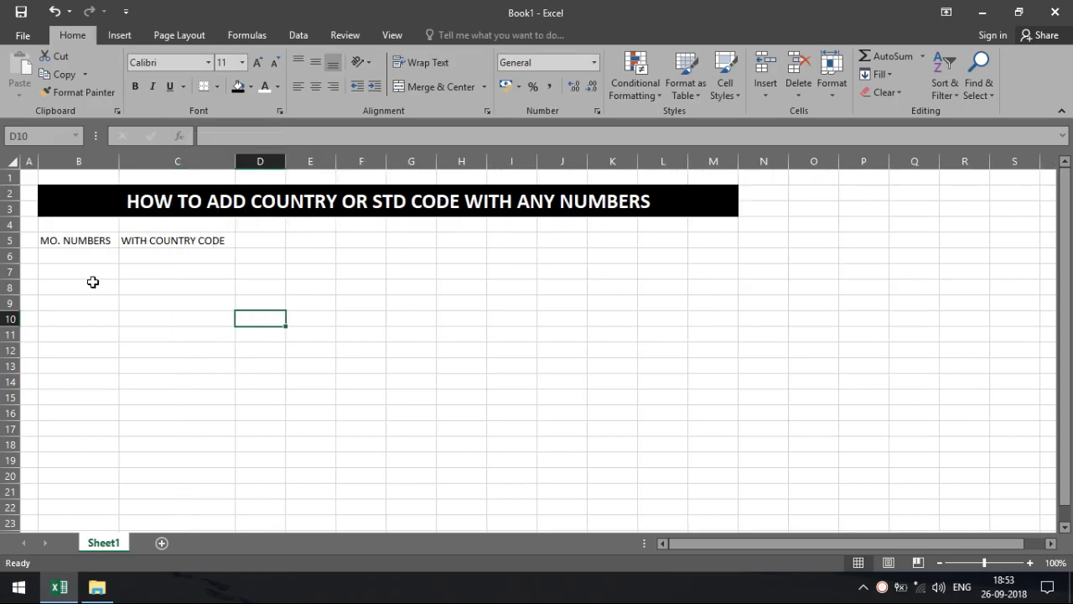
{"action": "left_click", "coordinate": [56, 256]}
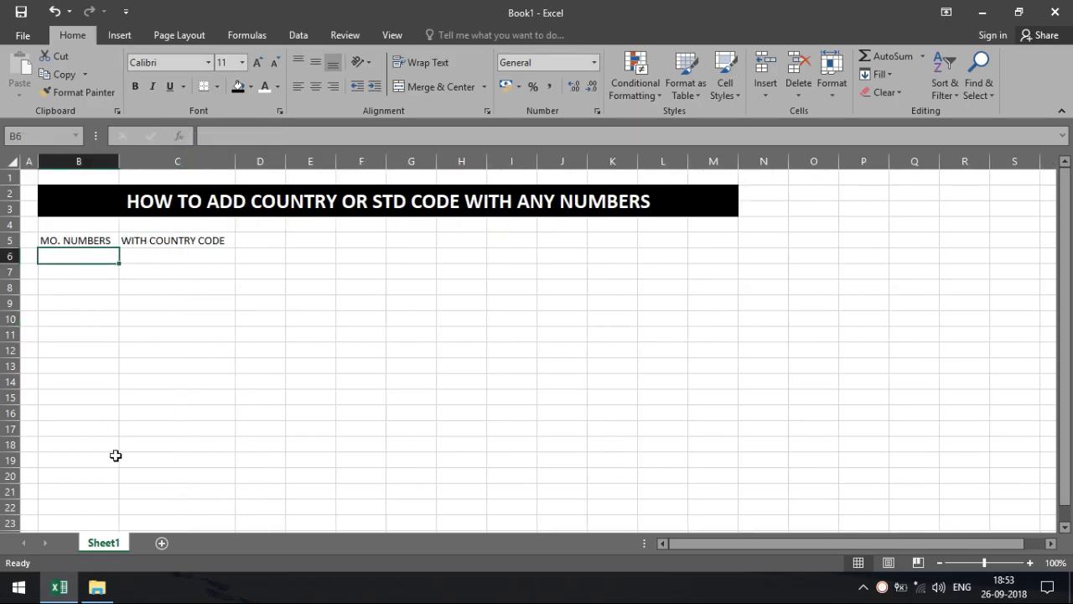
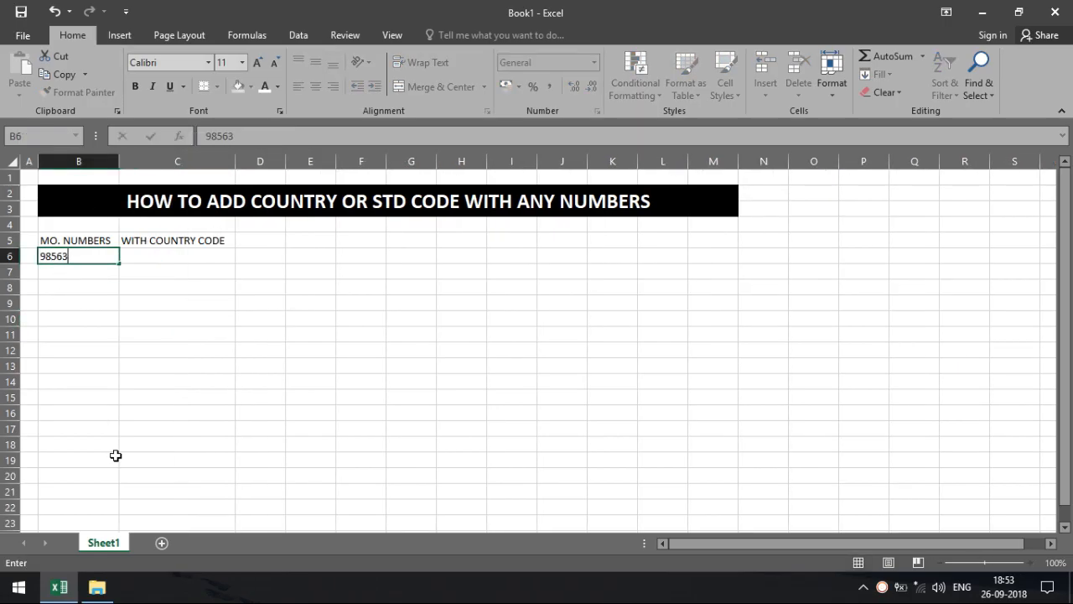
{"action": "key", "text": "Return"}
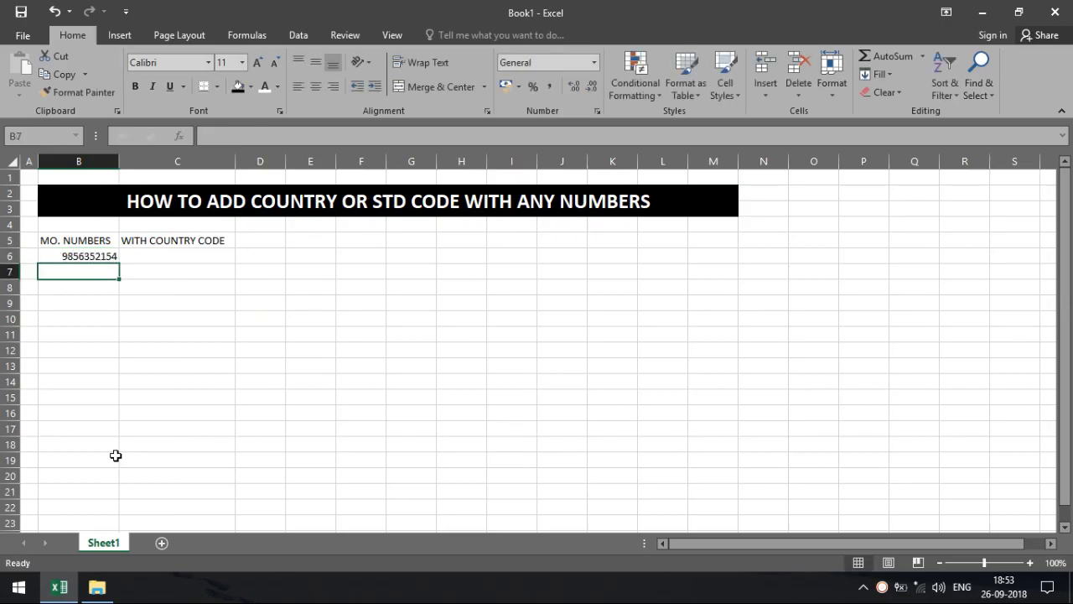
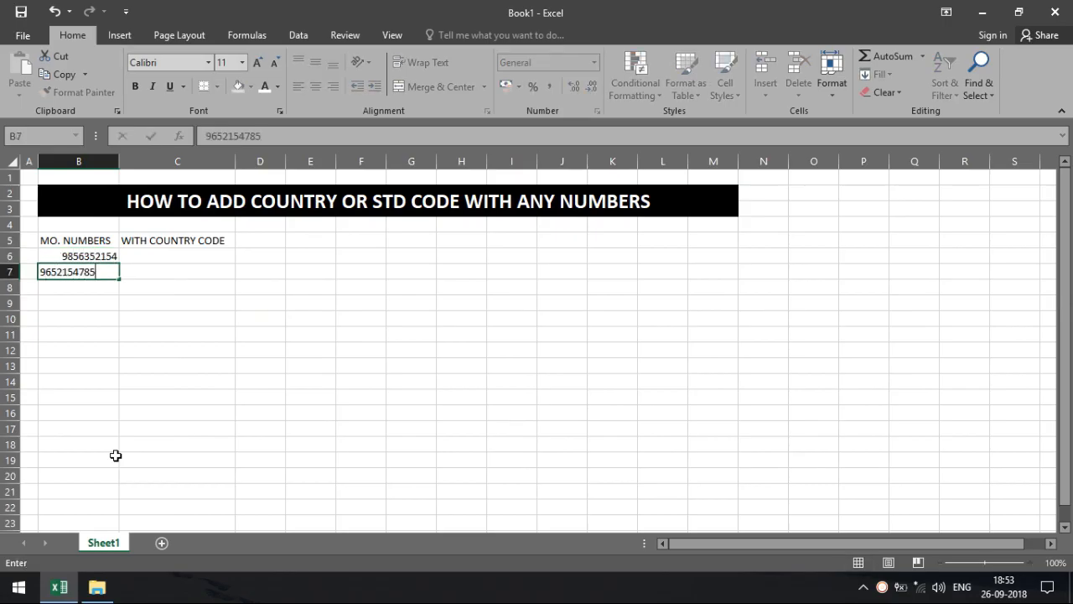
{"action": "key", "text": "Return"}
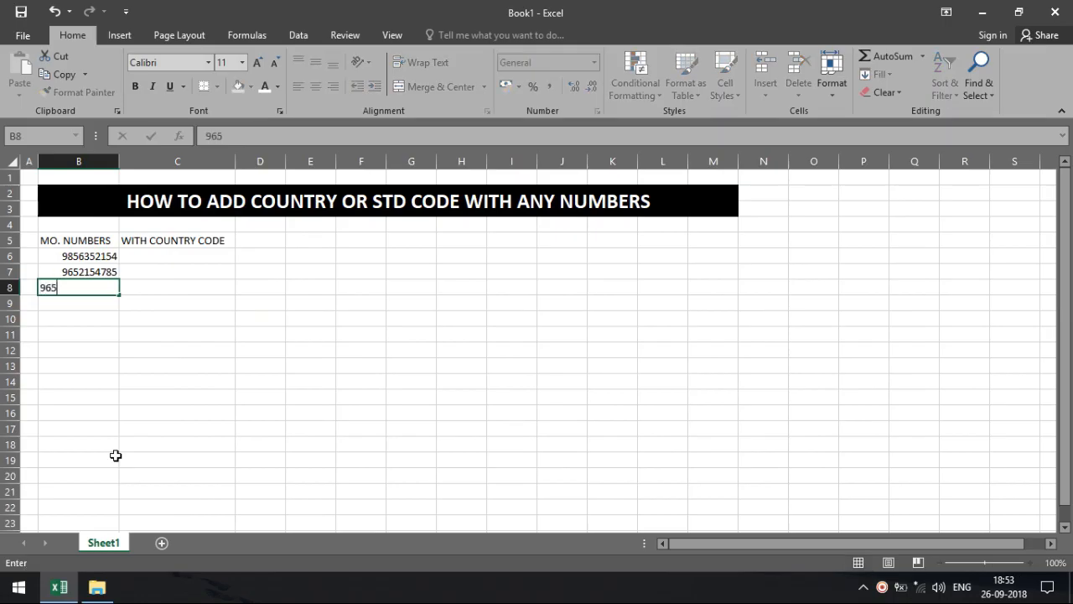
{"action": "key", "text": "Return"}
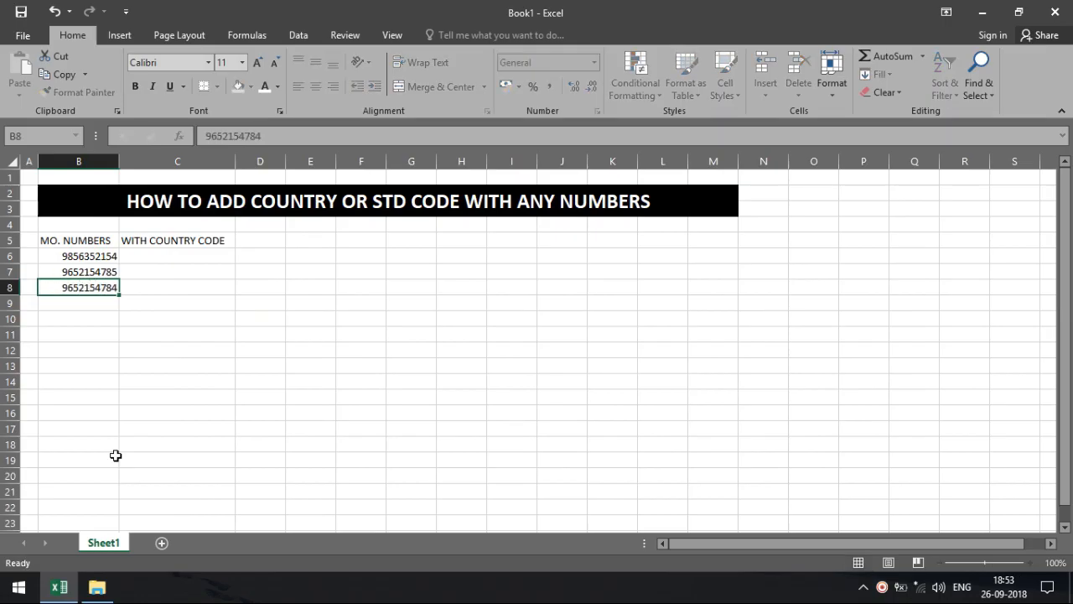
Copy B6:B8 and paste the numbers into B9:B11 and B12:B14.
{"action": "left_click_drag", "start_coordinate": [95, 262], "coordinate": [97, 287]}
{"action": "key", "text": "ctrl+c"}
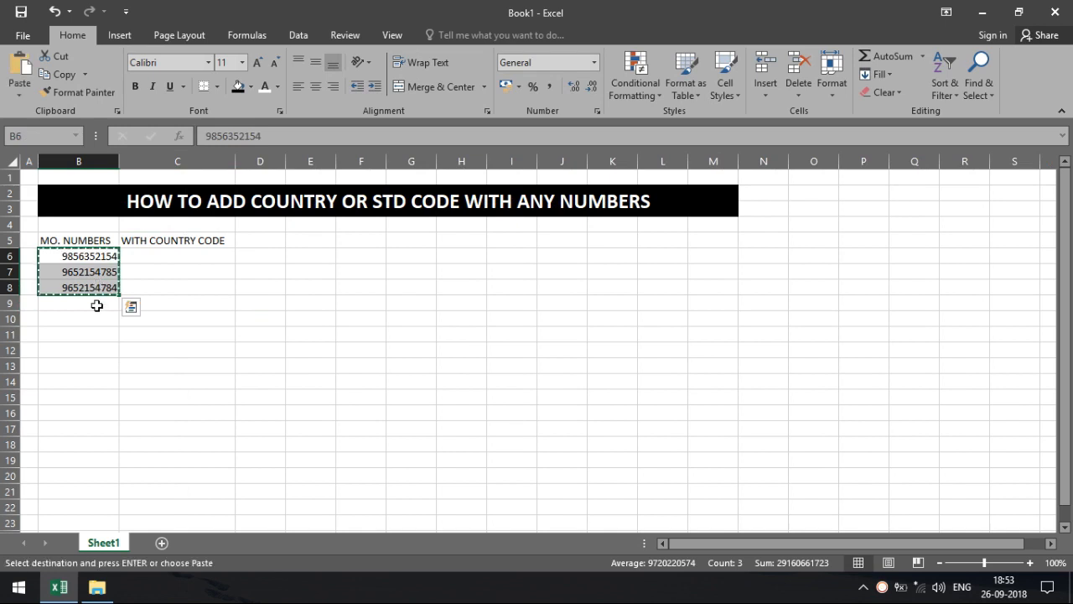
{"action": "left_click", "coordinate": [96, 306]}
{"action": "key", "text": "ctrl+v"}
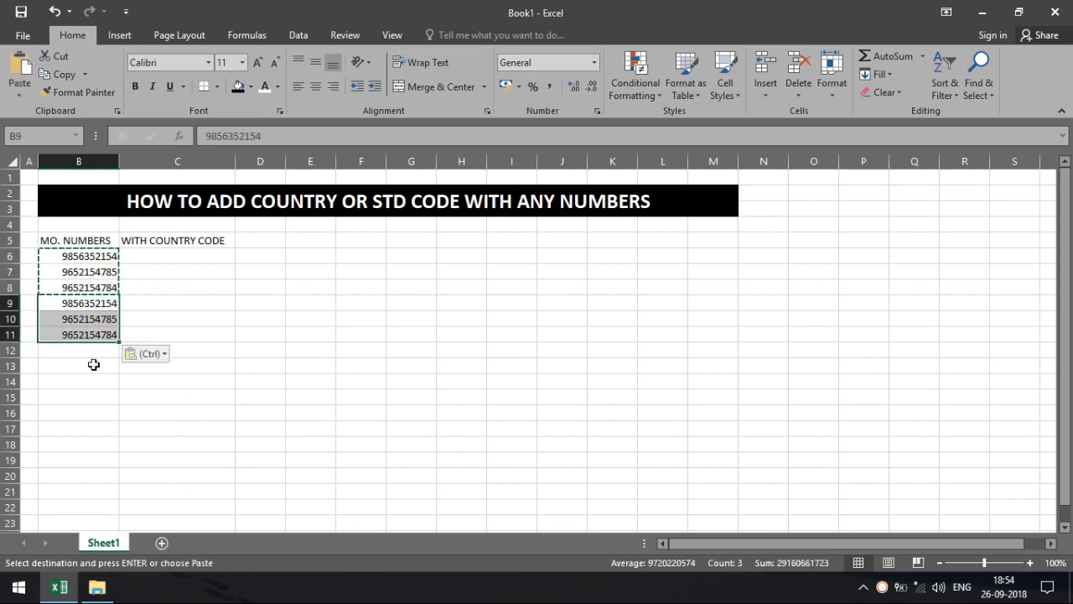
{"action": "left_click", "coordinate": [90, 348]}
{"action": "key", "text": "ctrl+v"}
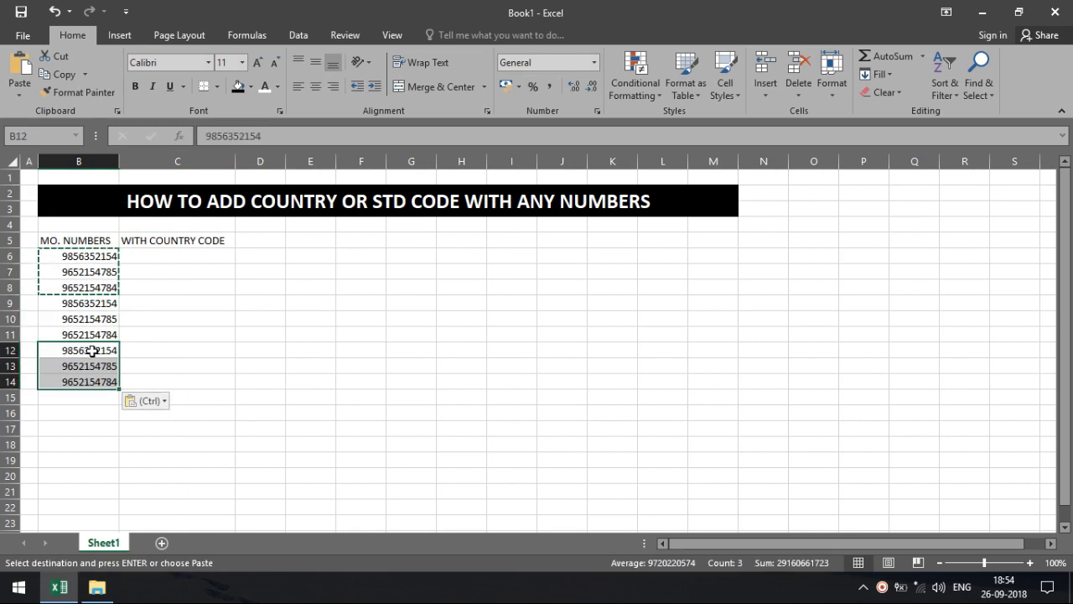
{"action": "left_click", "coordinate": [209, 335]}
Select the B5:C5 header cells to start colouring them.
{"action": "left_click", "coordinate": [53, 239]}
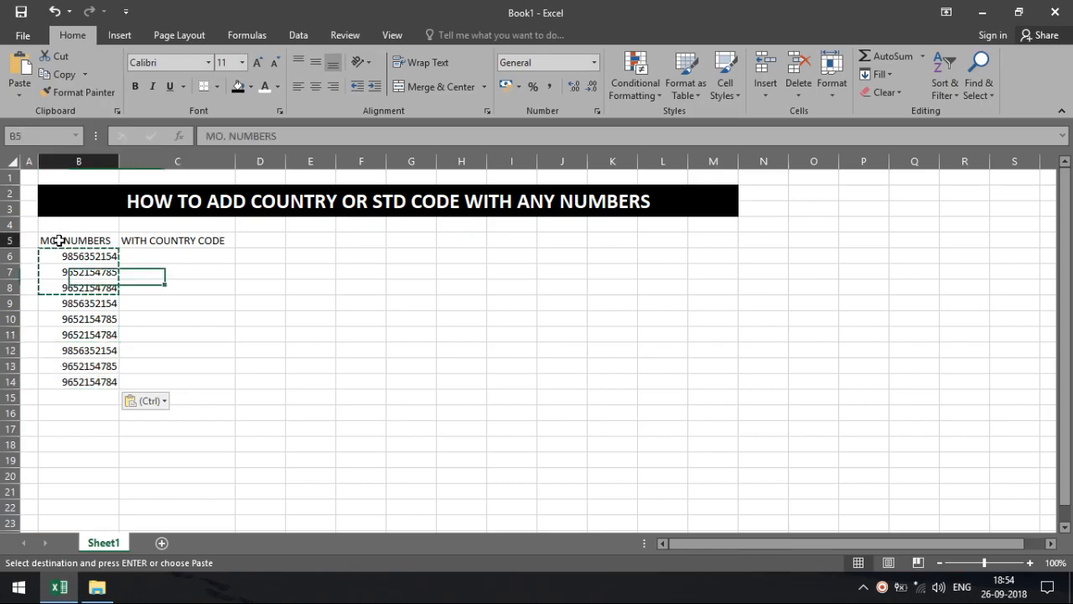
{"action": "left_click_drag", "start_coordinate": [116, 240], "coordinate": [143, 240]}
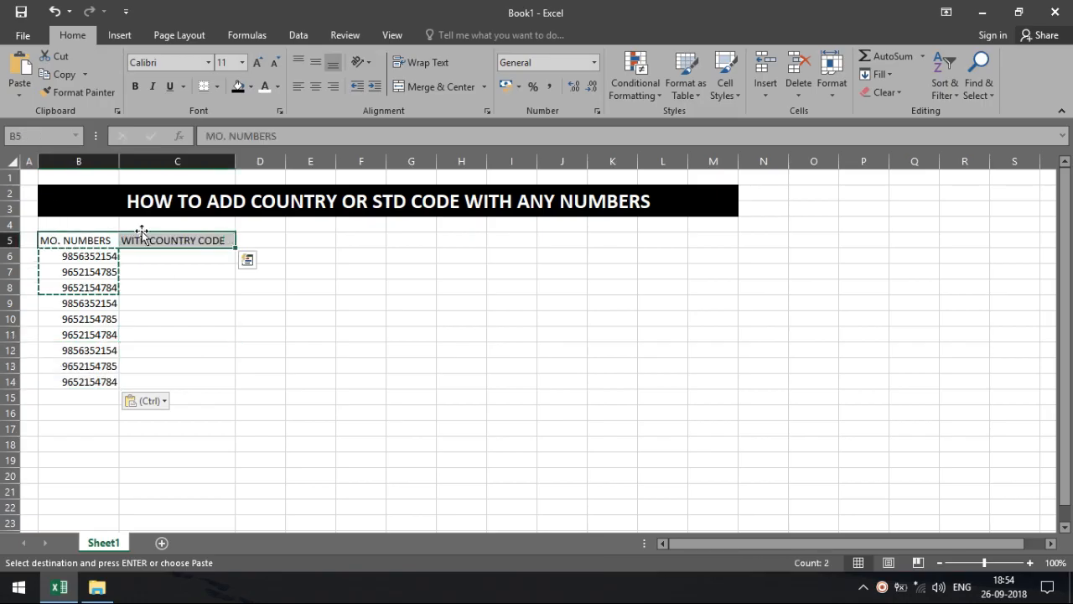
{"action": "left_click", "coordinate": [250, 87]}
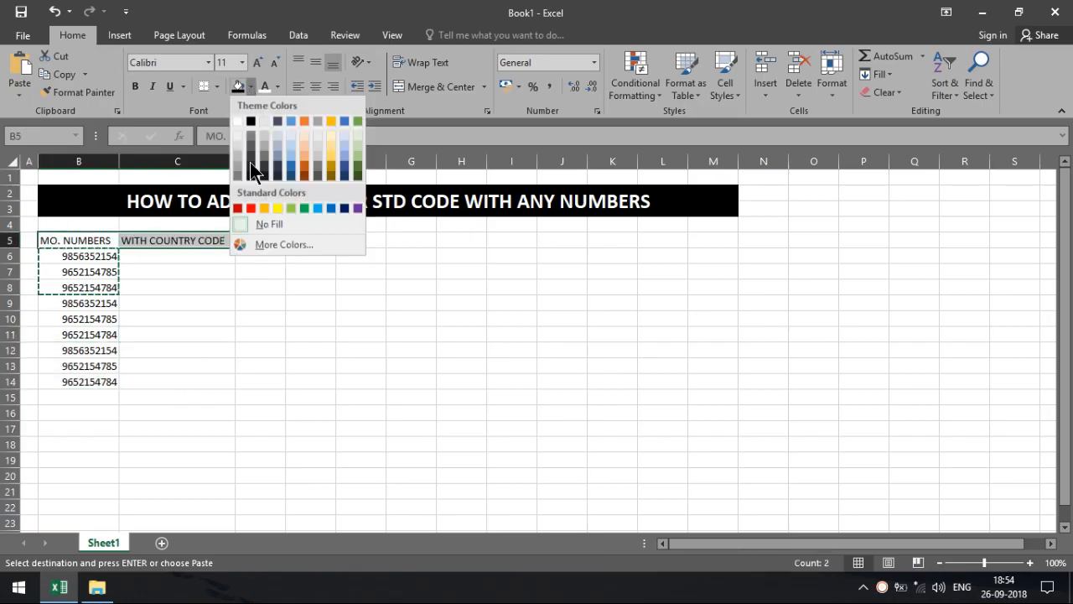
Give the B5:C5 headers a dark red fill with bold white text.
{"action": "left_click", "coordinate": [238, 208]}
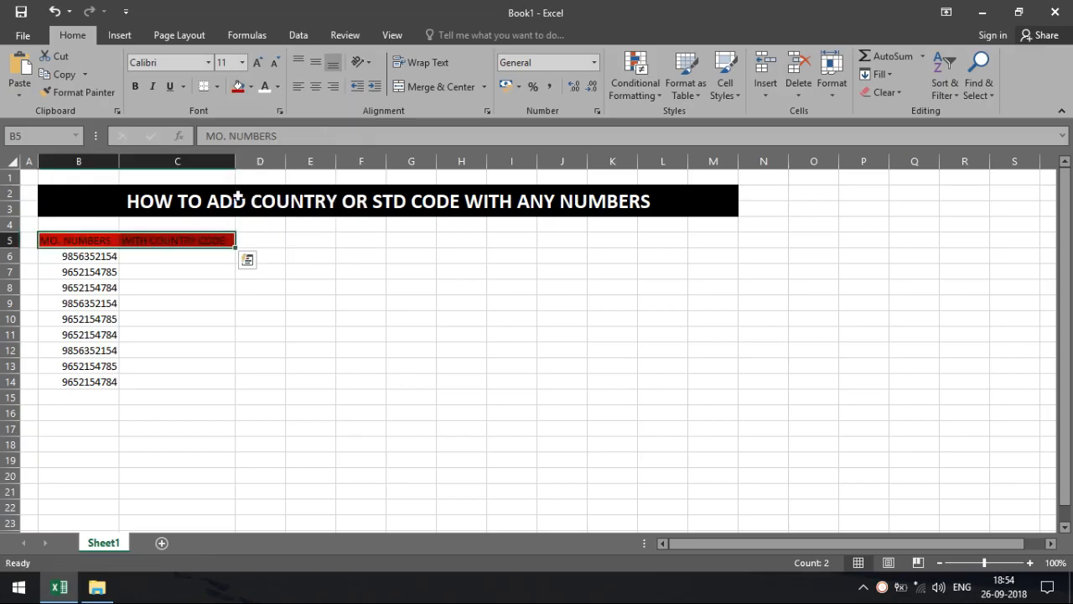
{"action": "left_click", "coordinate": [267, 86]}
{"action": "left_click", "coordinate": [135, 86]}
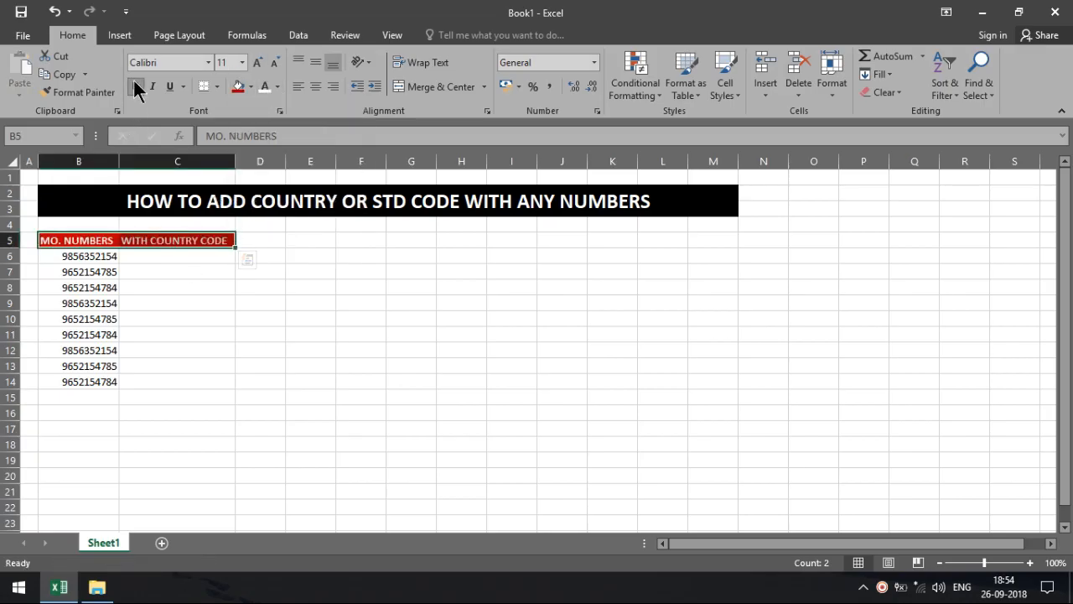
Apply All Borders to the whole table B5:C14.
{"action": "key", "text": "shift+Down"}
{"action": "key", "text": "shift+Down"}
{"action": "key", "text": "shift+Down"}
{"action": "key", "text": "shift+Down"}
{"action": "key", "text": "shift+Down"}
{"action": "key", "text": "shift+Down"}
{"action": "key", "text": "shift+Down"}
{"action": "key", "text": "shift+Down"}
{"action": "key", "text": "shift+Down"}
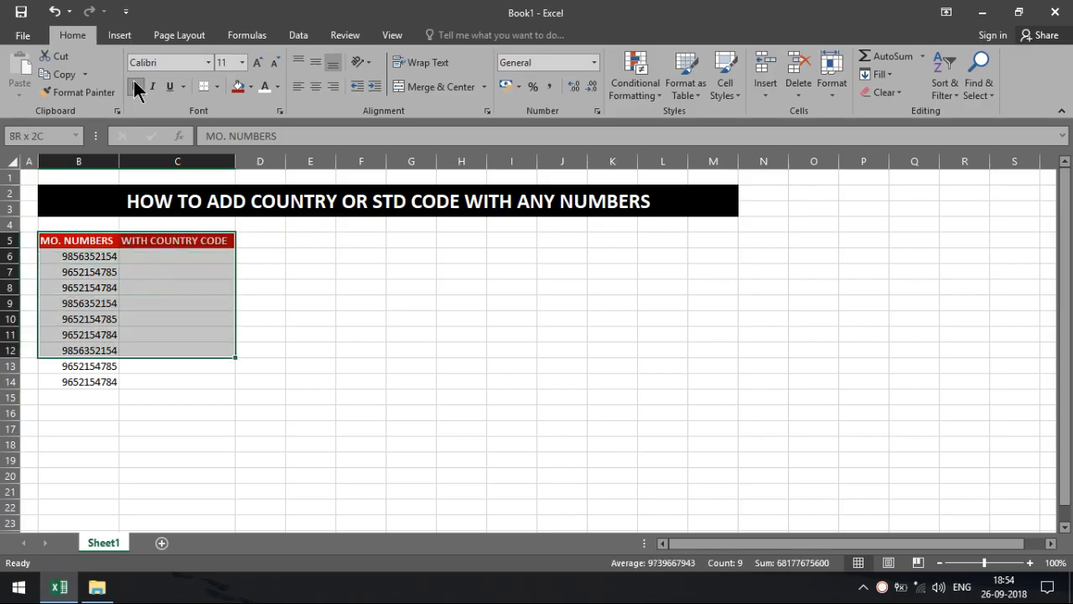
{"action": "left_click", "coordinate": [216, 87]}
{"action": "left_click", "coordinate": [237, 220]}
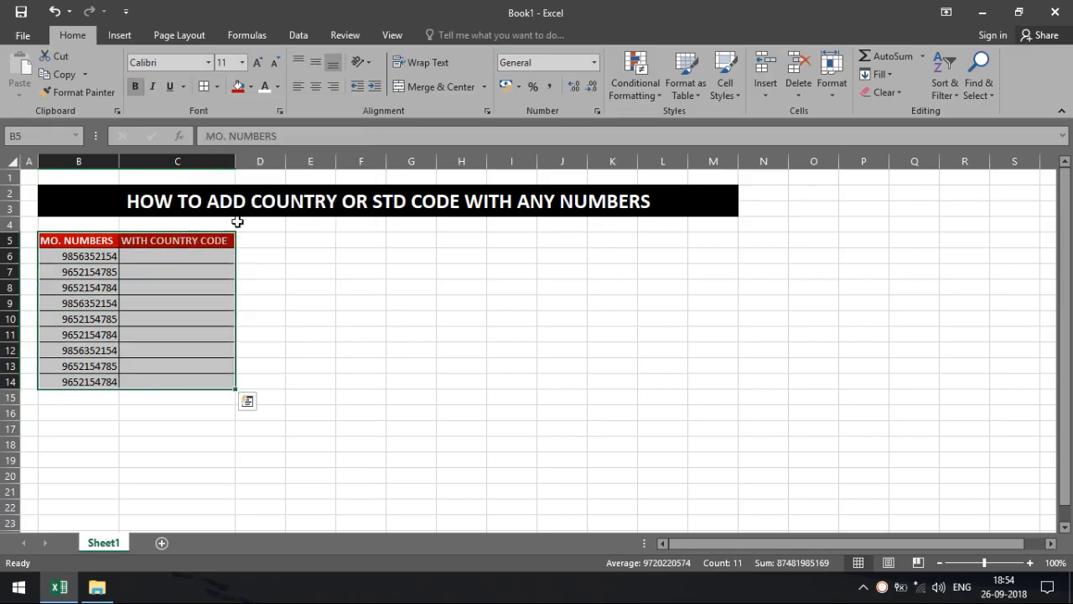
{"action": "left_click", "coordinate": [308, 331]}
{"action": "left_click", "coordinate": [185, 257]}
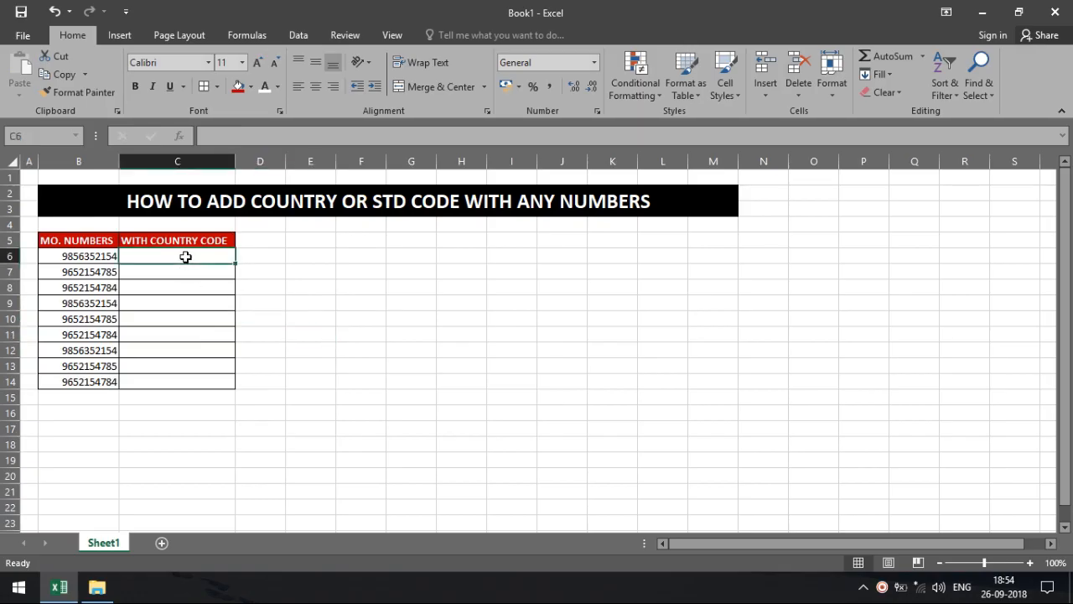
Enter the labels COUNTRY in F5 and CODE in G5.
{"action": "left_click", "coordinate": [340, 254]}
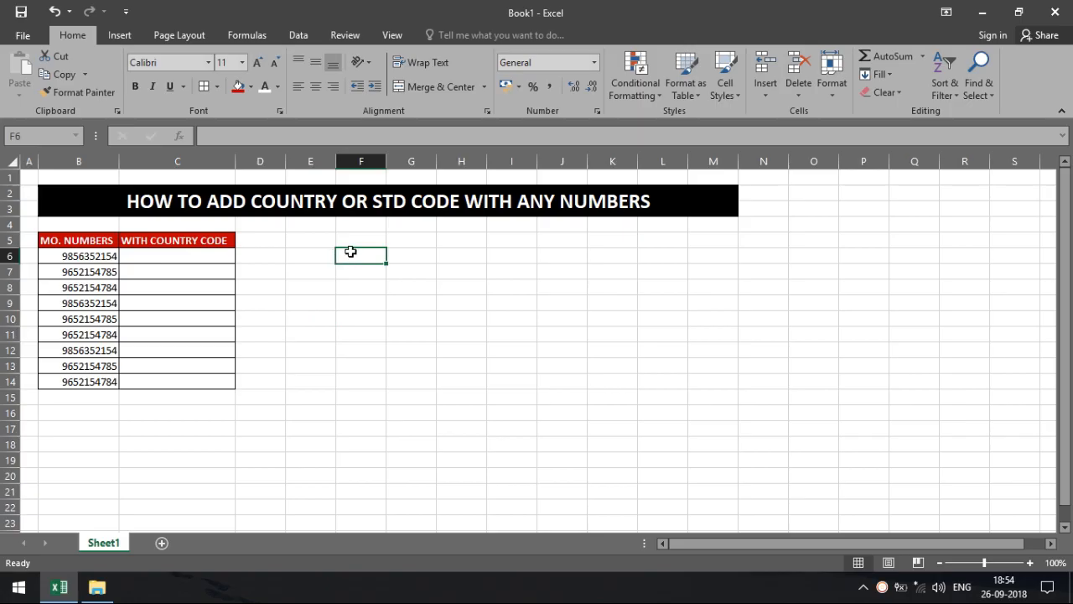
{"action": "left_click", "coordinate": [352, 242]}
{"action": "type", "text": "C"}
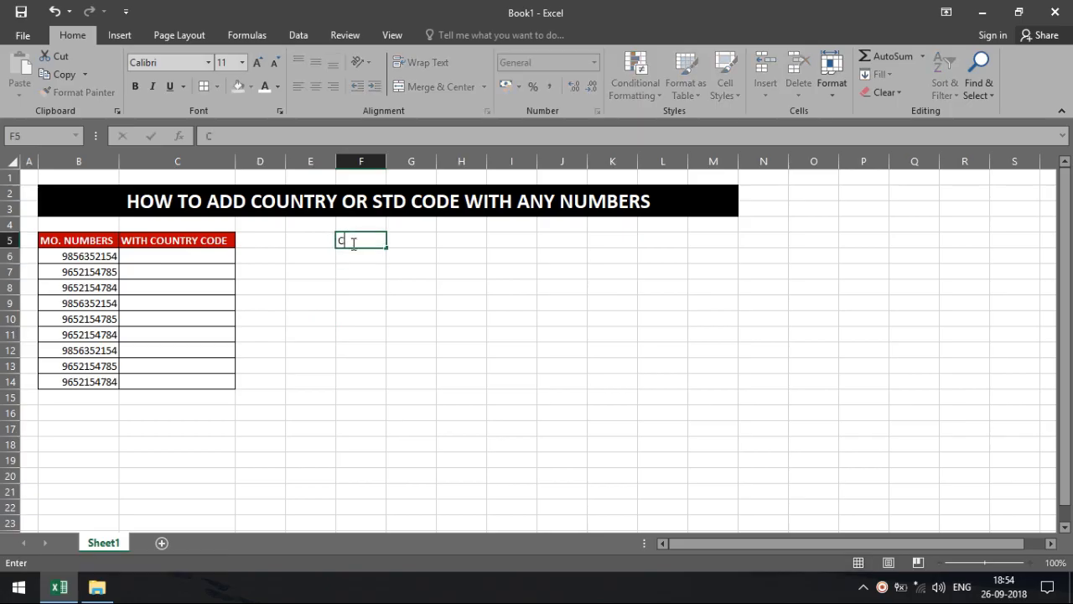
{"action": "type", "text": "OUNTRY"}
{"action": "left_click", "coordinate": [420, 238]}
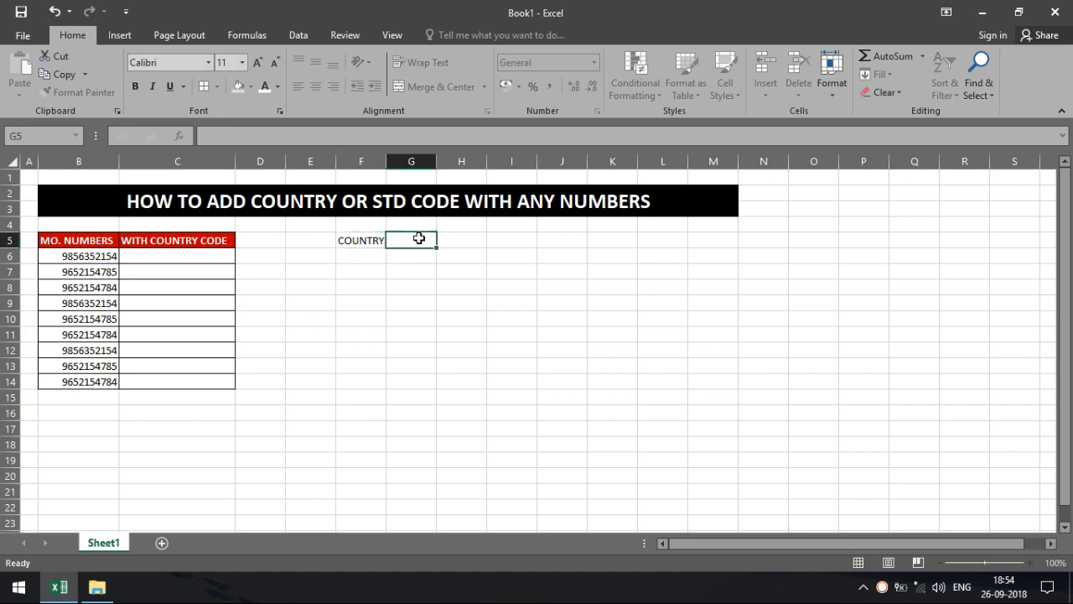
{"action": "type", "text": "CODE"}
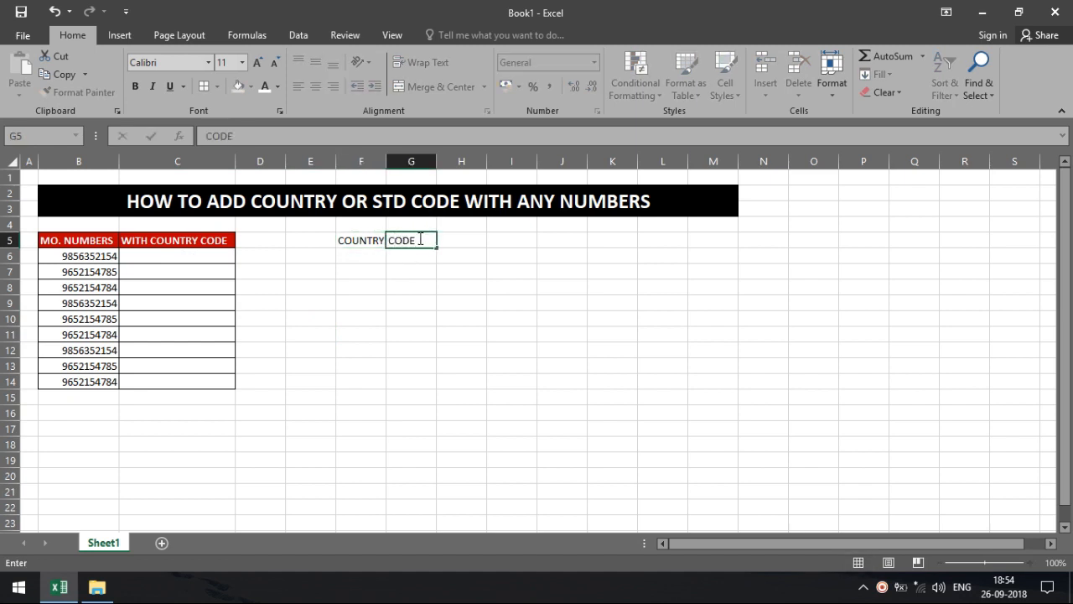
{"action": "left_click", "coordinate": [469, 274]}
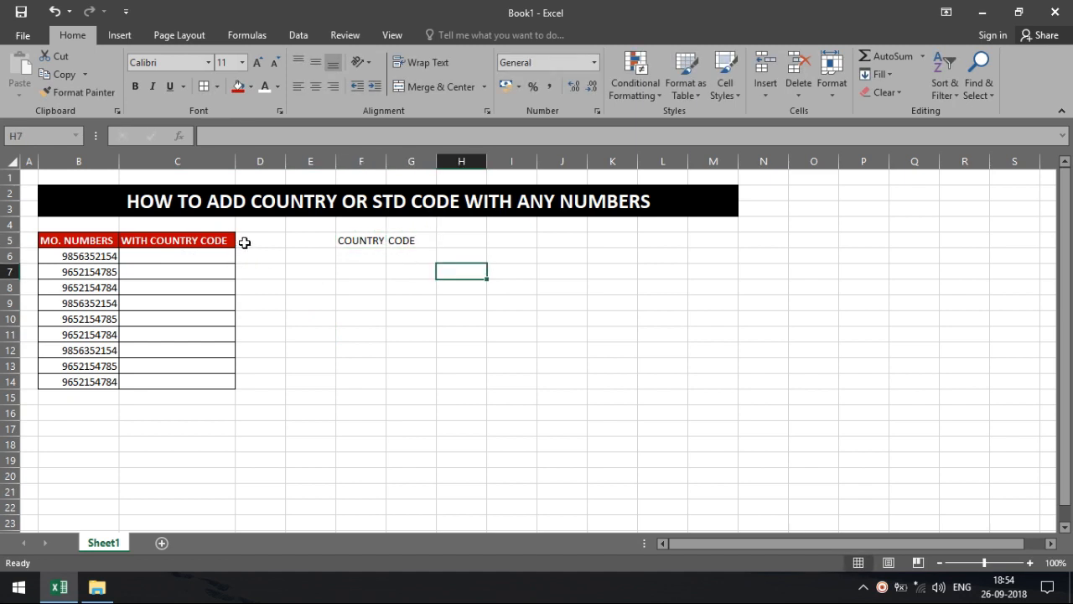
Widen column D and fill D5:D14 right from column C's header and borders.
{"action": "left_click_drag", "start_coordinate": [265, 238], "coordinate": [259, 373]}
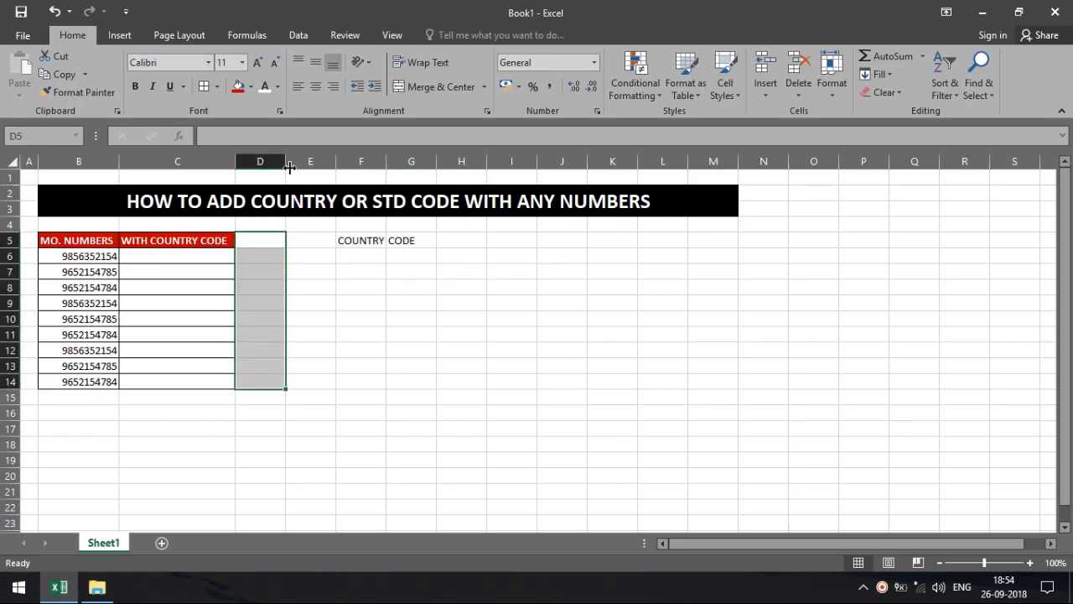
{"action": "left_click_drag", "start_coordinate": [285, 161], "coordinate": [373, 161]}
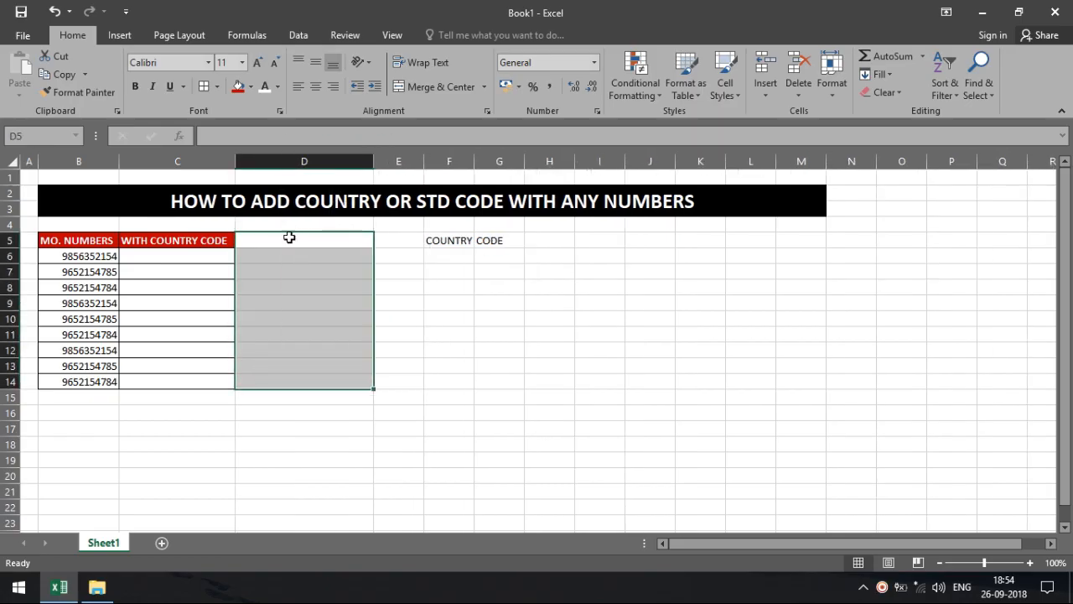
{"action": "left_click", "coordinate": [223, 243]}
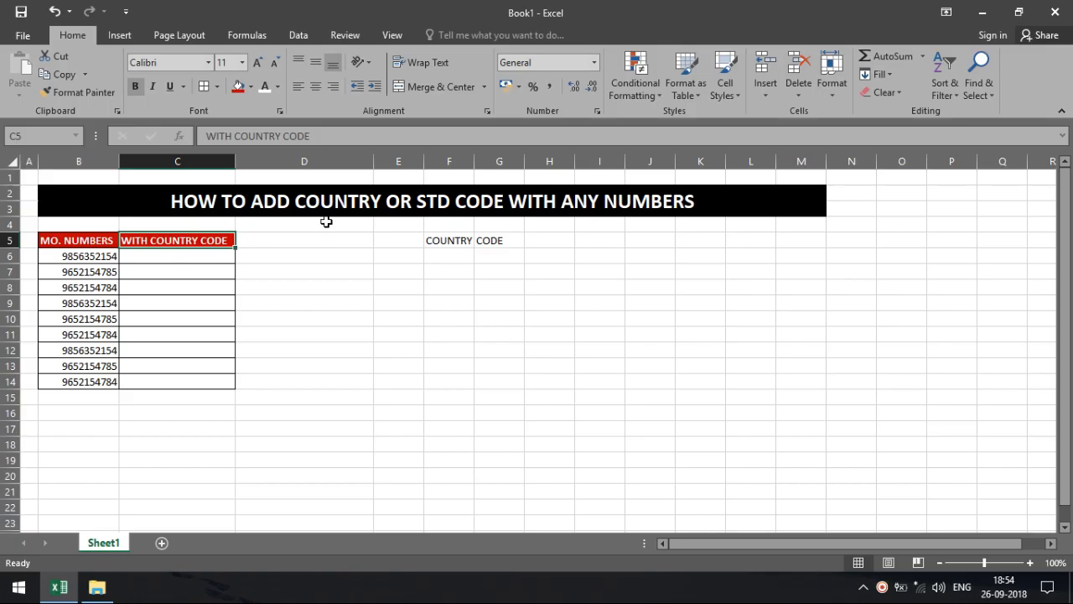
{"action": "left_click_drag", "start_coordinate": [311, 238], "coordinate": [315, 383]}
{"action": "key", "text": "ctrl+r"}
{"action": "left_click", "coordinate": [316, 426]}
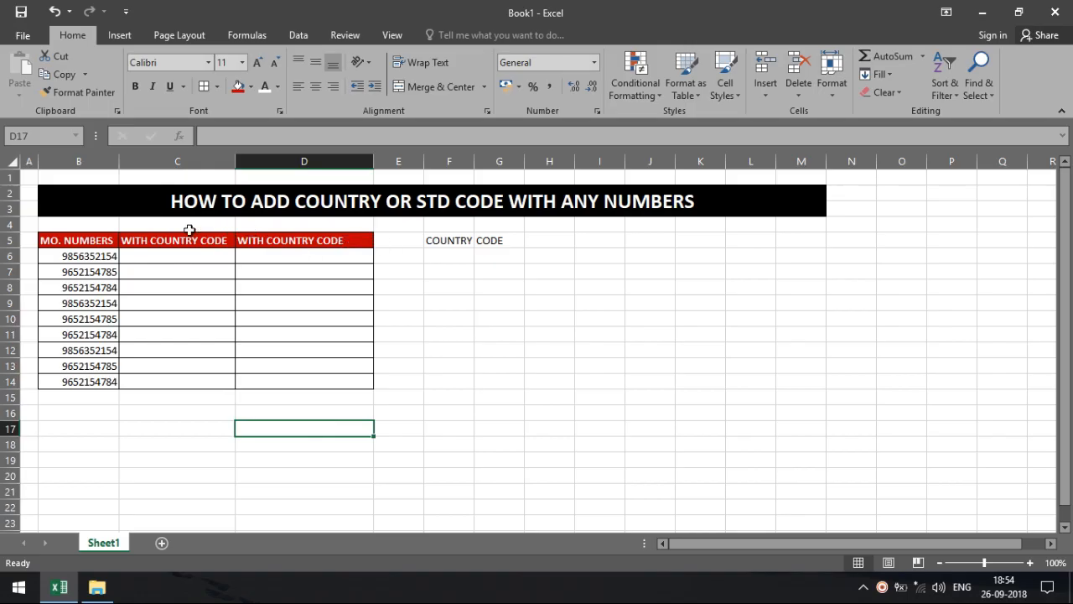
{"action": "left_click", "coordinate": [463, 250]}
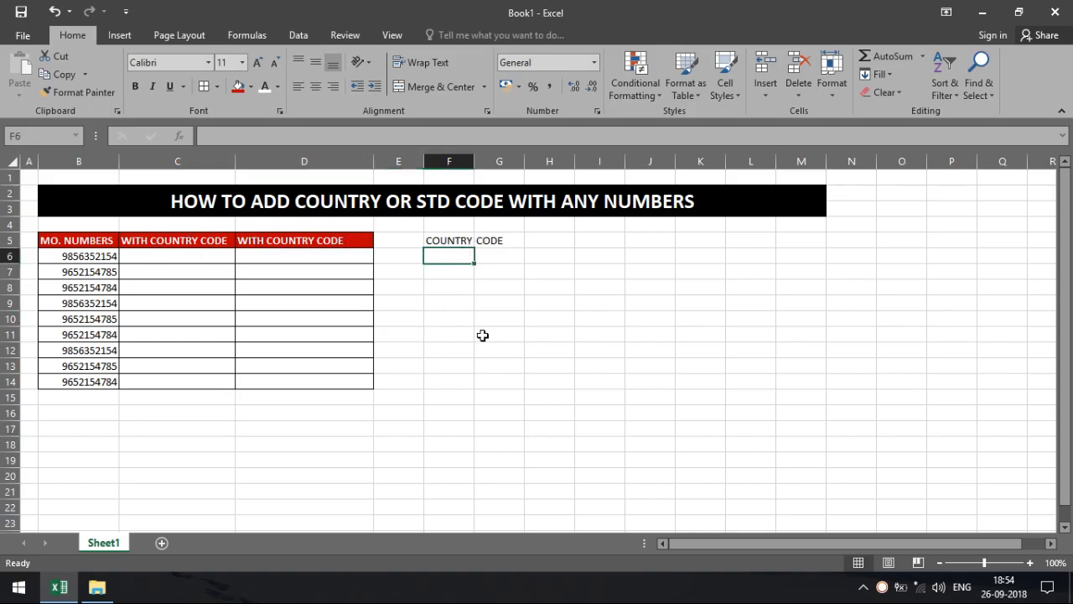
Enter INDIA in F6 and PAKISTAN in F7.
{"action": "type", "text": "INDIA"}
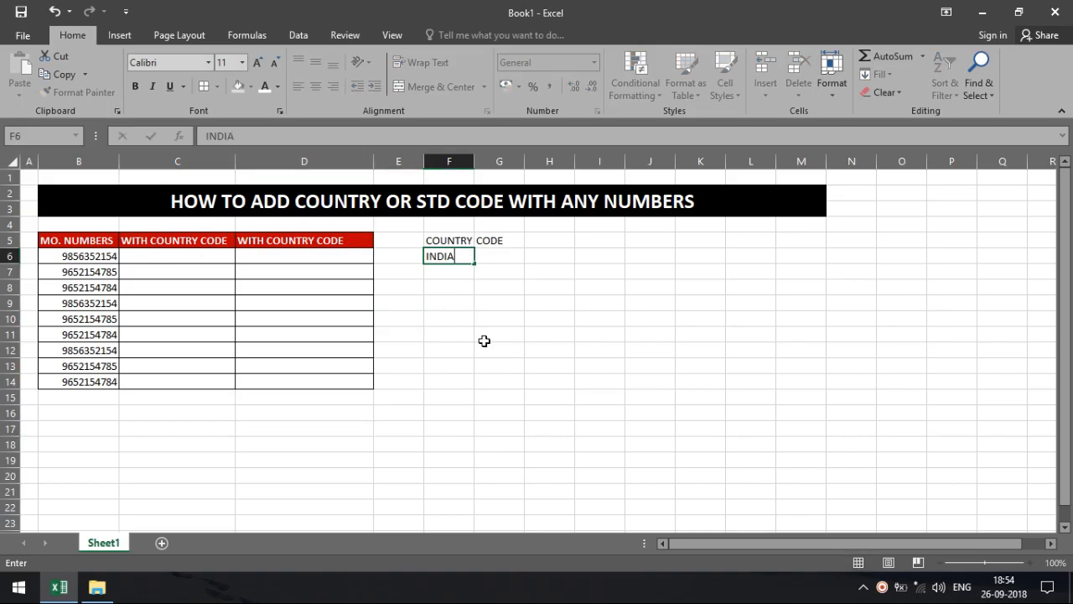
{"action": "key", "text": "Return"}
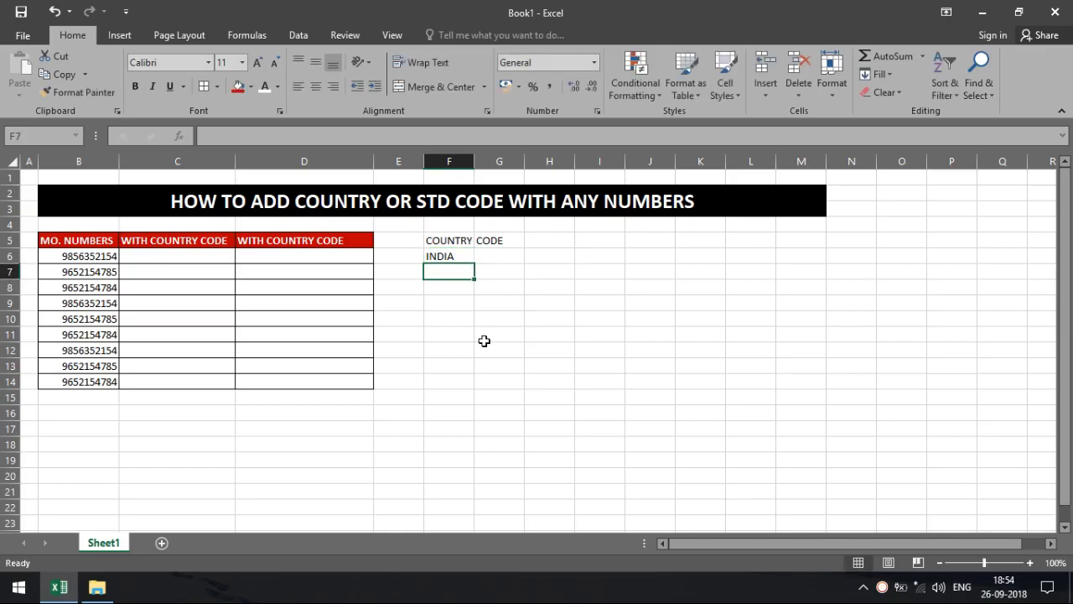
{"action": "type", "text": "PAKISTAN"}
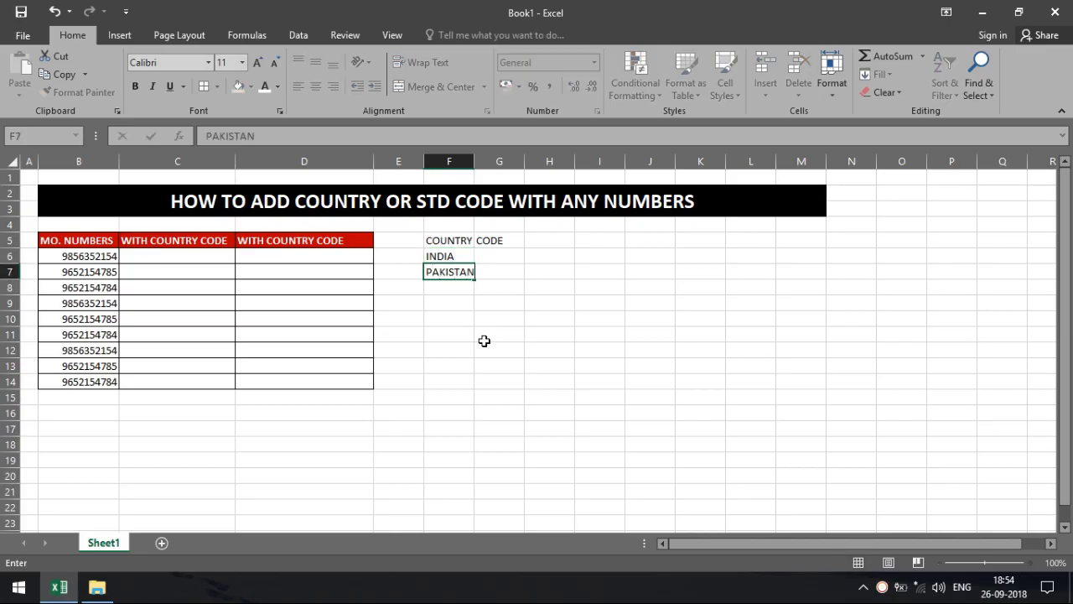
Try entering +91- in G6, dismiss the formula error prompts, and clear the cell.
{"action": "left_click", "coordinate": [496, 257]}
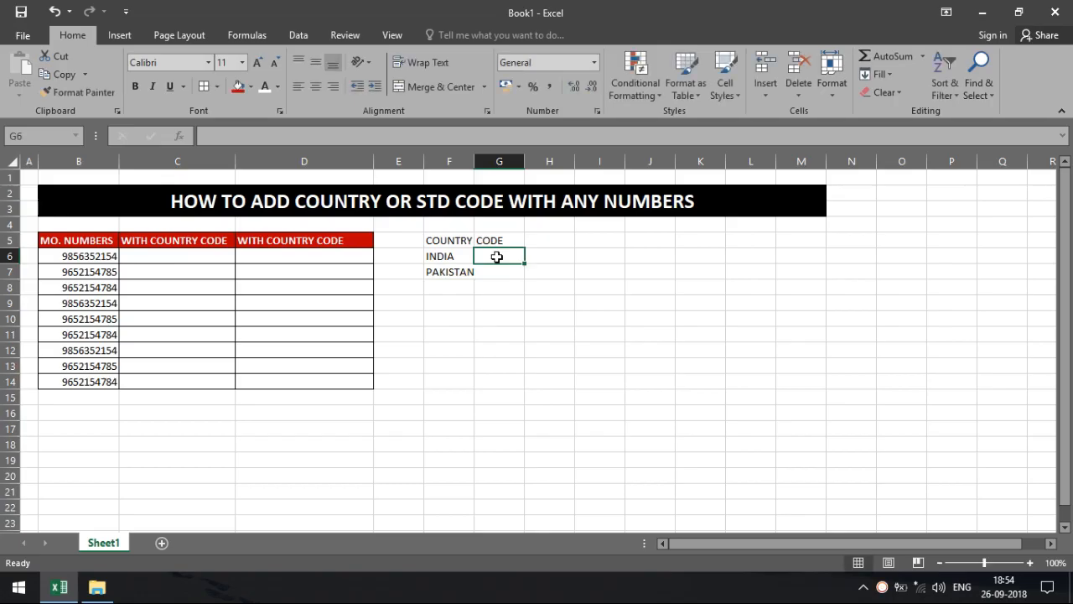
{"action": "type", "text": "+91-"}
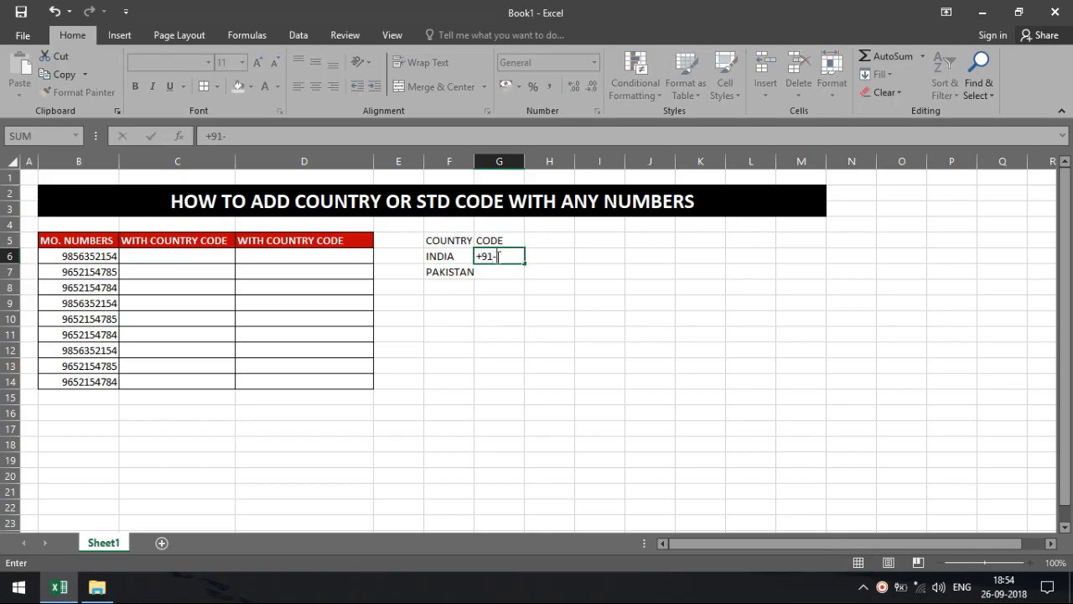
{"action": "key", "text": "Return"}
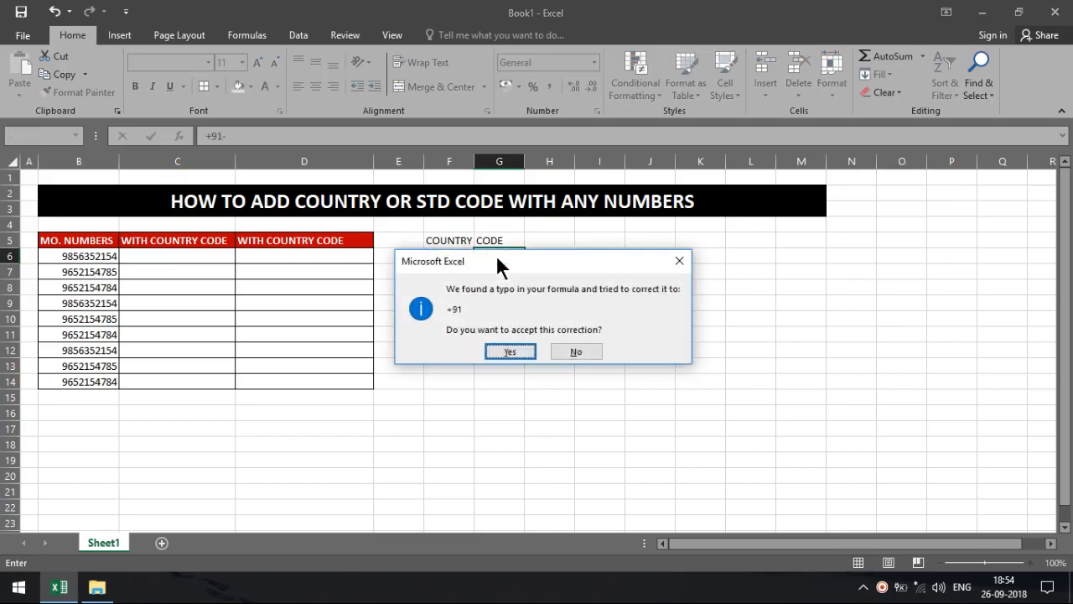
{"action": "left_click", "coordinate": [587, 355]}
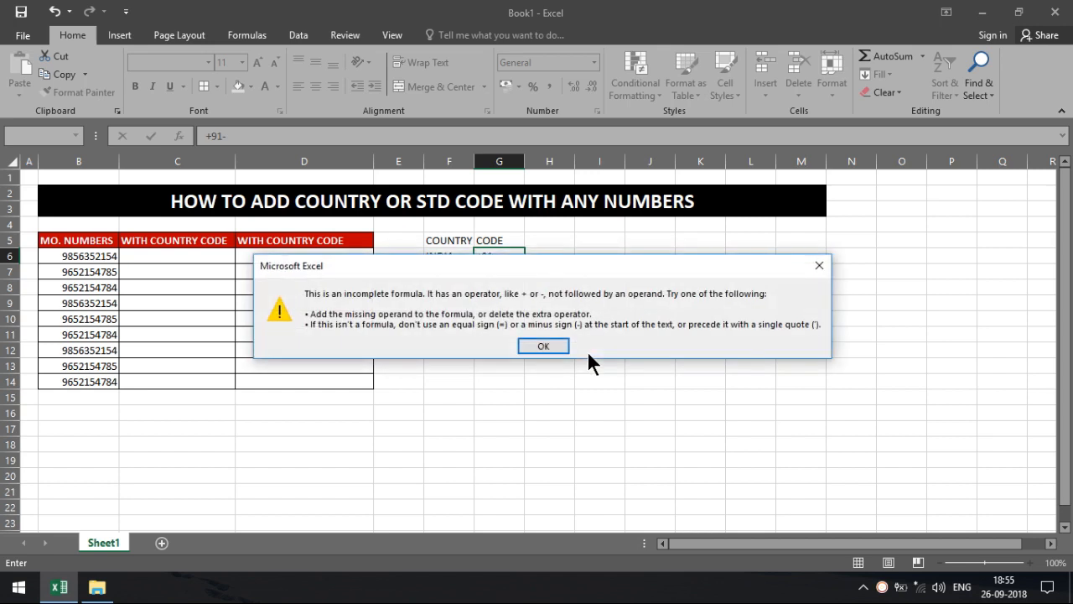
{"action": "key", "text": "Return"}
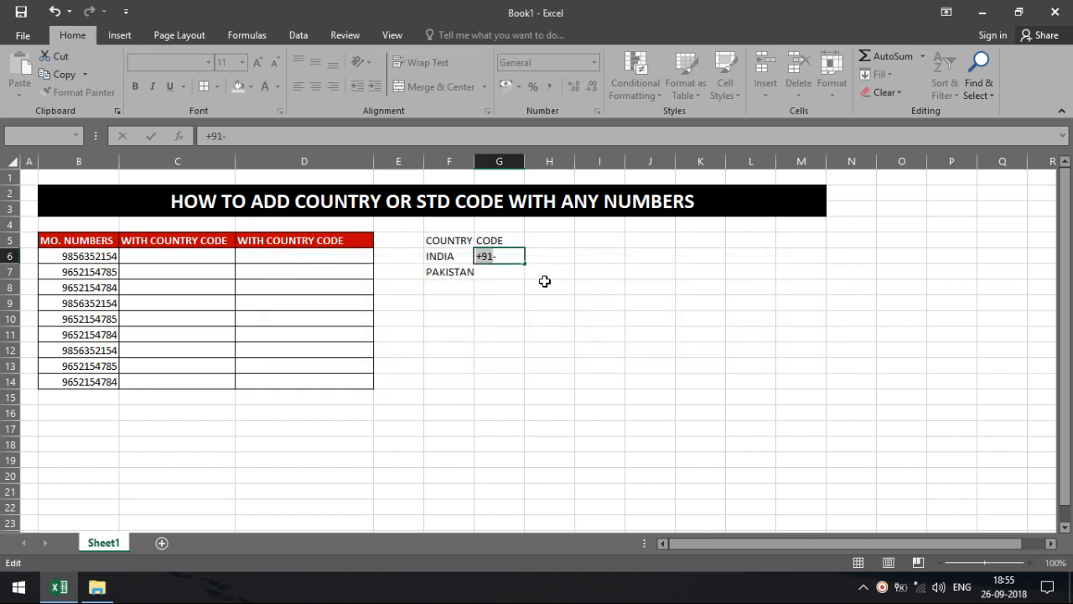
{"action": "left_click_drag", "start_coordinate": [498, 257], "coordinate": [477, 256]}
{"action": "key", "text": "Return"}
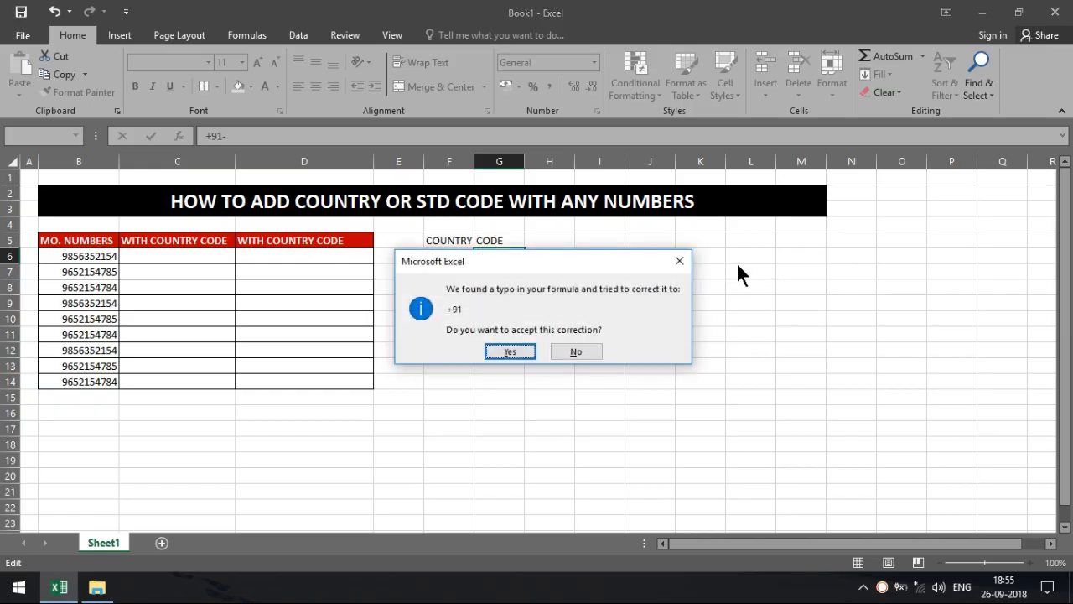
{"action": "left_click", "coordinate": [675, 260]}
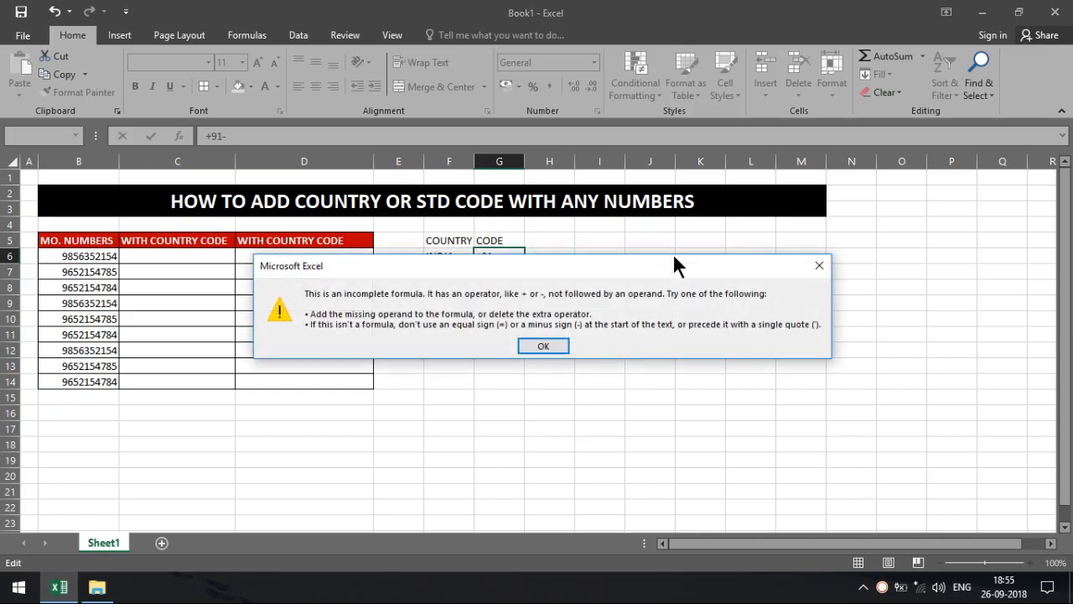
{"action": "left_click", "coordinate": [813, 266]}
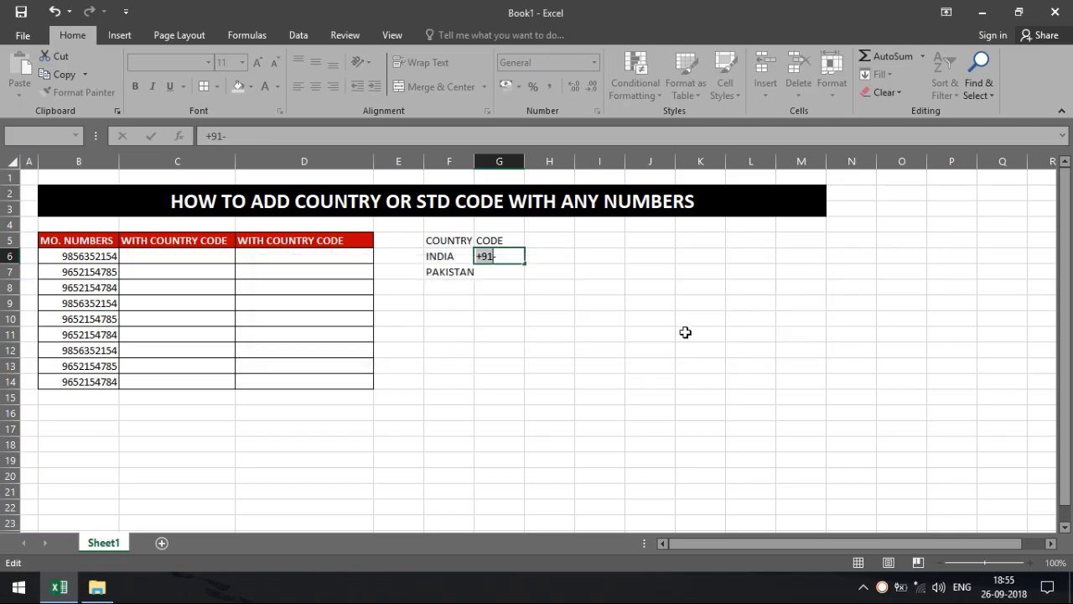
{"action": "key", "text": "BackSpace"}
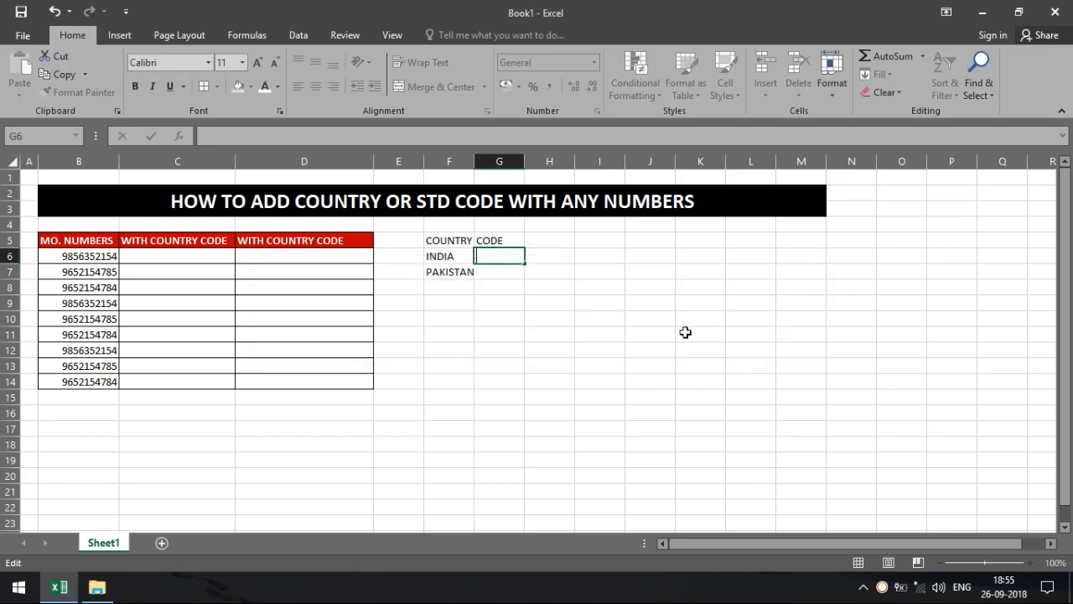
{"action": "left_click", "coordinate": [501, 276]}
Format G6:G7 as Text and widen column F to fit PAKISTAN.
{"action": "left_click_drag", "start_coordinate": [500, 265], "coordinate": [500, 257]}
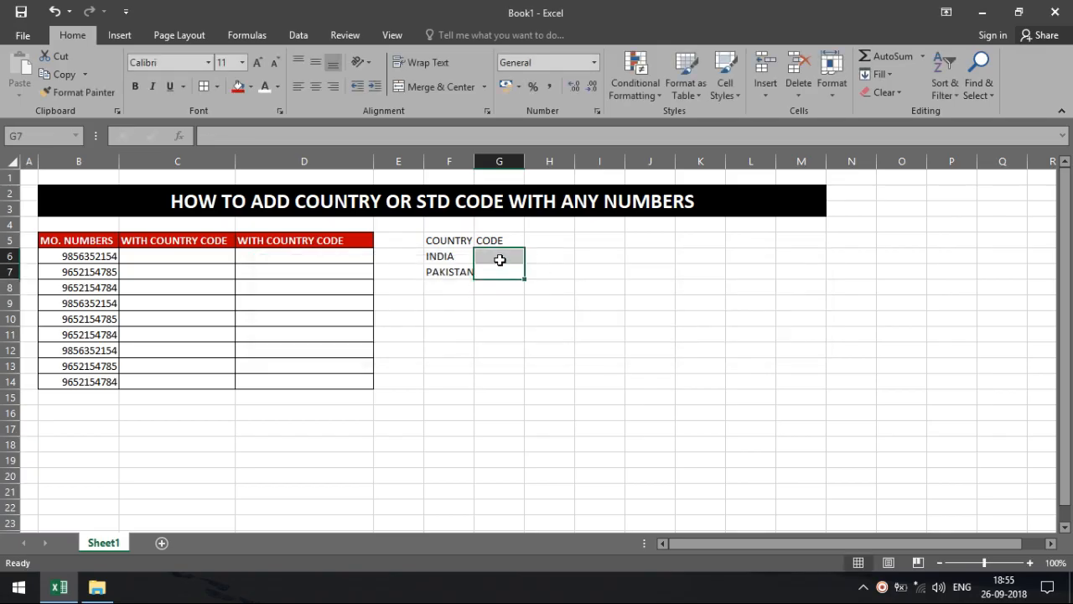
{"action": "left_click", "coordinate": [599, 58]}
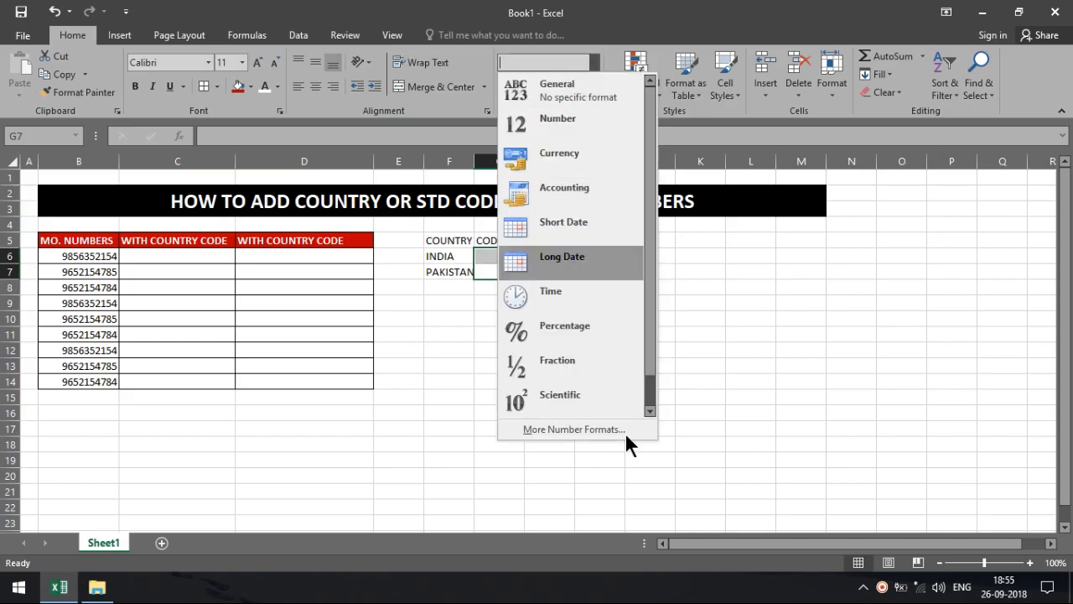
{"action": "left_click_drag", "start_coordinate": [645, 354], "coordinate": [640, 410]}
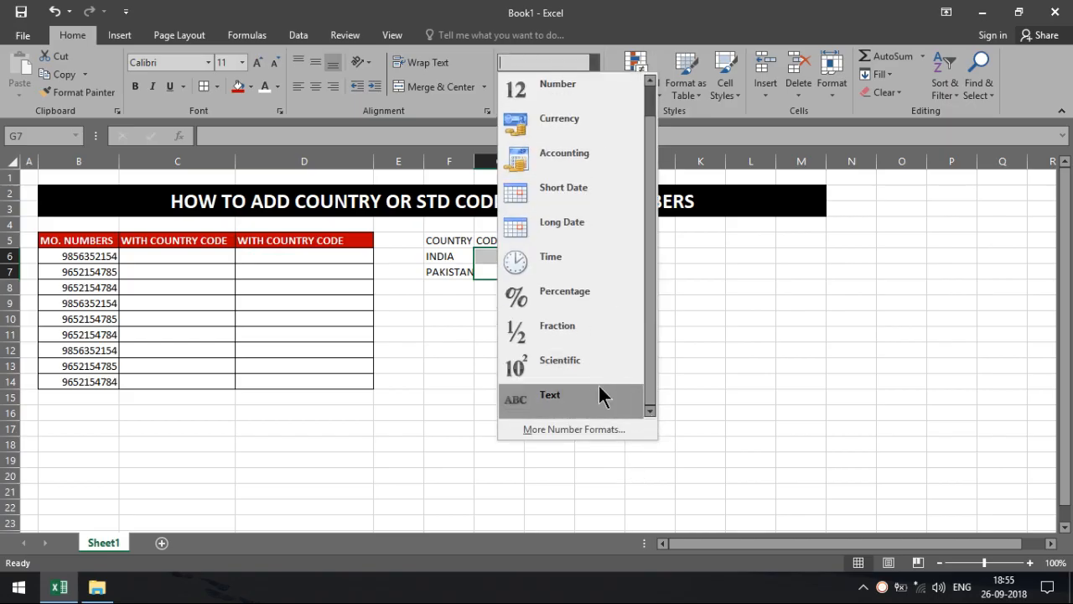
{"action": "left_click", "coordinate": [600, 396]}
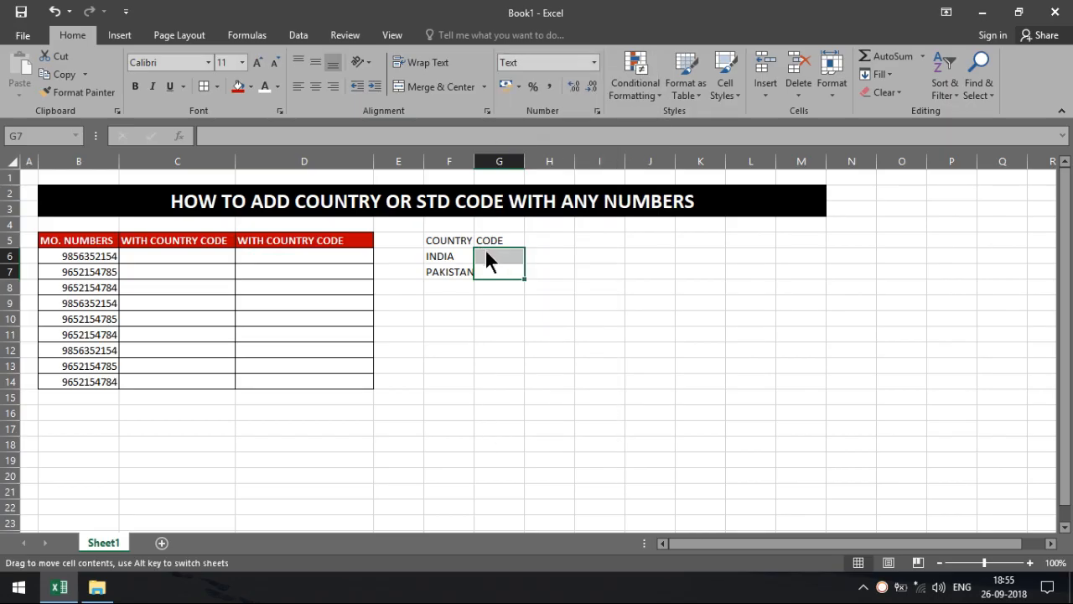
{"action": "left_click_drag", "start_coordinate": [473, 162], "coordinate": [574, 161]}
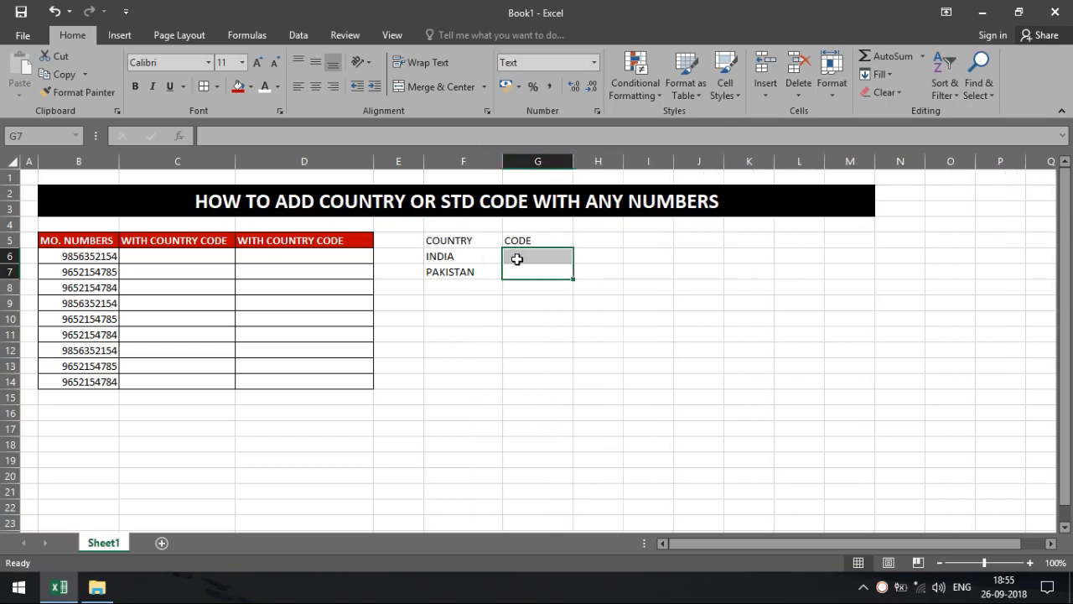
Enter the codes +91- in G6 and +92- in G7.
{"action": "left_click", "coordinate": [517, 259]}
{"action": "type", "text": "+91"}
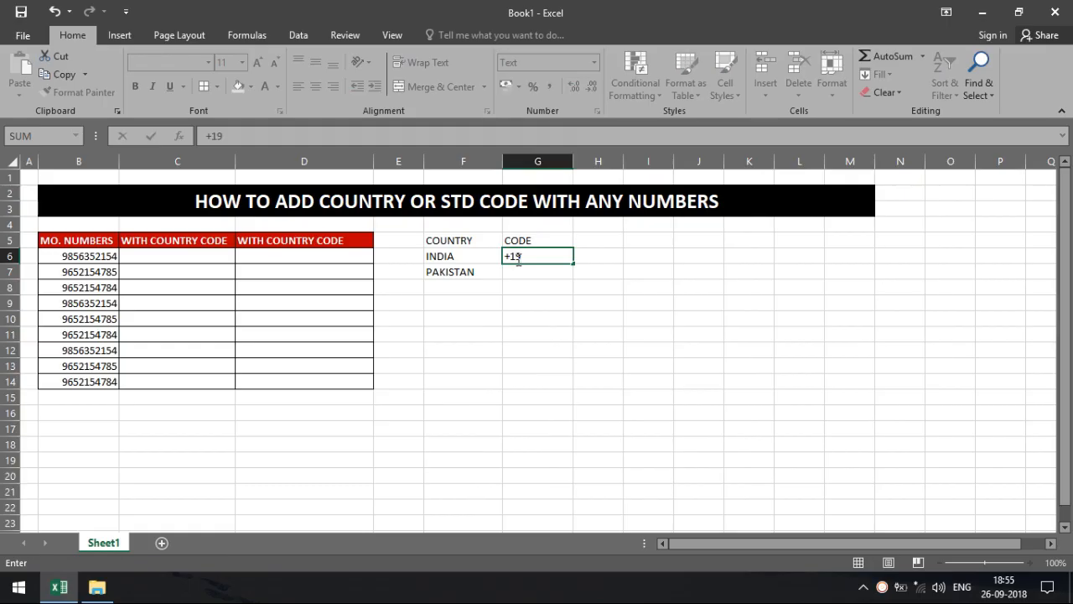
{"action": "key", "text": "BackSpace"}
{"action": "key", "text": "BackSpace"}
{"action": "type", "text": "91"}
{"action": "key", "text": "Return"}
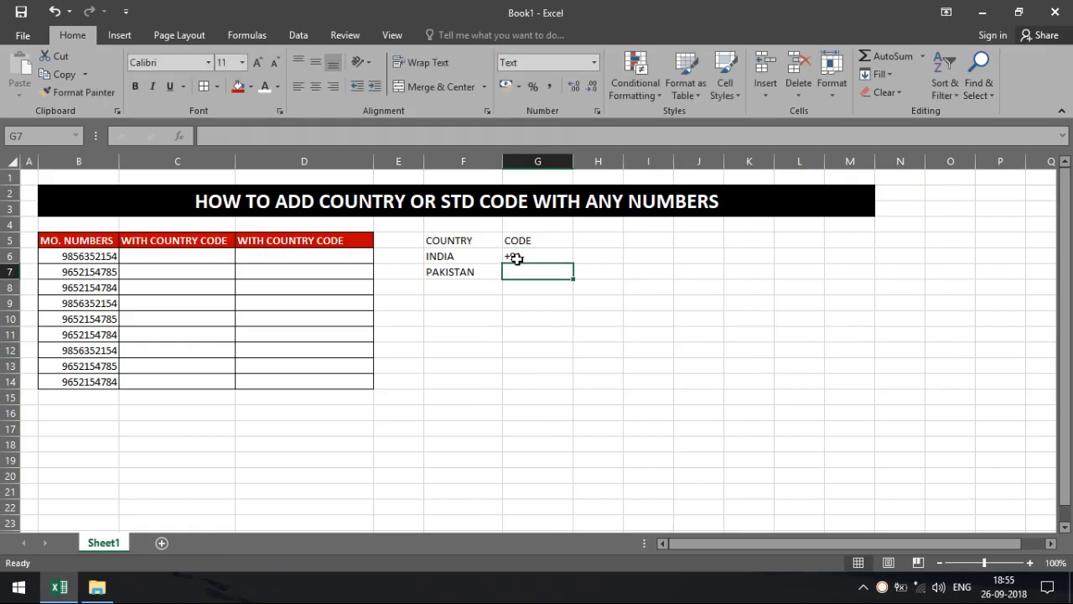
{"action": "type", "text": "+92-"}
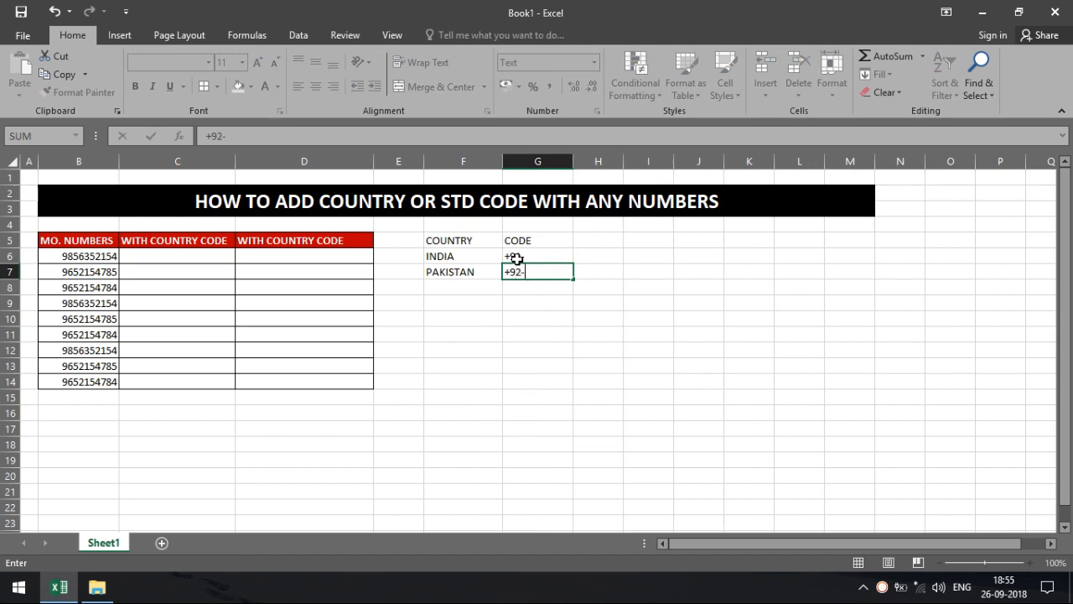
{"action": "key", "text": "Return"}
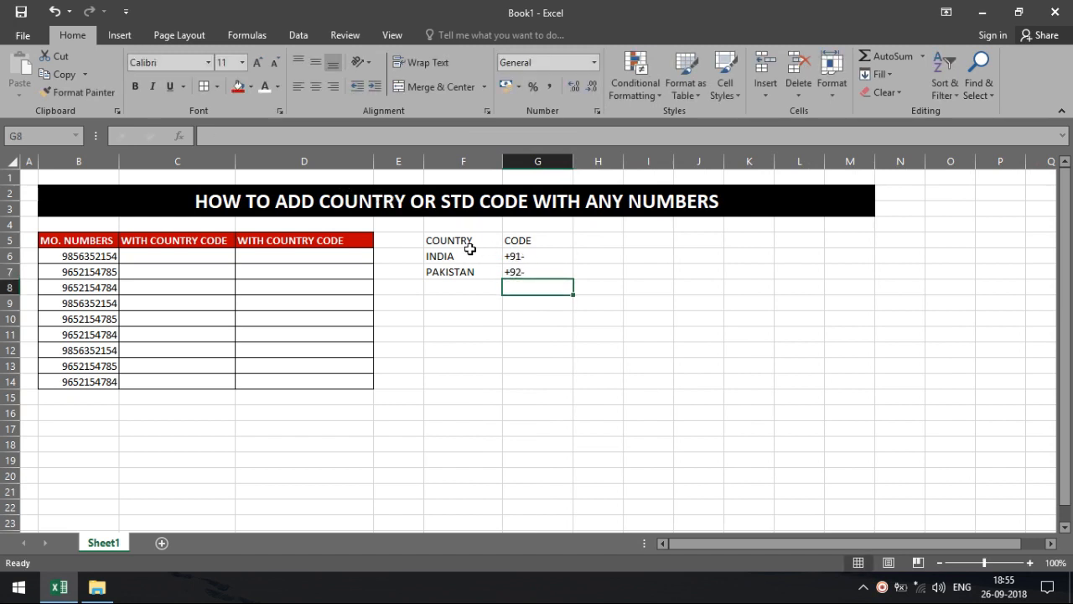
{"action": "left_click_drag", "start_coordinate": [470, 243], "coordinate": [510, 264]}
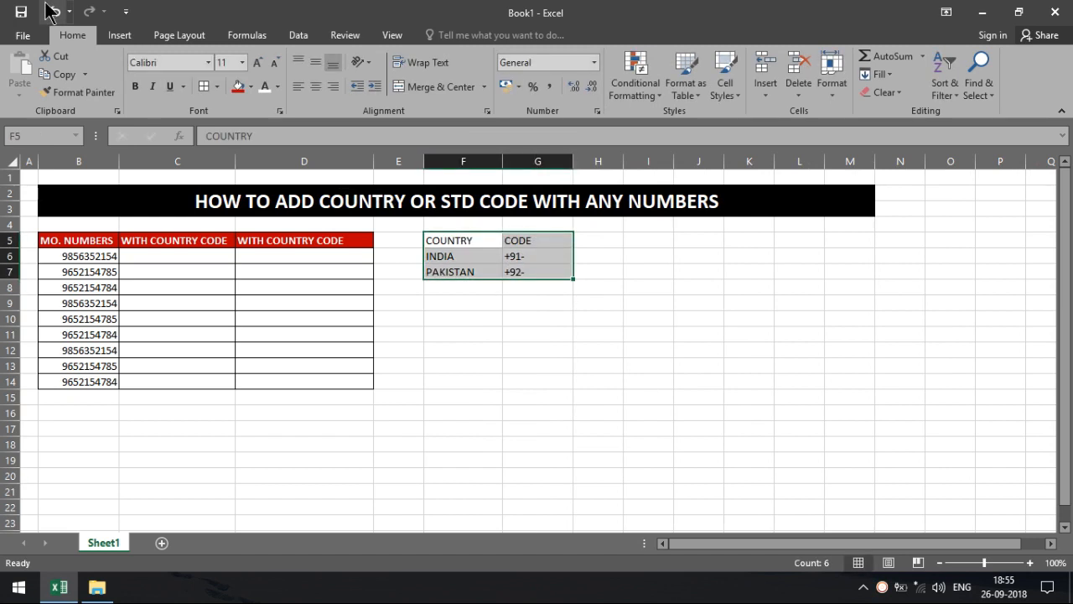
Add all borders to F5:G7 and give the F5:G5 headers red fill with bold white text.
{"action": "left_click", "coordinate": [203, 86]}
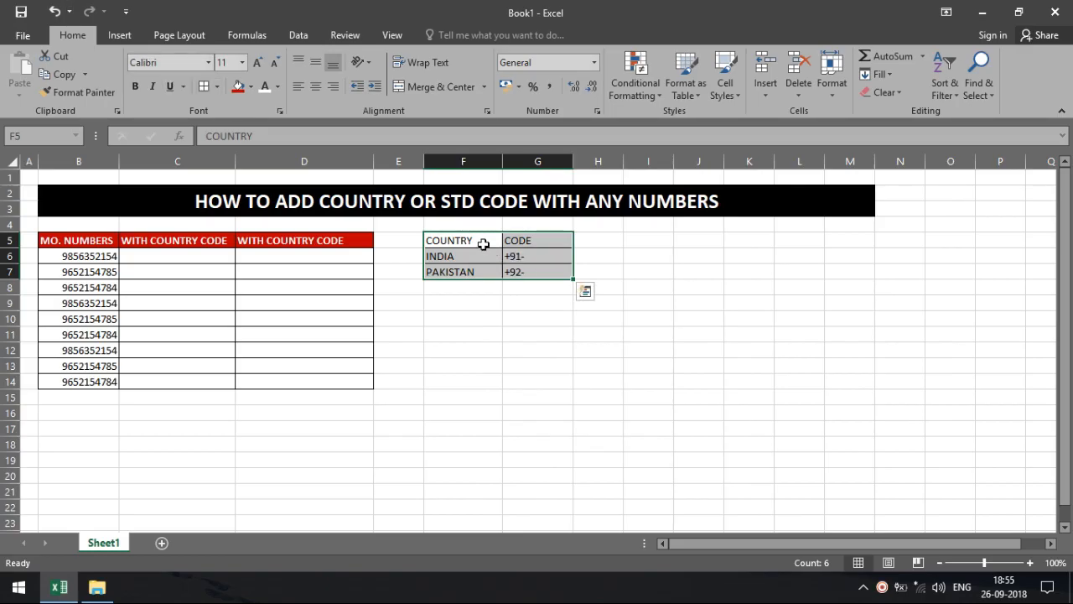
{"action": "left_click_drag", "start_coordinate": [482, 244], "coordinate": [513, 241]}
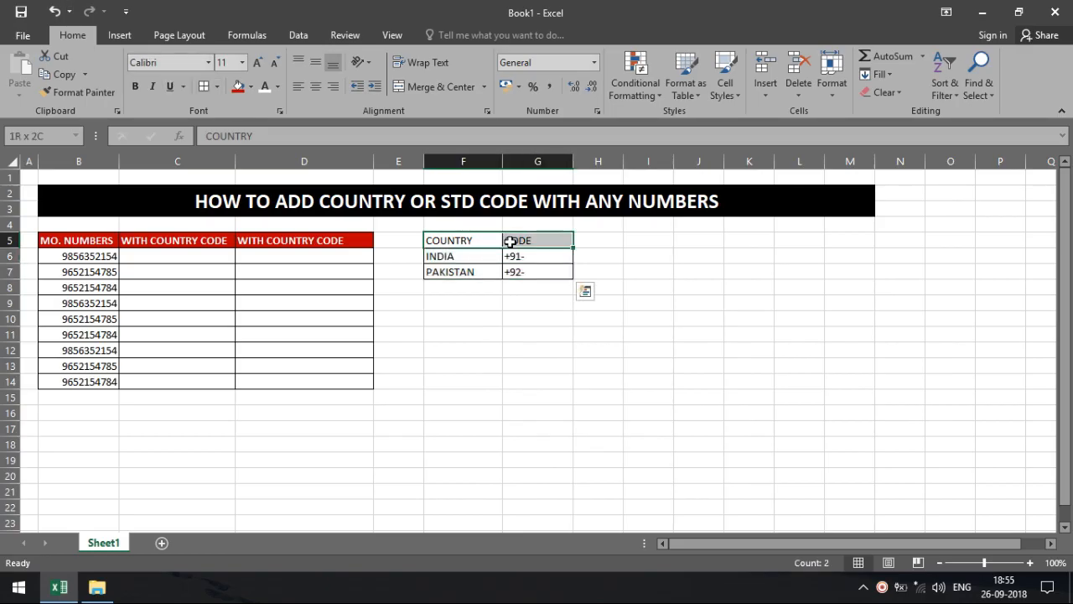
{"action": "left_click", "coordinate": [239, 86]}
{"action": "left_click", "coordinate": [262, 86]}
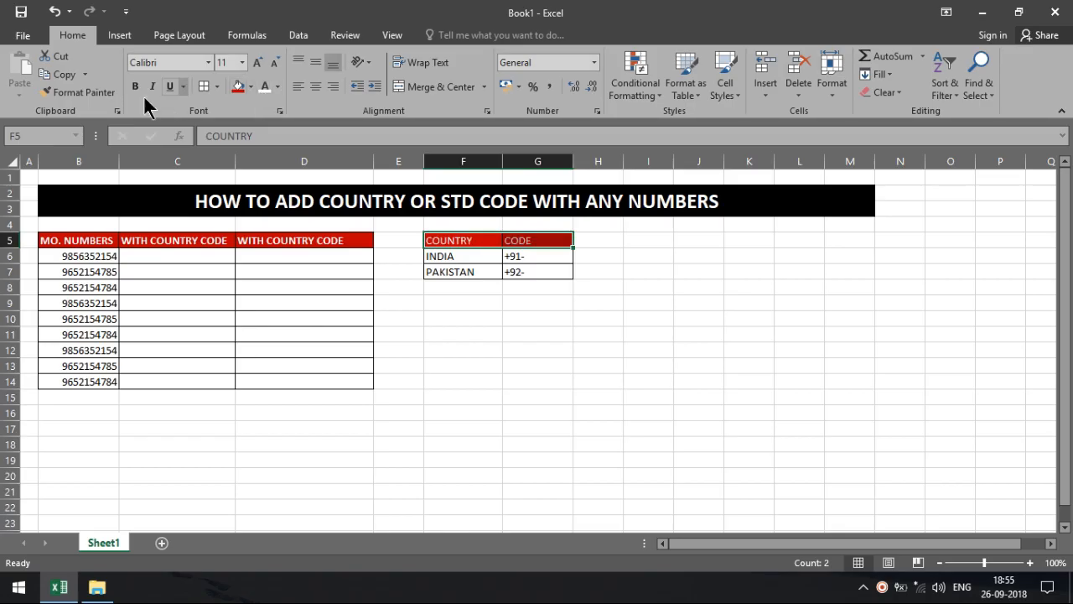
{"action": "left_click", "coordinate": [134, 86]}
{"action": "left_click", "coordinate": [576, 449]}
{"action": "left_click", "coordinate": [430, 353]}
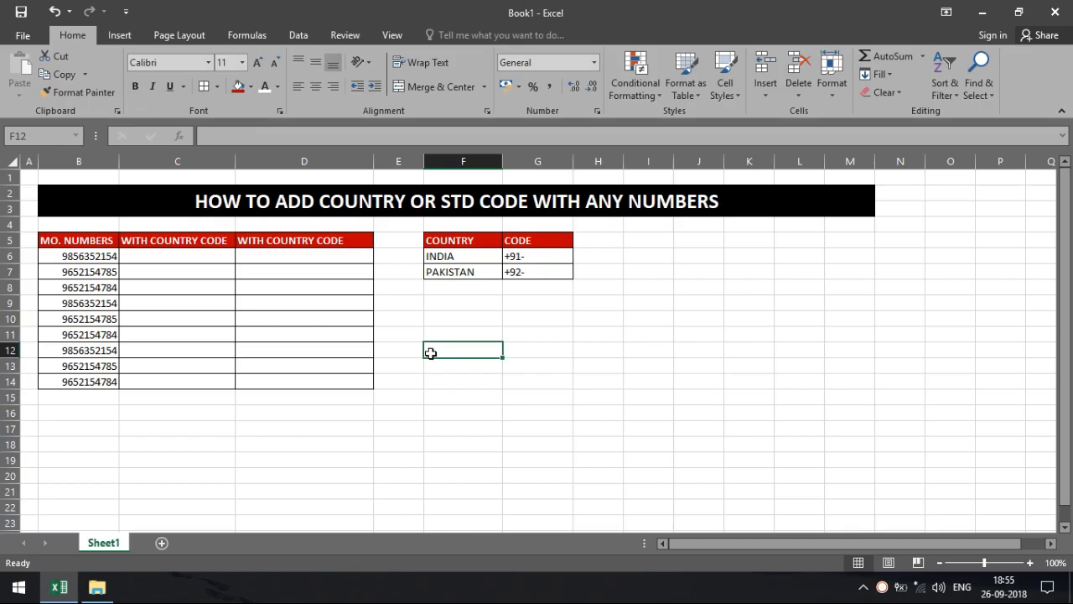
{"action": "left_click", "coordinate": [205, 257]}
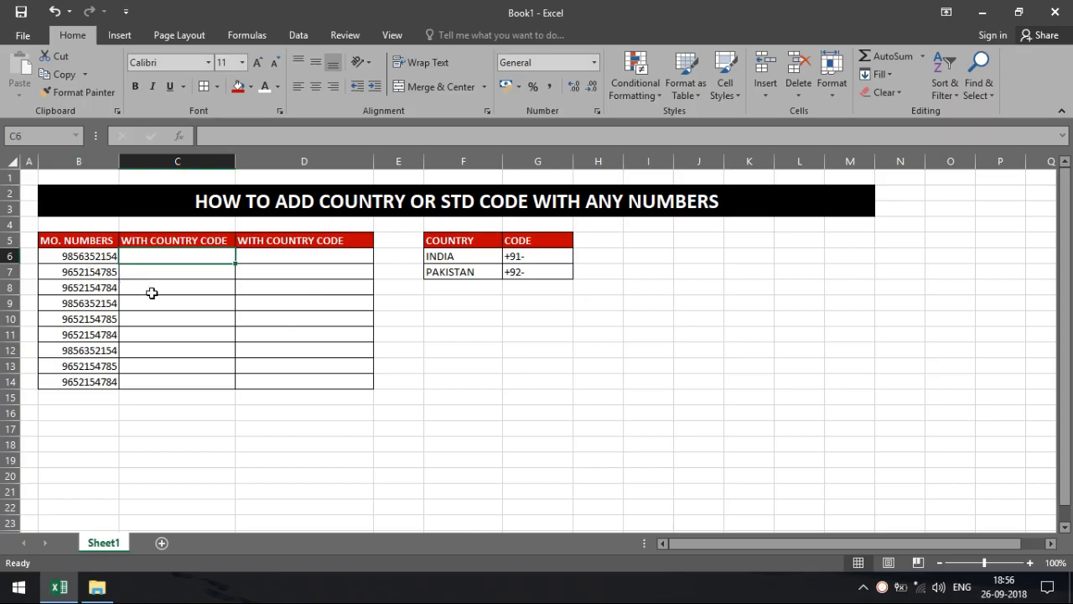
Enter ="+91-"&B6 in C6 and ="+91-"&B7 in C7 to prefix the mobile numbers.
{"action": "type", "text": "="}
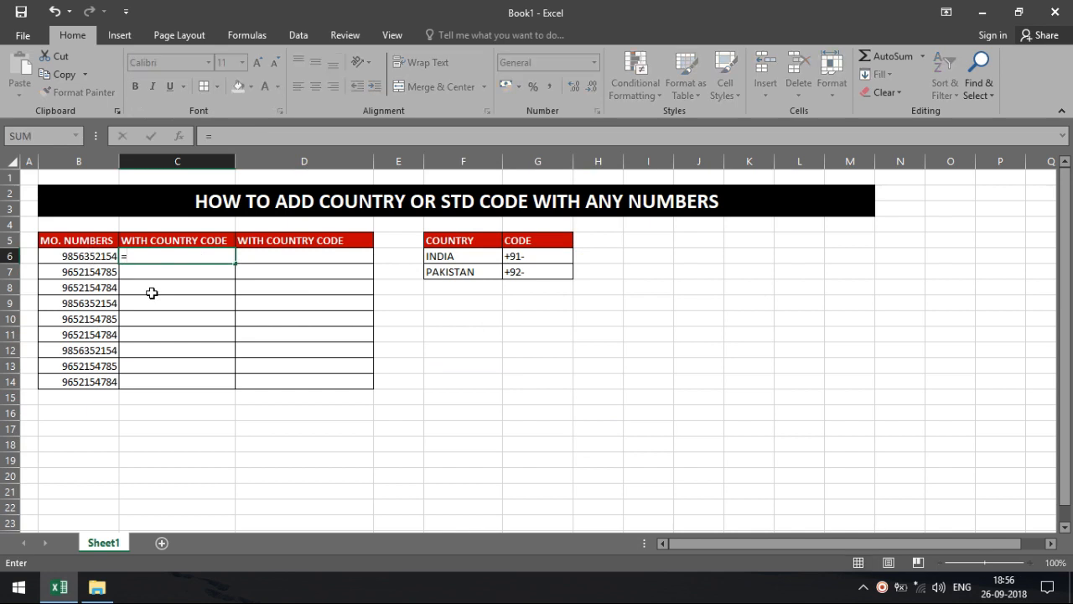
{"action": "type", "text": "\""}
{"action": "key", "text": "BackSpace"}
{"action": "type", "text": "\""}
{"action": "type", "text": "+91"}
{"action": "type", "text": "-\"&"}
{"action": "left_click", "coordinate": [98, 260]}
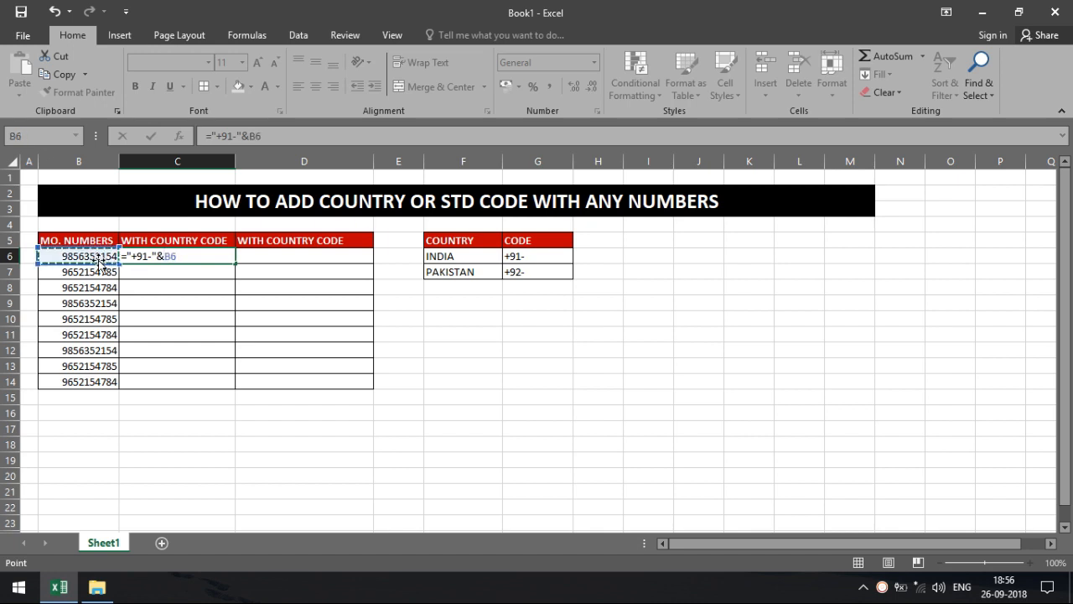
{"action": "key", "text": "Return"}
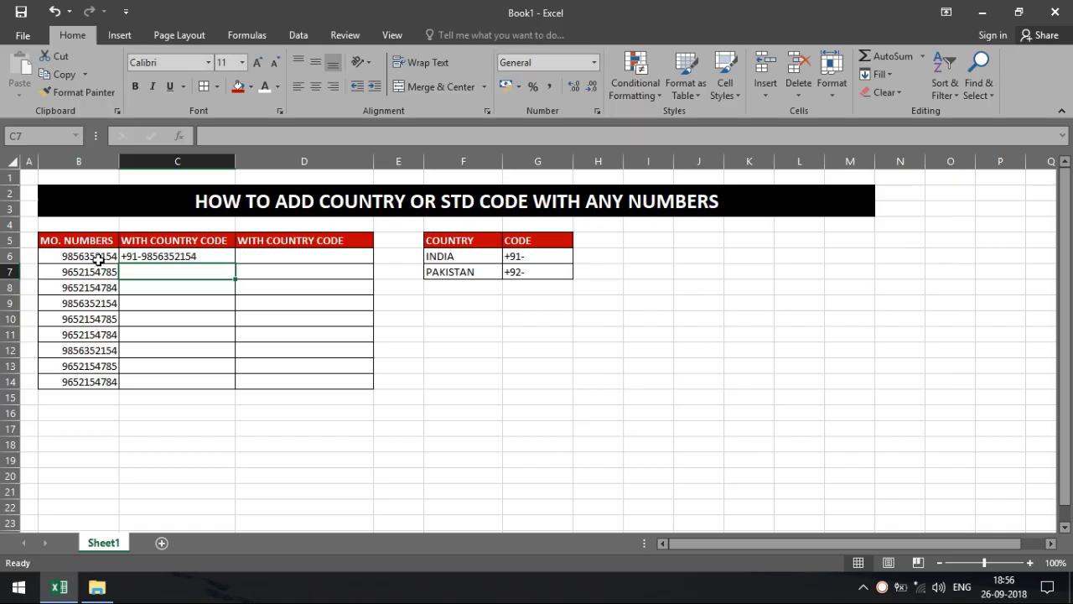
{"action": "type", "text": "=\""}
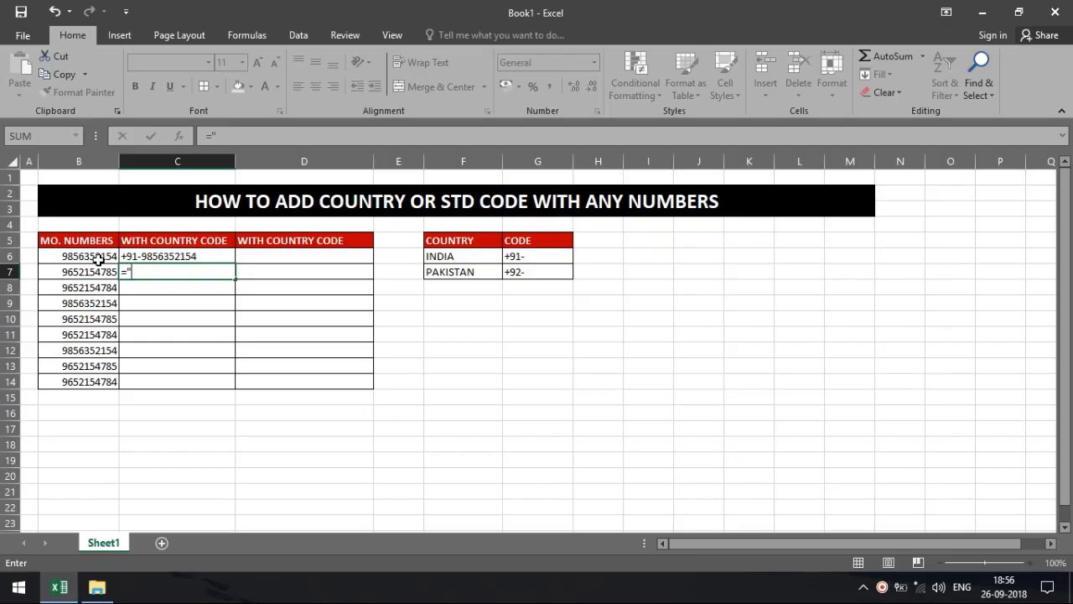
{"action": "type", "text": "+91-\"&"}
{"action": "left_click", "coordinate": [98, 271]}
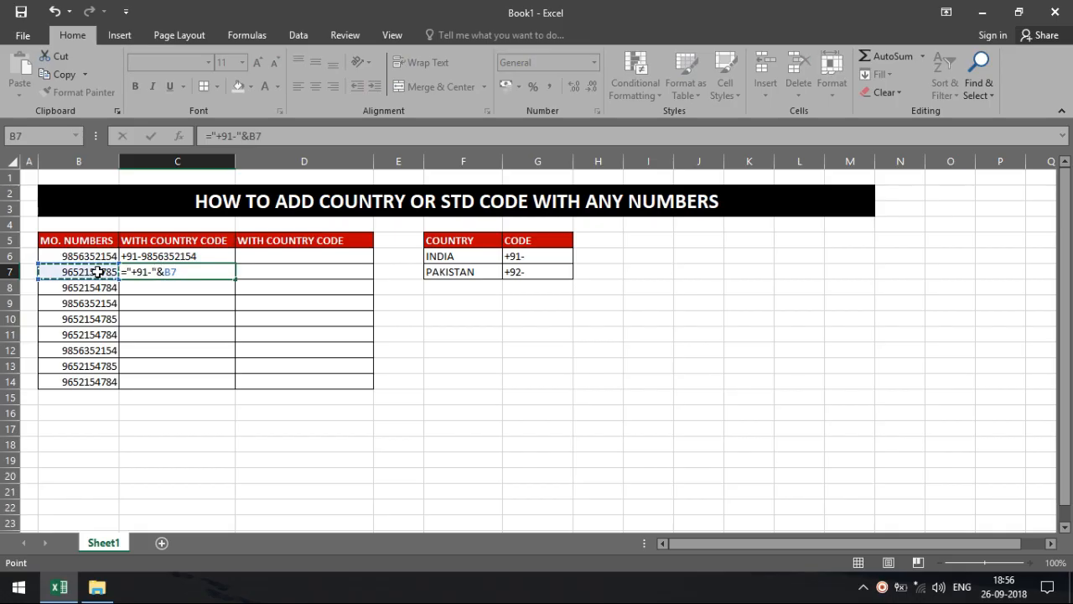
{"action": "key", "text": "Return"}
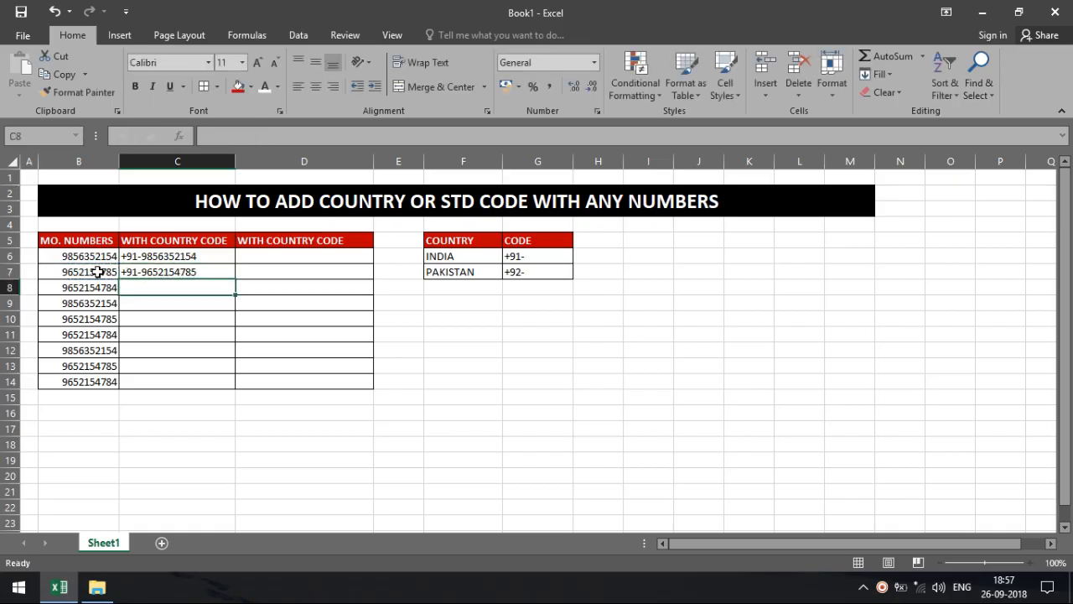
{"action": "left_click", "coordinate": [168, 254]}
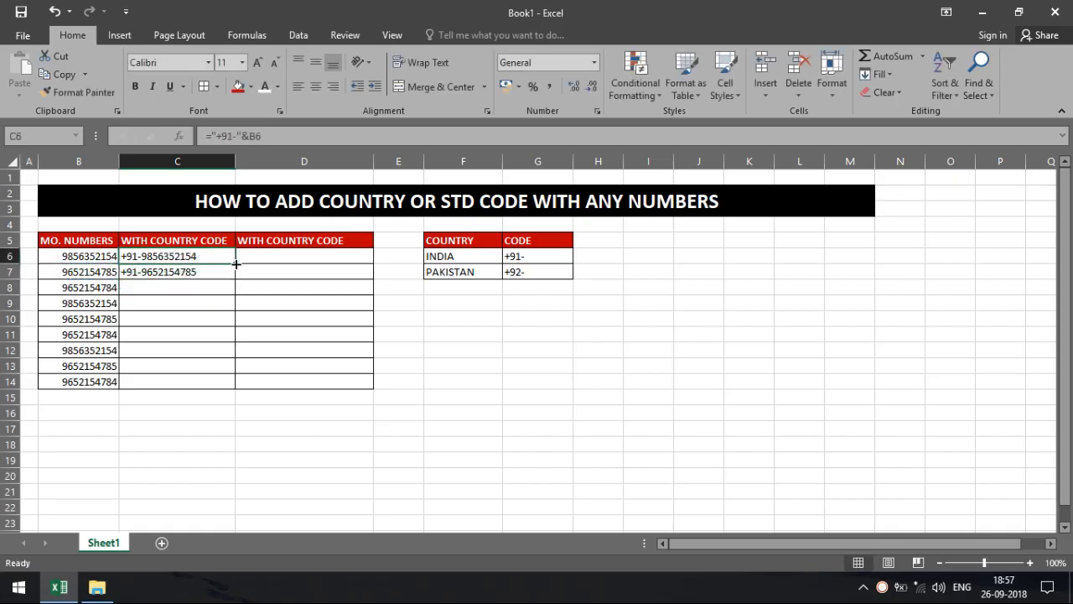
Fill the +91- formula from C6 down through C14.
{"action": "left_click_drag", "start_coordinate": [236, 264], "coordinate": [237, 384]}
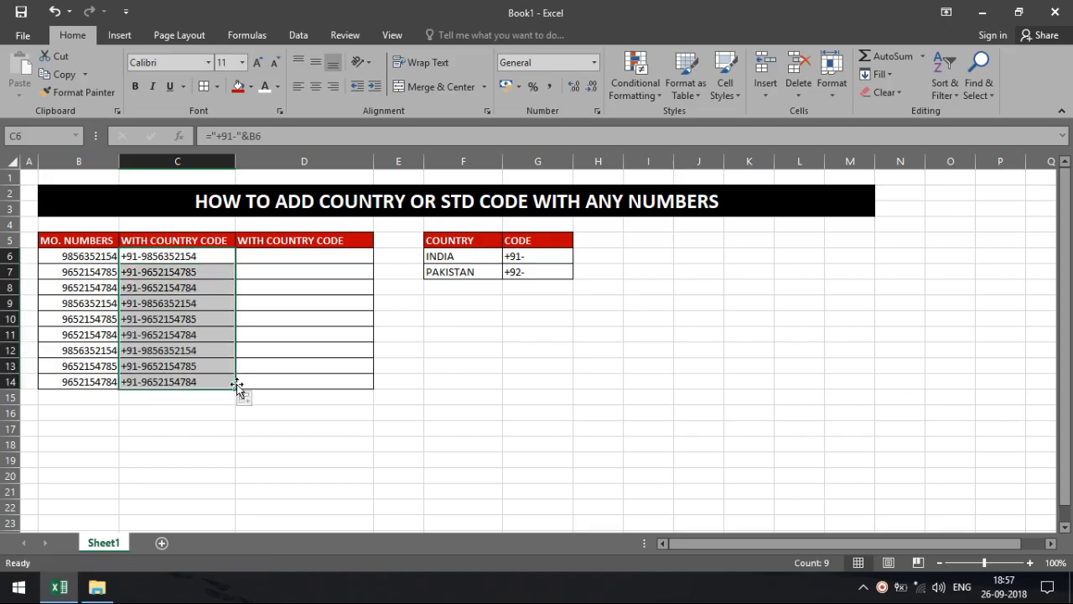
{"action": "left_click", "coordinate": [635, 352]}
{"action": "left_click", "coordinate": [279, 256]}
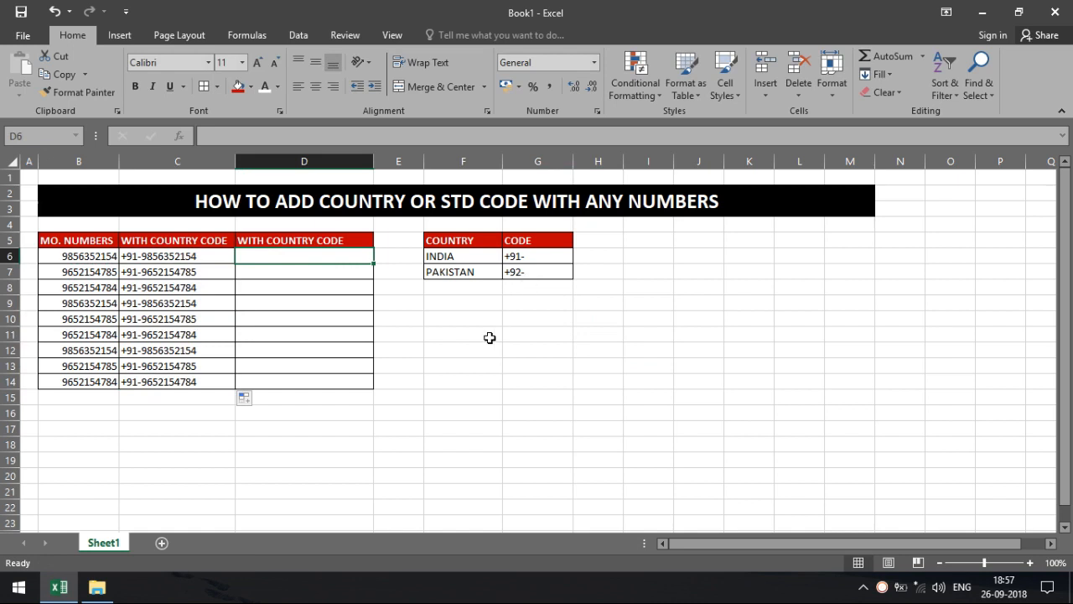
Enter ="+92-"&B6 in D6 and fill it down to D14.
{"action": "type", "text": "=+"}
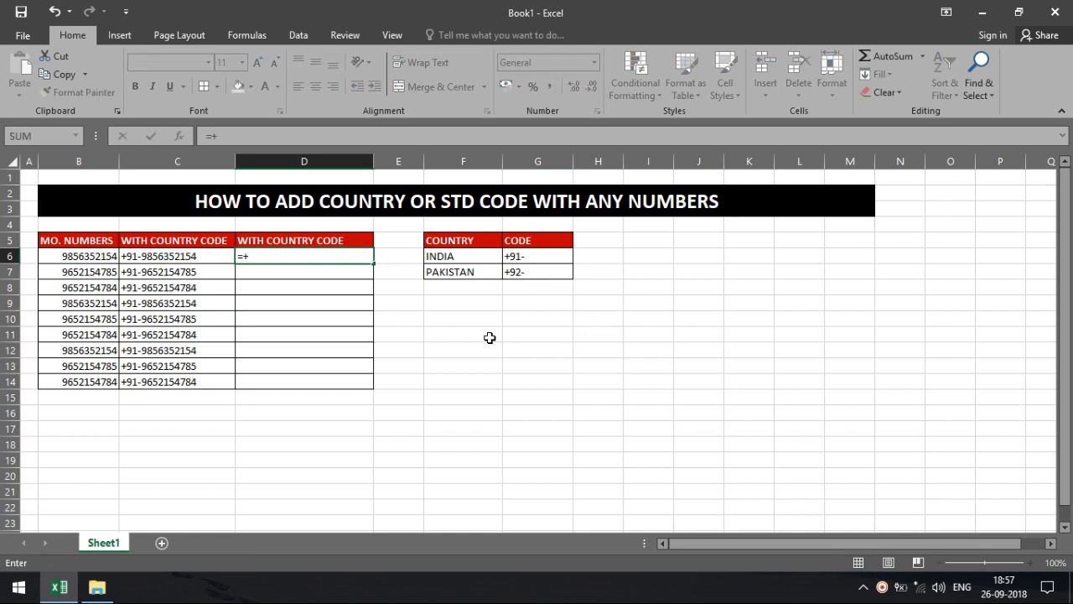
{"action": "key", "text": "BackSpace"}
{"action": "type", "text": "\"+92-\"&"}
{"action": "left_click", "coordinate": [109, 258]}
{"action": "key", "text": "Return"}
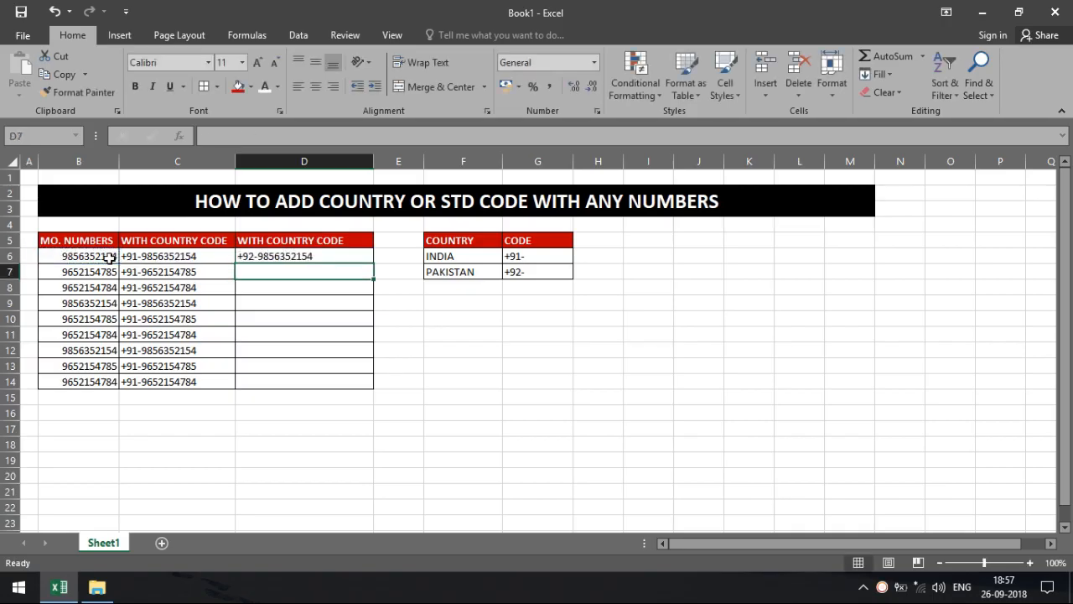
{"action": "left_click", "coordinate": [343, 258]}
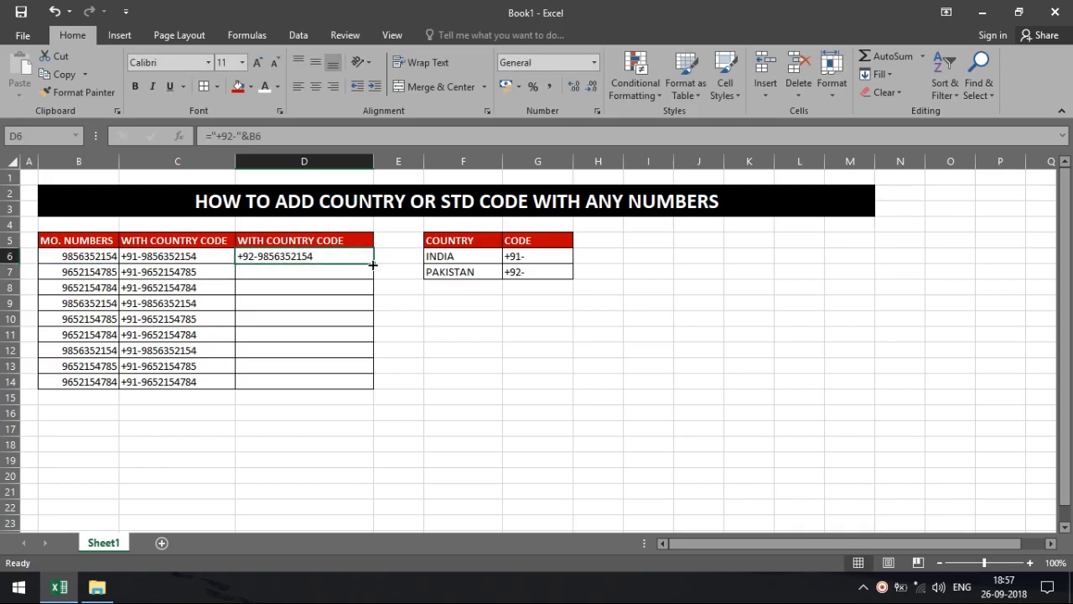
{"action": "left_click_drag", "start_coordinate": [373, 264], "coordinate": [374, 391]}
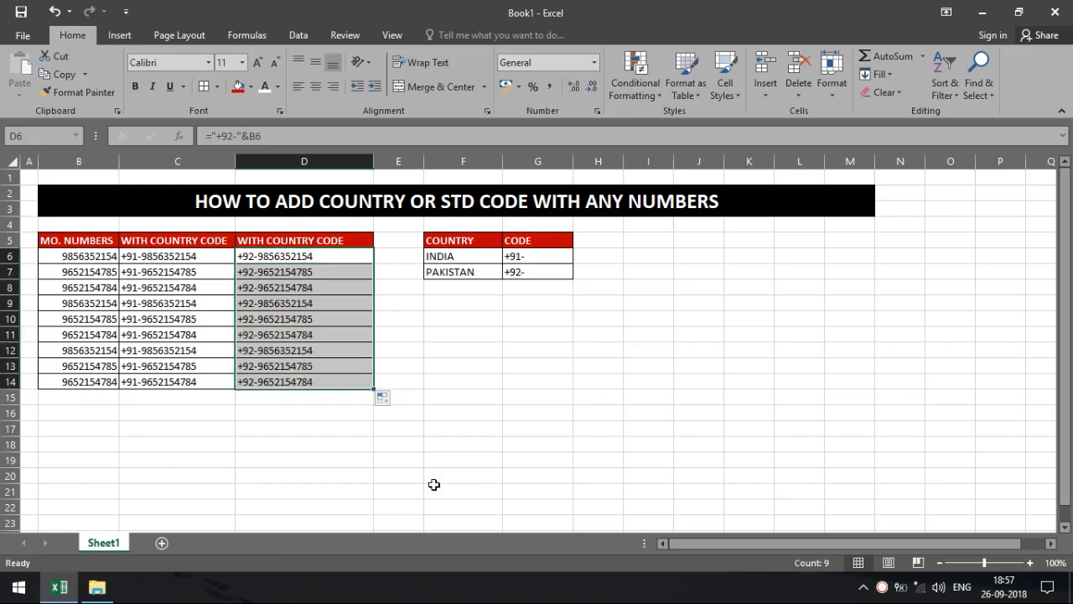
{"action": "left_click", "coordinate": [262, 473]}
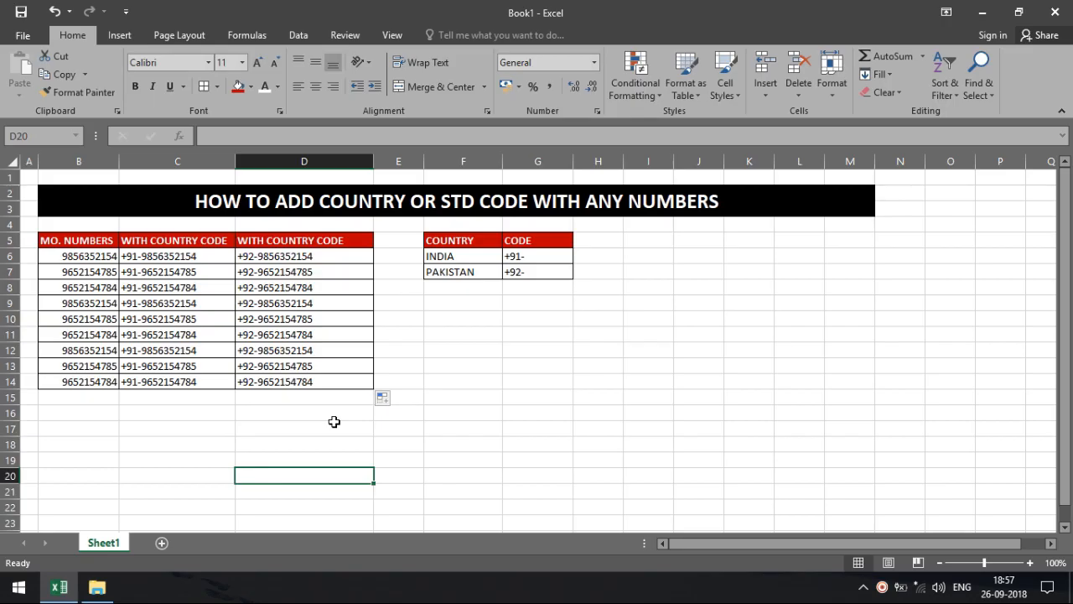
{"action": "left_click", "coordinate": [82, 427]}
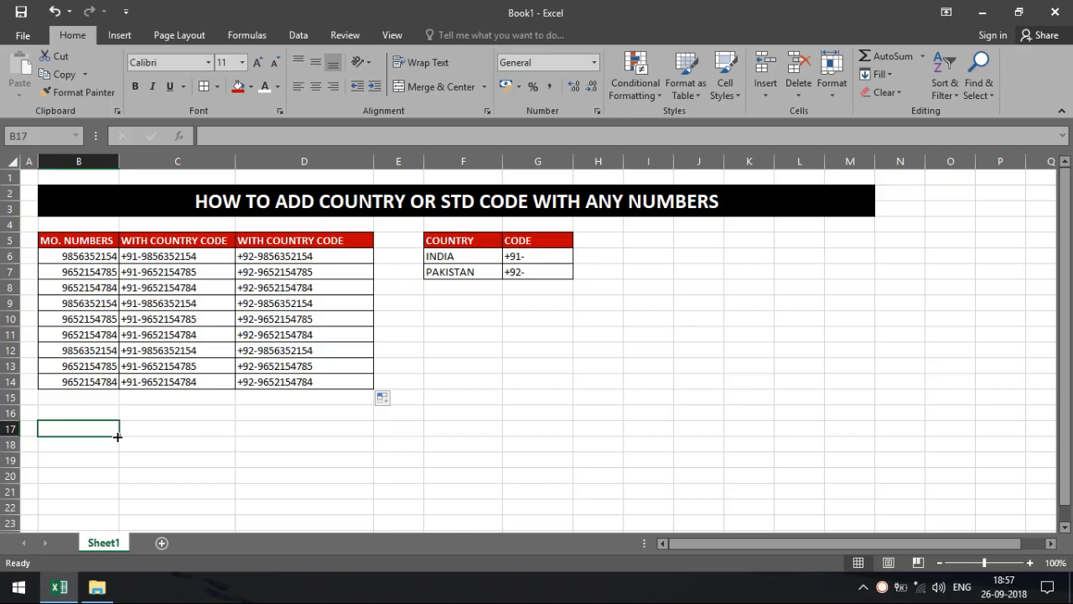
{"action": "left_click", "coordinate": [327, 590]}
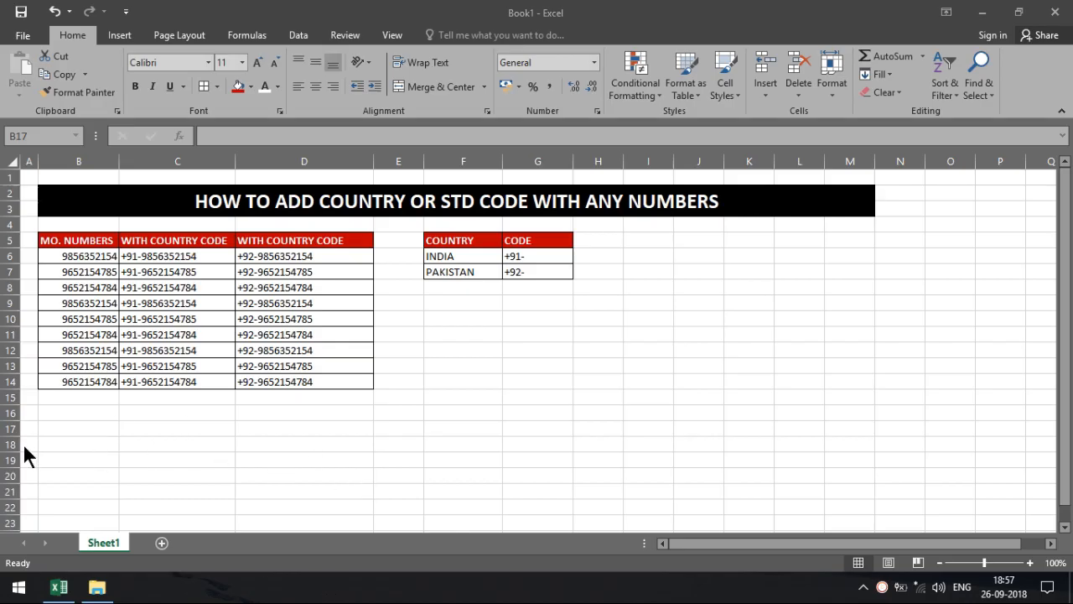
Type the LANDLINE NO. heading in B17 with red fill and white font.
{"action": "left_click", "coordinate": [81, 429]}
{"action": "type", "text": "L"}
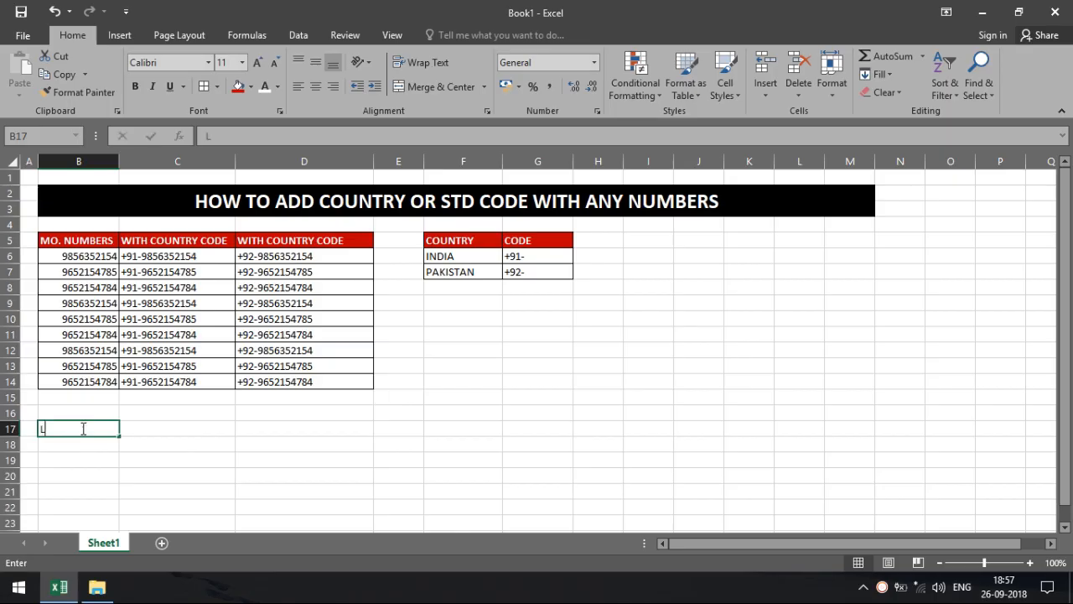
{"action": "type", "text": "ANDLI"}
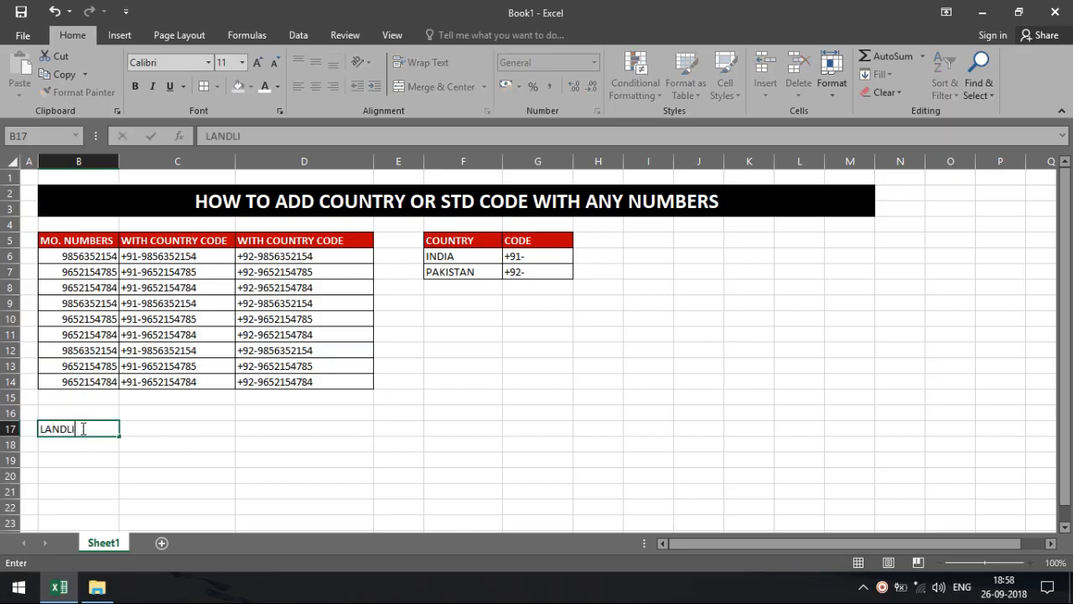
{"action": "type", "text": "NE NO."}
{"action": "key", "text": "Return"}
{"action": "left_click", "coordinate": [81, 428]}
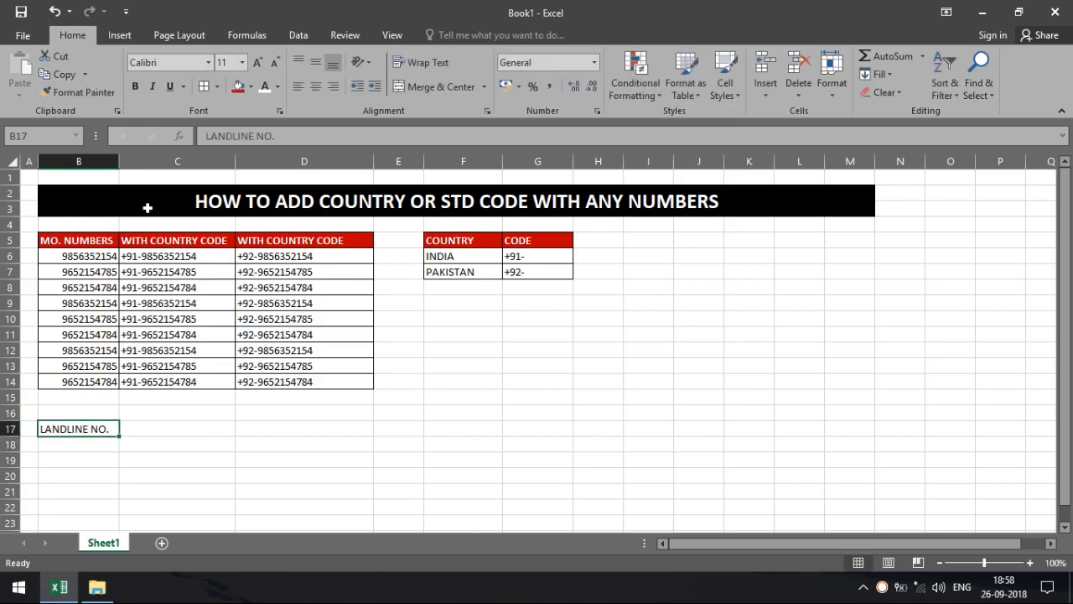
{"action": "left_click", "coordinate": [238, 86]}
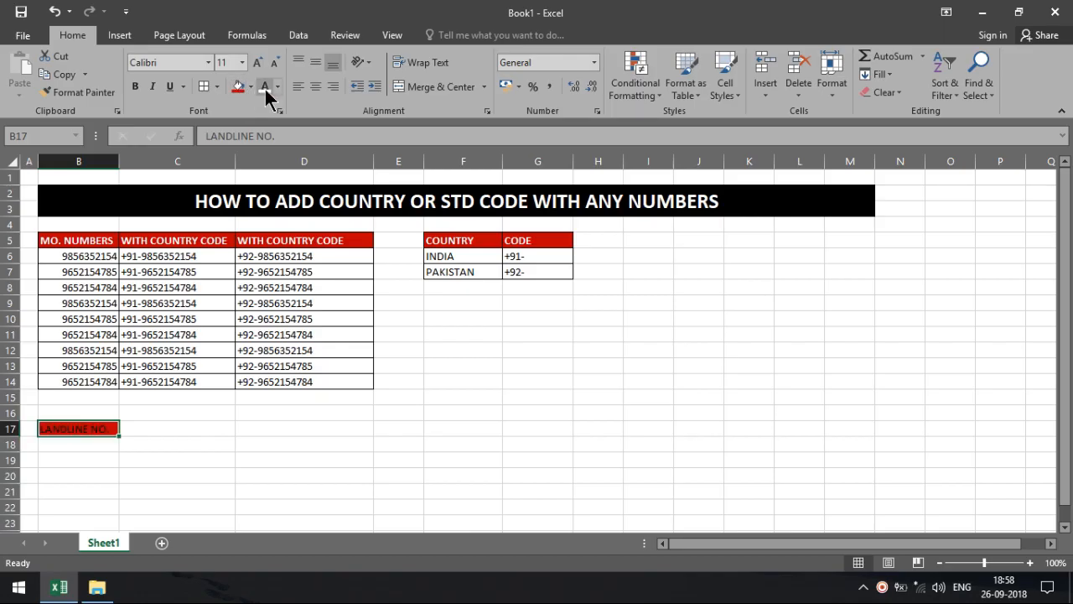
{"action": "left_click", "coordinate": [265, 86]}
Copy the WITH COUNTRY CODE header from C5 into C17.
{"action": "left_click", "coordinate": [186, 431]}
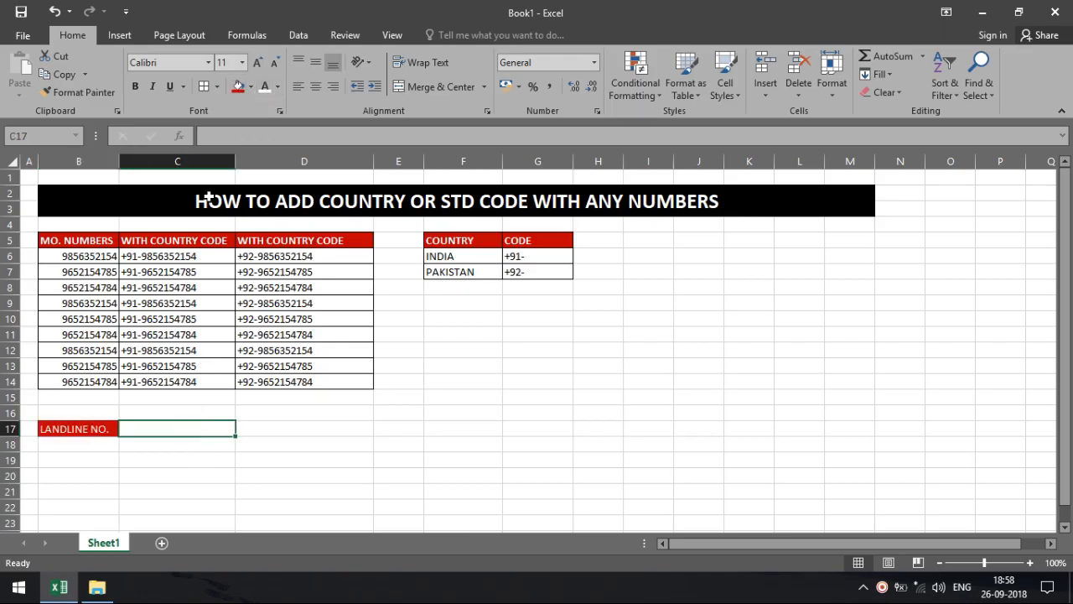
{"action": "left_click", "coordinate": [208, 241]}
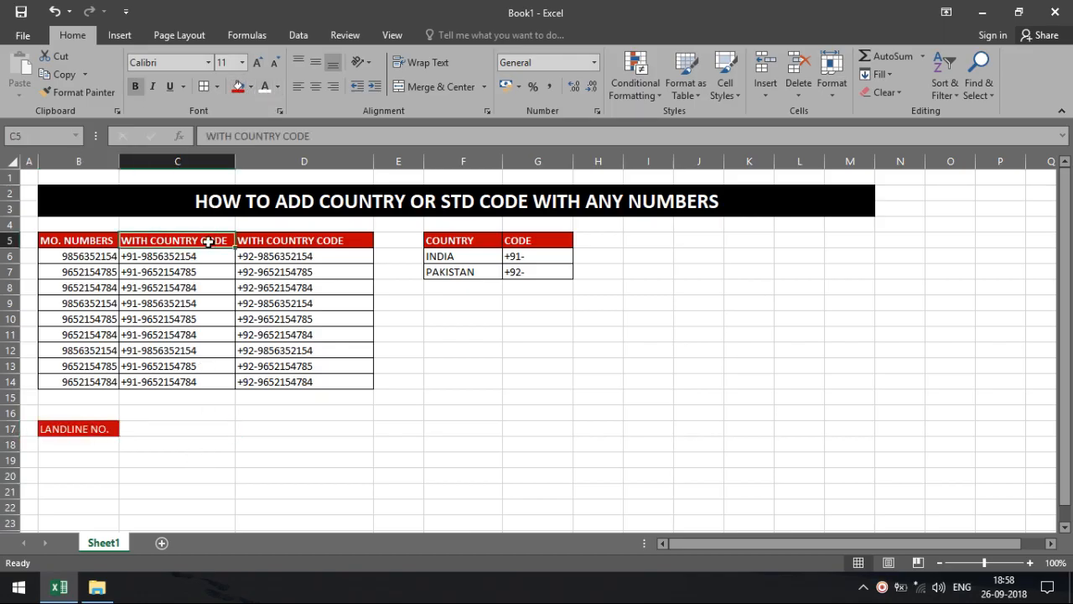
{"action": "key", "text": "ctrl+c"}
{"action": "left_click", "coordinate": [173, 431]}
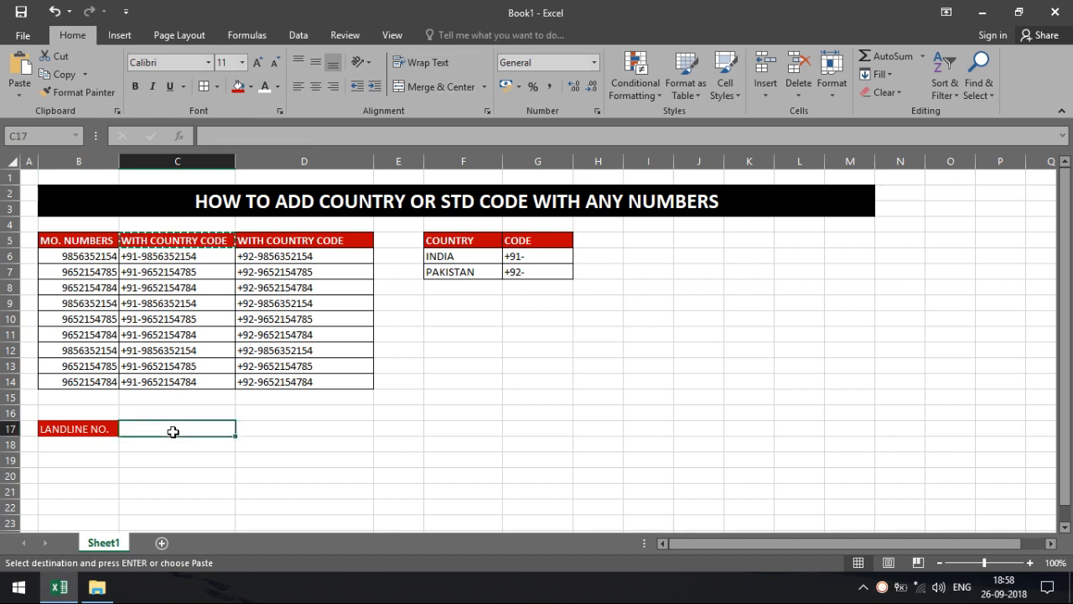
{"action": "key", "text": "Return"}
{"action": "left_click", "coordinate": [97, 445]}
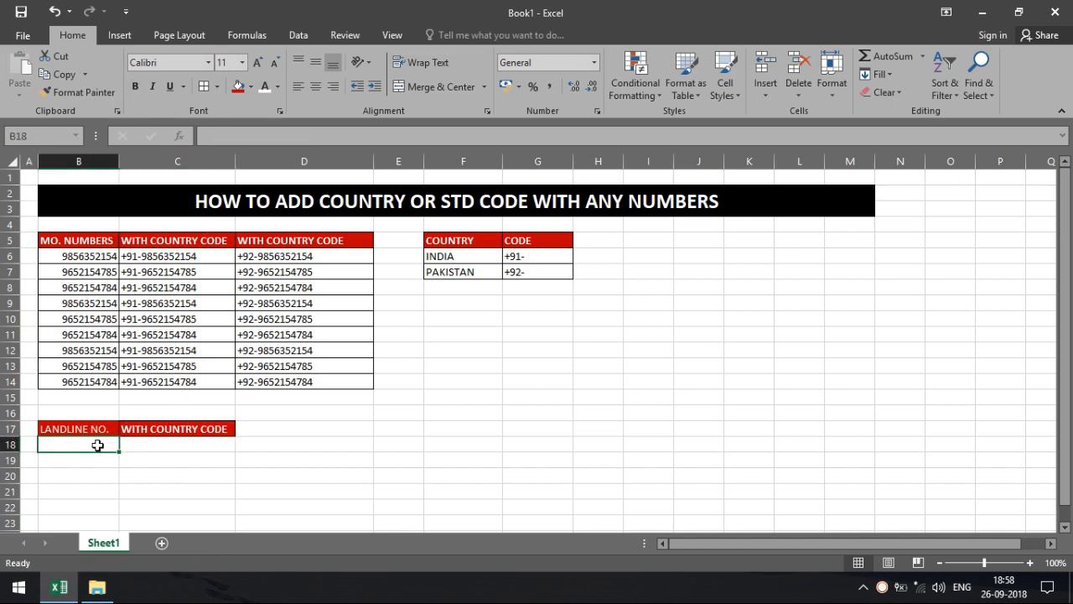
Enter landline numbers 320-007, 654-123 and 234-786 in B18:B20.
{"action": "type", "text": "320"}
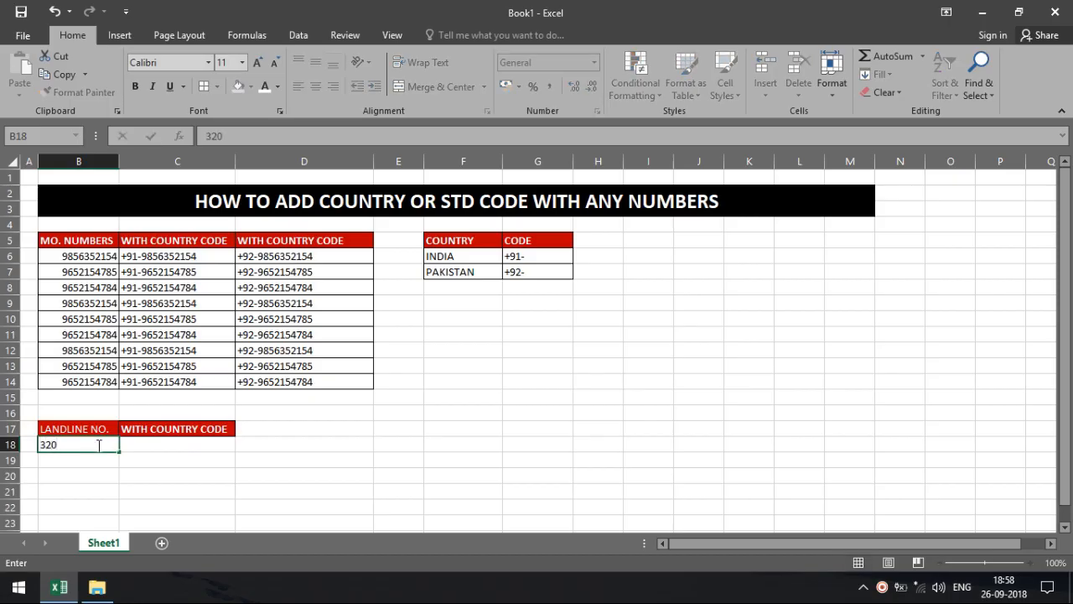
{"action": "type", "text": "-007"}
{"action": "key", "text": "Return"}
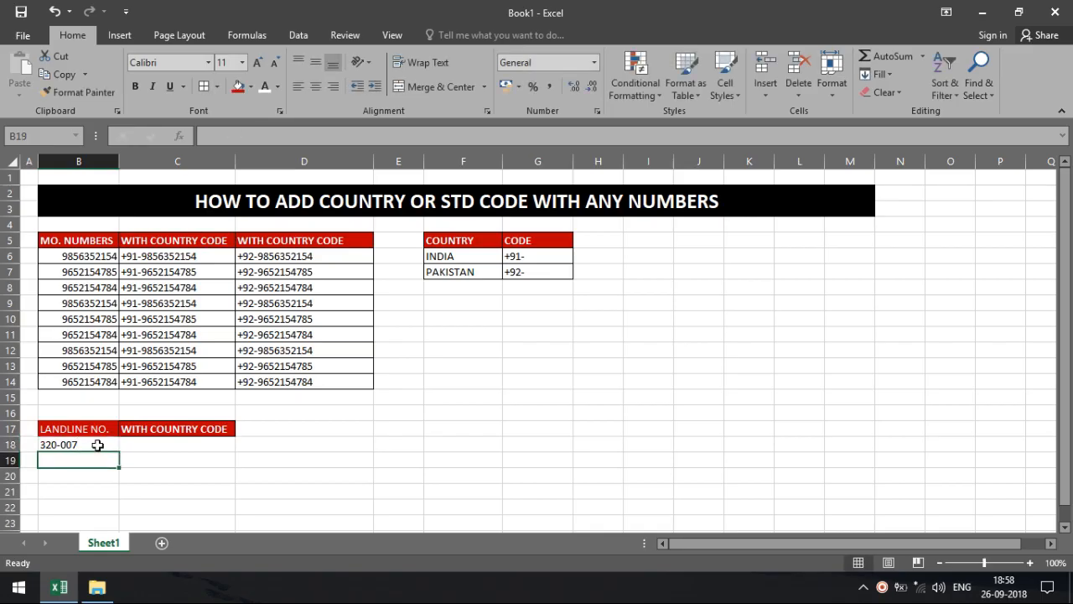
{"action": "type", "text": "654"}
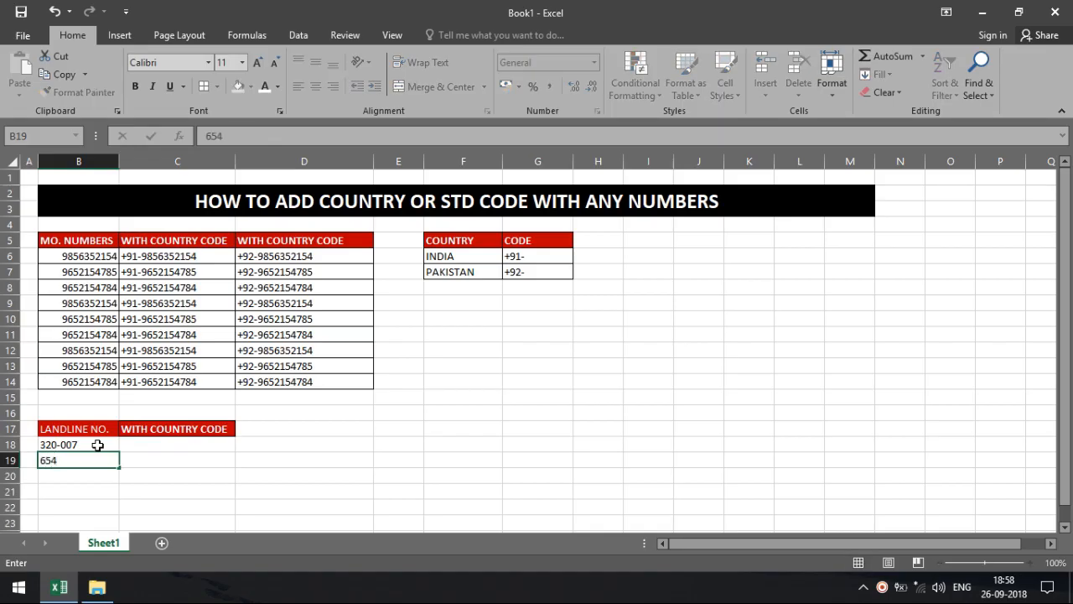
{"action": "type", "text": "-123"}
{"action": "key", "text": "Return"}
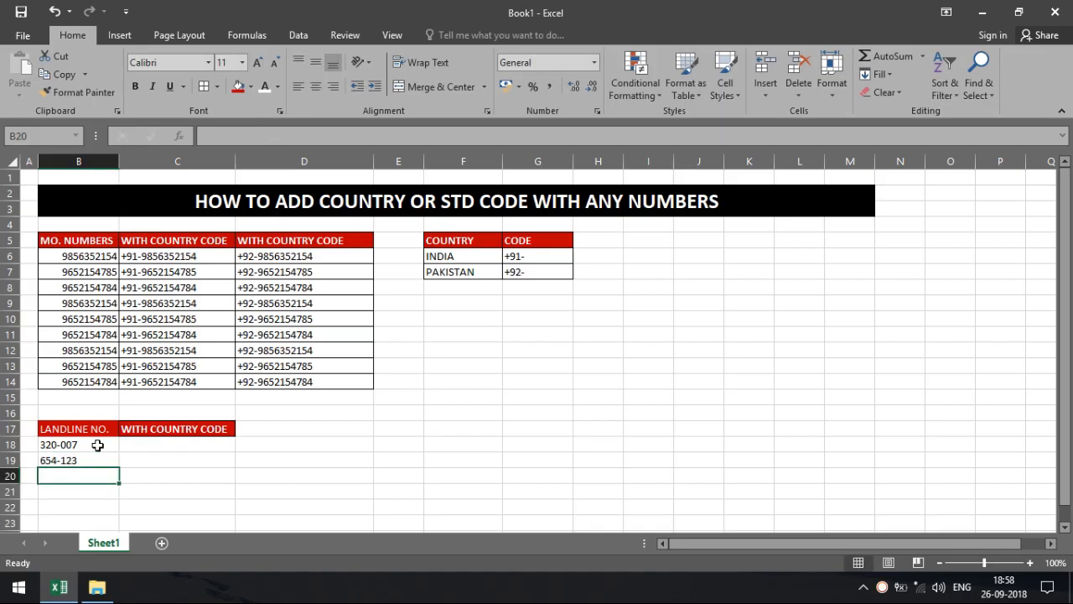
{"action": "type", "text": "234"}
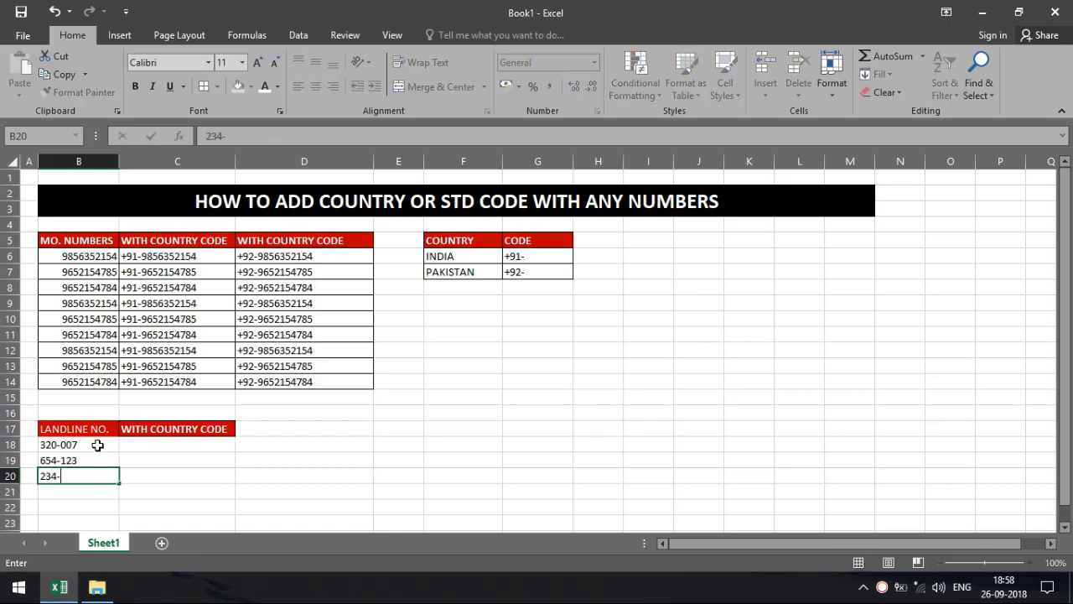
{"action": "type", "text": "-786"}
{"action": "key", "text": "Return"}
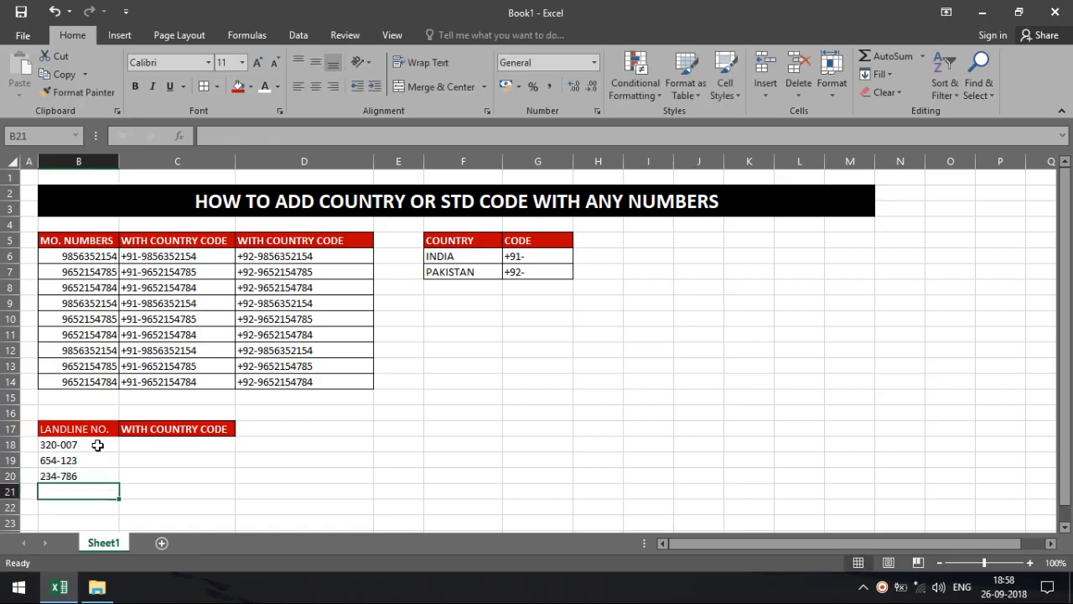
Copy the three landline numbers and paste them again into B21:B23.
{"action": "left_click", "coordinate": [97, 445]}
{"action": "left_click_drag", "start_coordinate": [98, 445], "coordinate": [99, 472]}
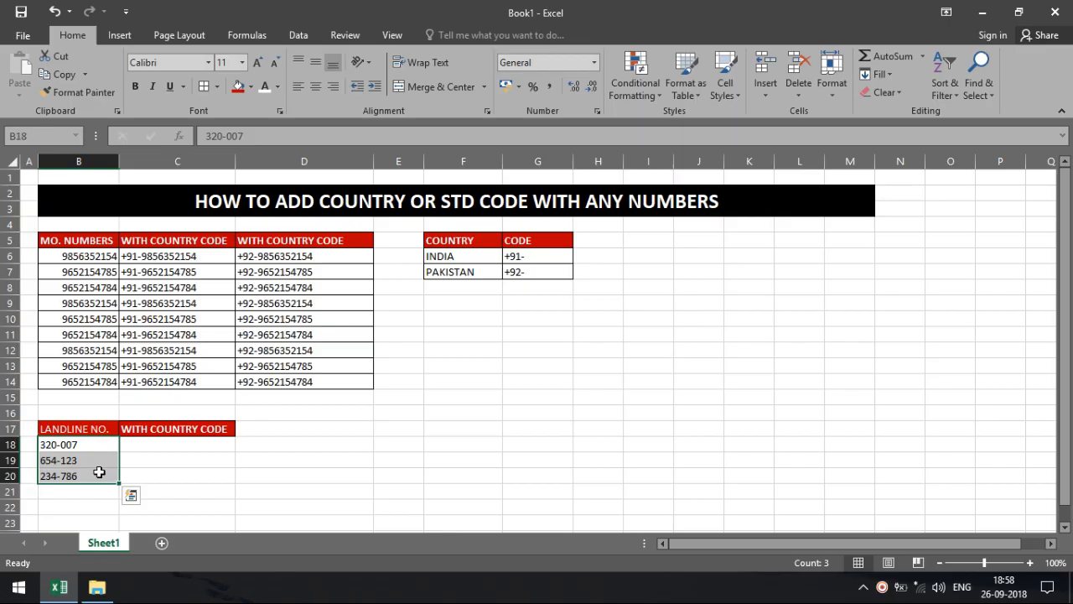
{"action": "key", "text": "ctrl+c"}
{"action": "left_click", "coordinate": [99, 497], "text": "ctrl"}
{"action": "key", "text": "ctrl+v"}
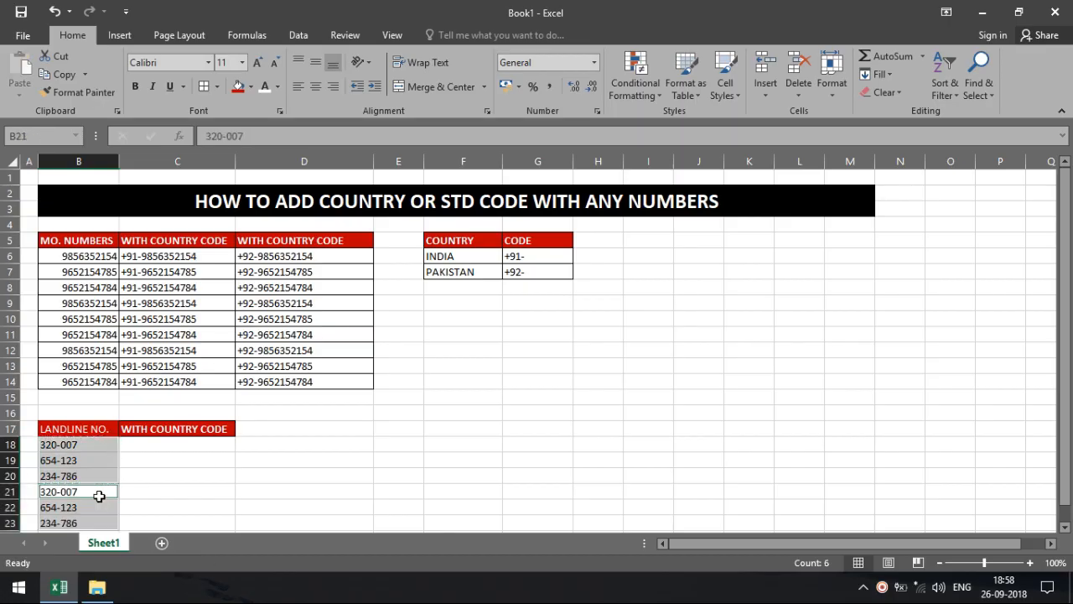
{"action": "key", "text": "Escape"}
{"action": "left_click", "coordinate": [143, 472]}
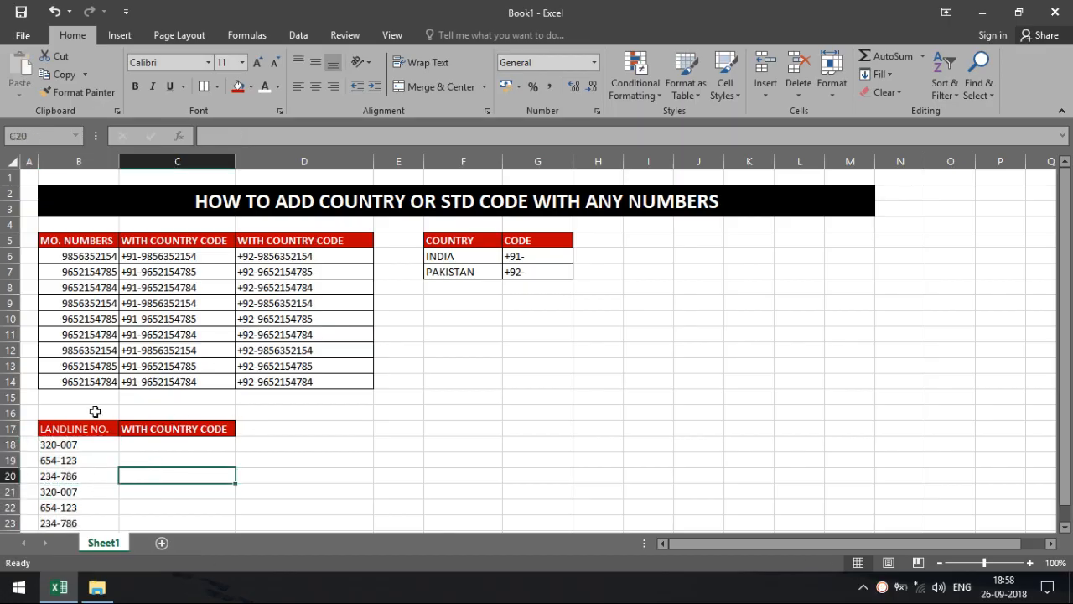
{"action": "left_click", "coordinate": [7, 397]}
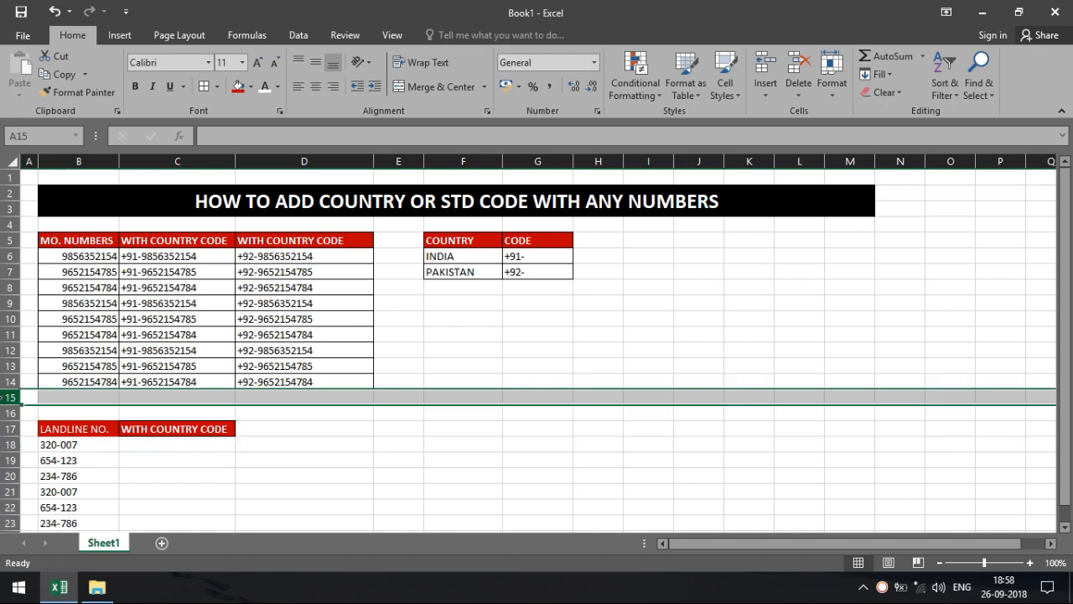
Delete blank row 15 and apply All Borders to the landline table B16:C22.
{"action": "left_click", "coordinate": [801, 65]}
{"action": "left_click_drag", "start_coordinate": [522, 494], "coordinate": [451, 503]}
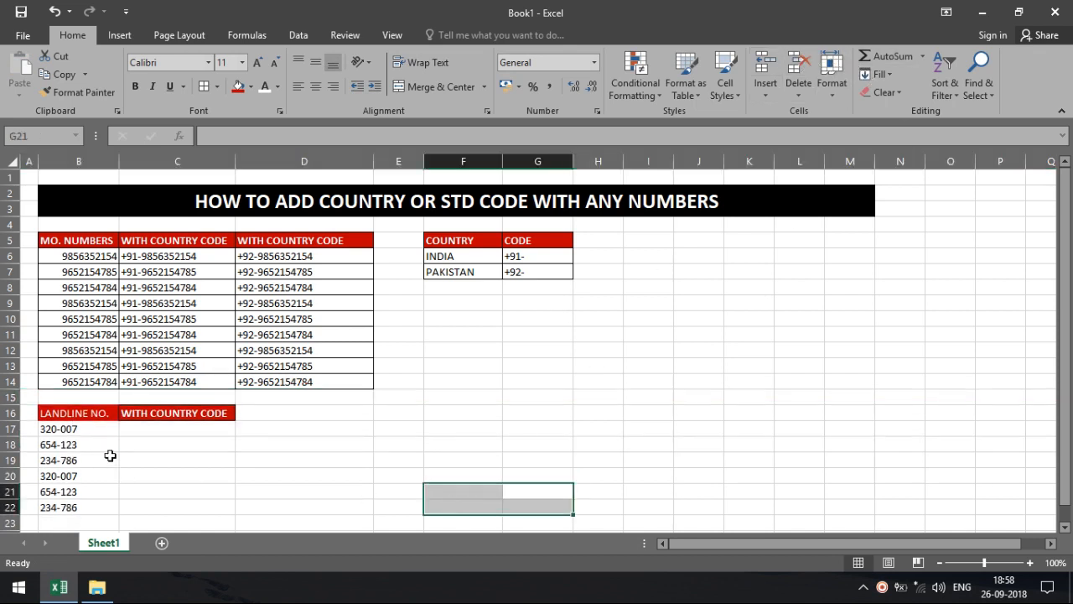
{"action": "left_click_drag", "start_coordinate": [76, 407], "coordinate": [170, 504]}
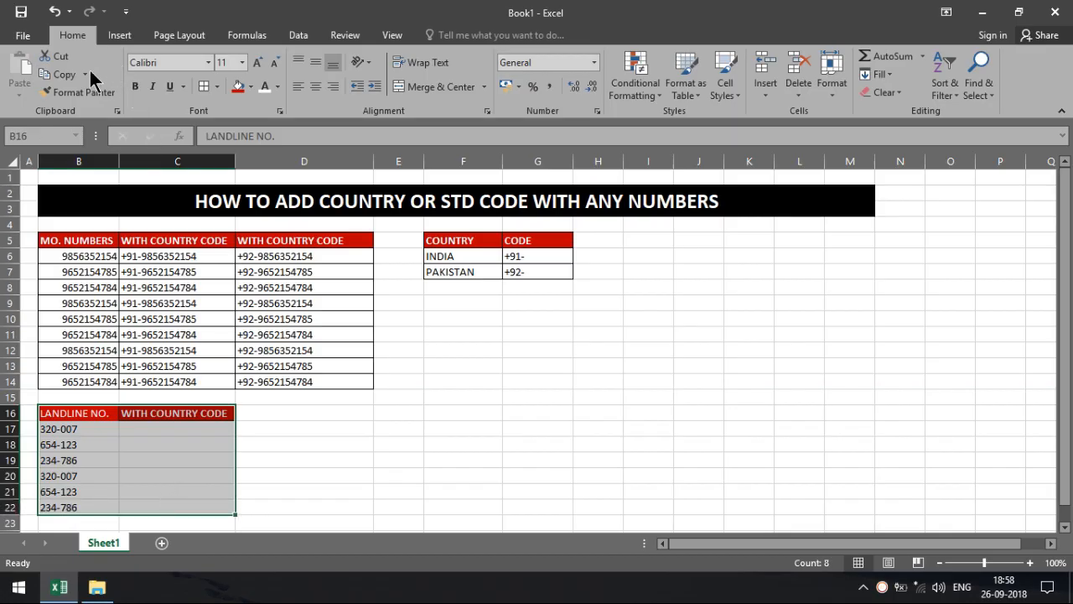
{"action": "left_click", "coordinate": [203, 87]}
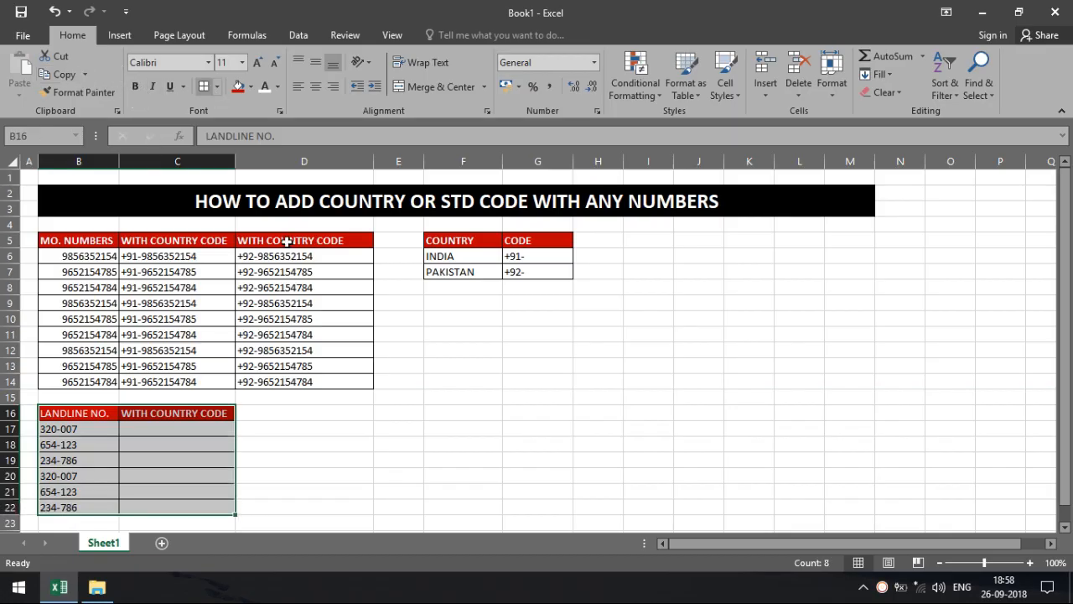
{"action": "left_click", "coordinate": [439, 388]}
{"action": "left_click", "coordinate": [462, 401]}
{"action": "left_click", "coordinate": [461, 410]}
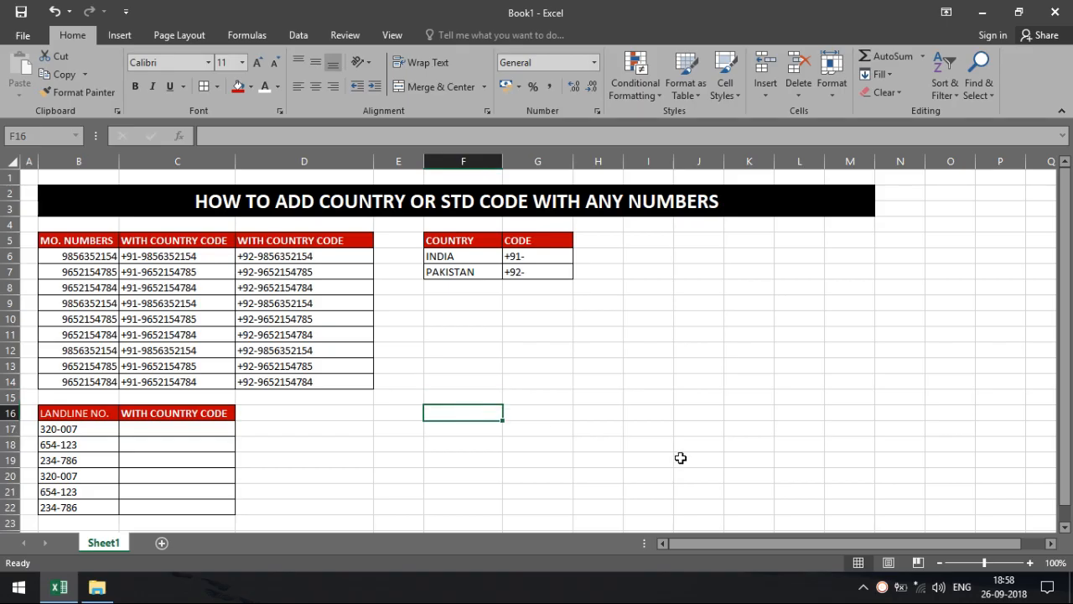
Type AREA and STD CODE headers in F16:G16, with DELHI and NOIDA below.
{"action": "type", "text": "AREA"}
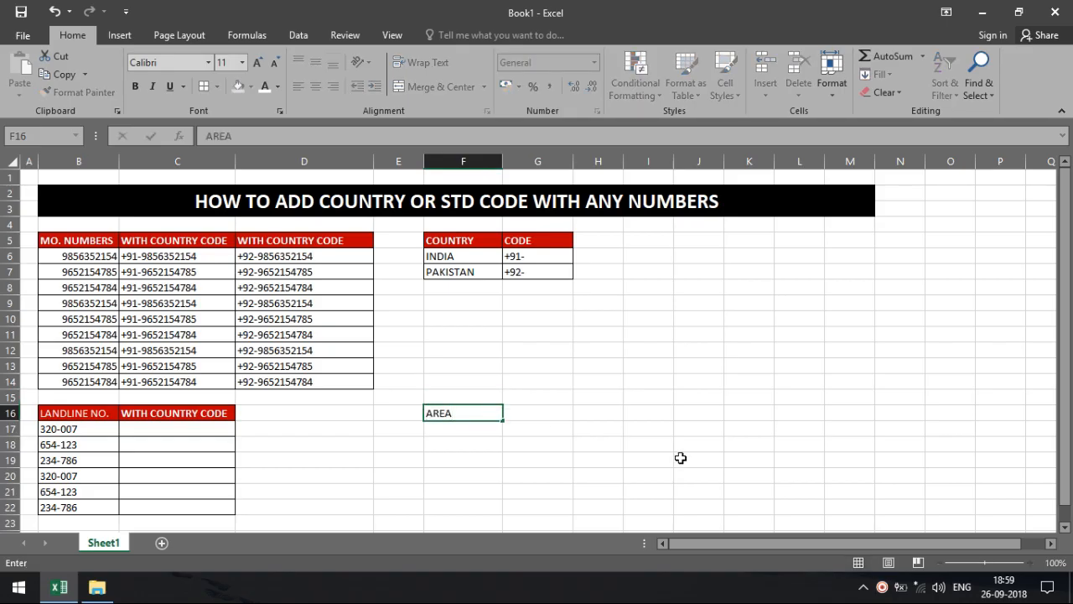
{"action": "key", "text": "Tab"}
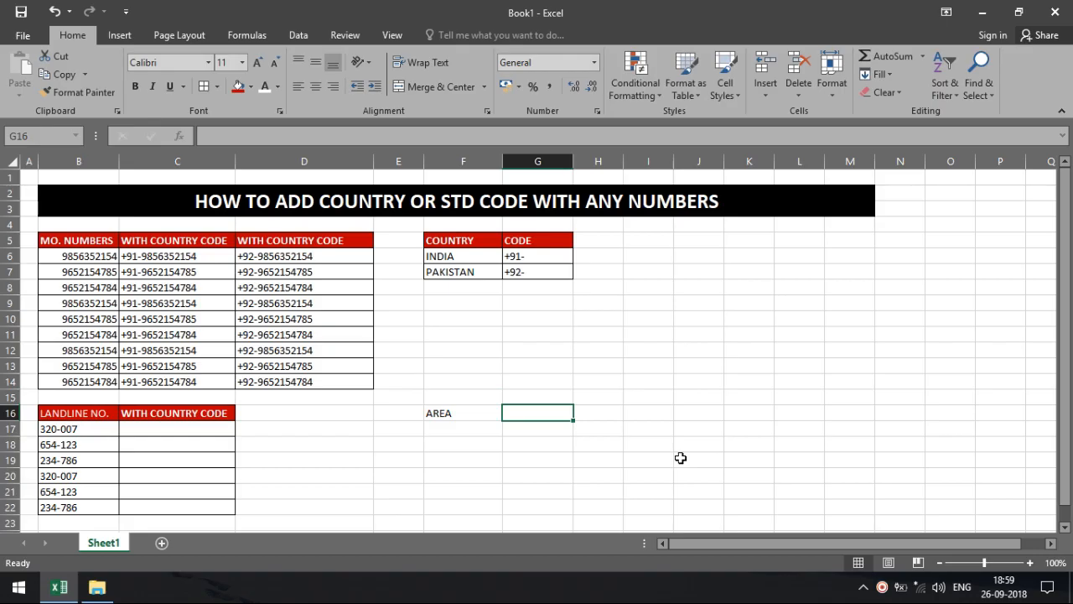
{"action": "type", "text": "STD"}
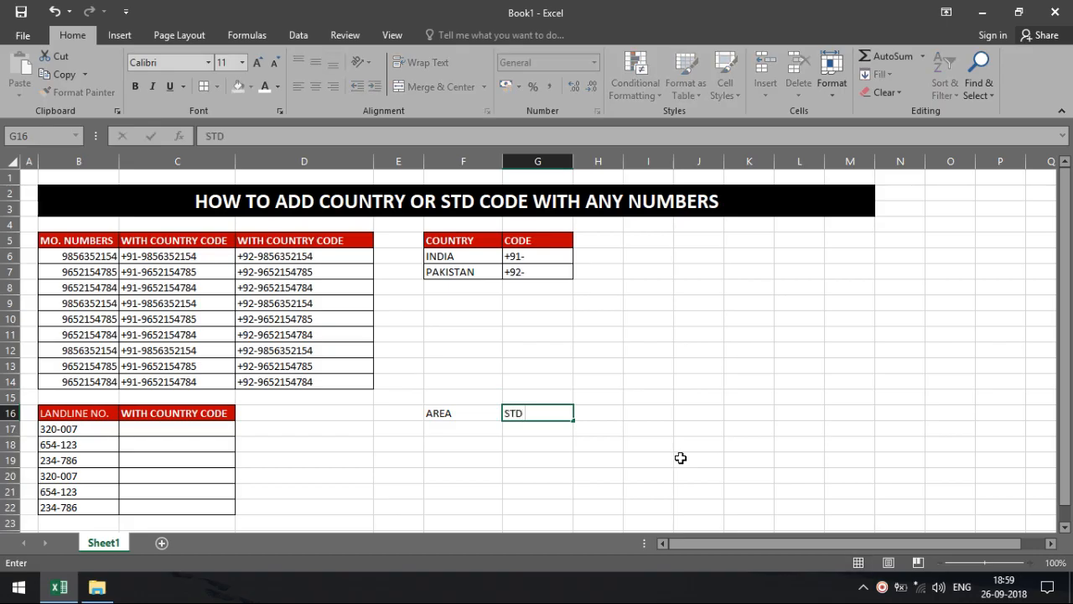
{"action": "type", "text": " CODE"}
{"action": "key", "text": "Return"}
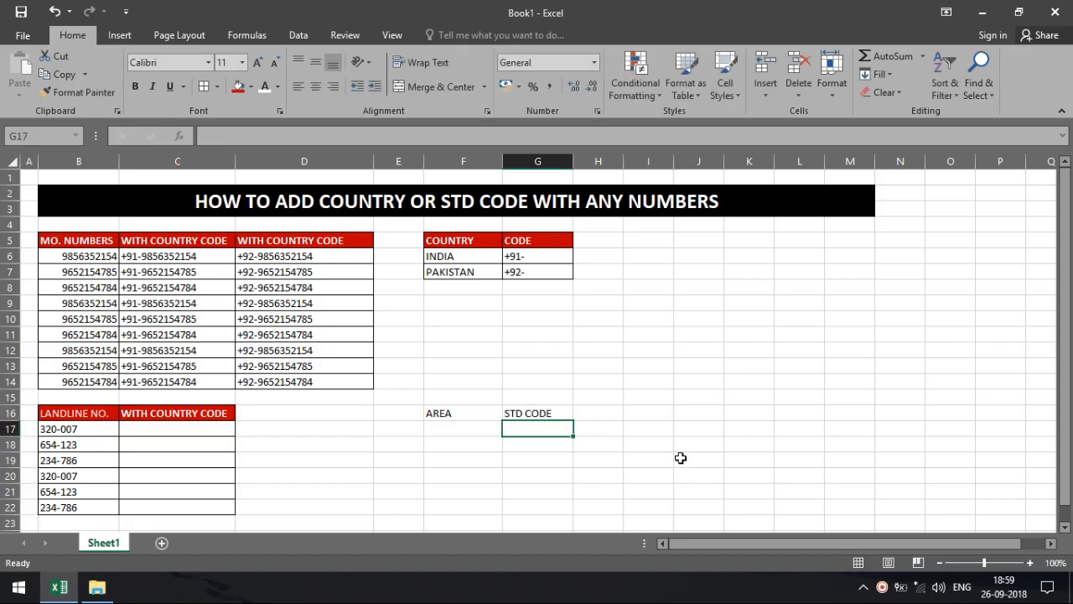
{"action": "key", "text": "Left"}
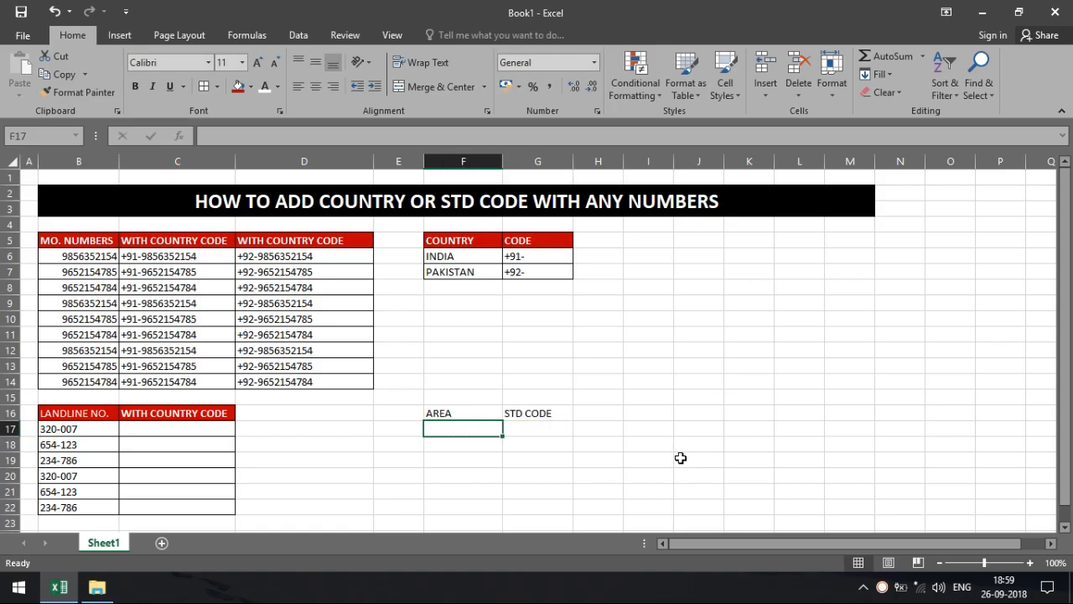
{"action": "type", "text": "DEL"}
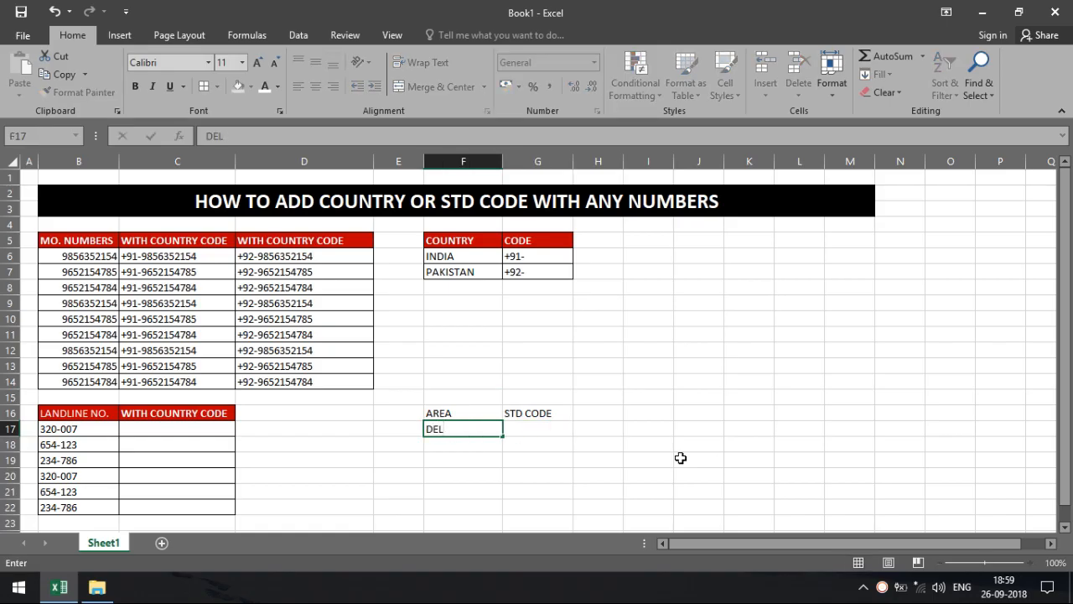
{"action": "type", "text": "IHI"}
{"action": "key", "text": "Return"}
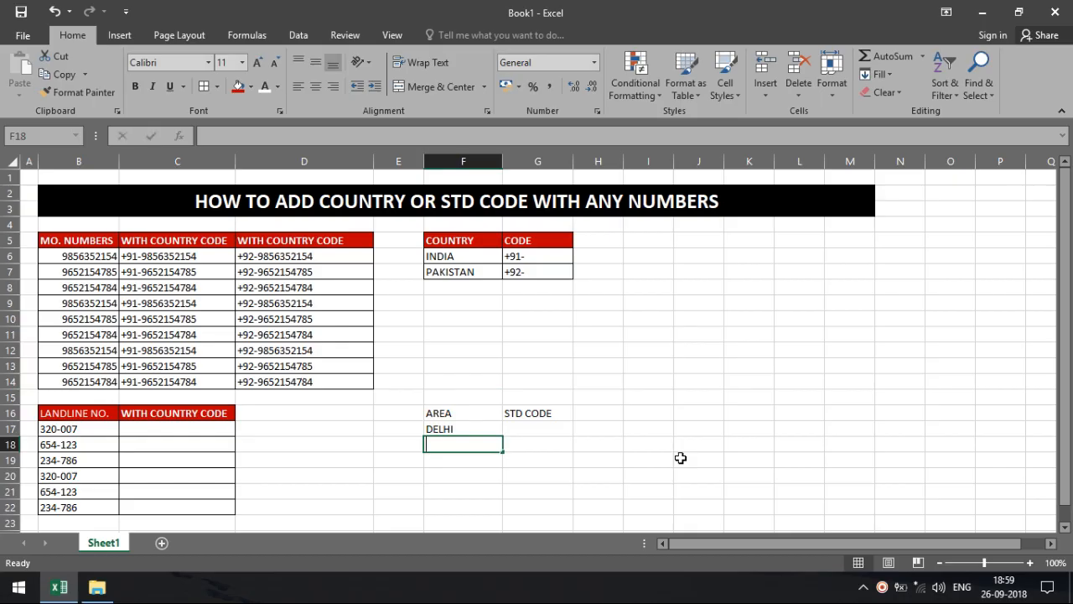
{"action": "type", "text": "NOIDA"}
{"action": "key", "text": "Tab"}
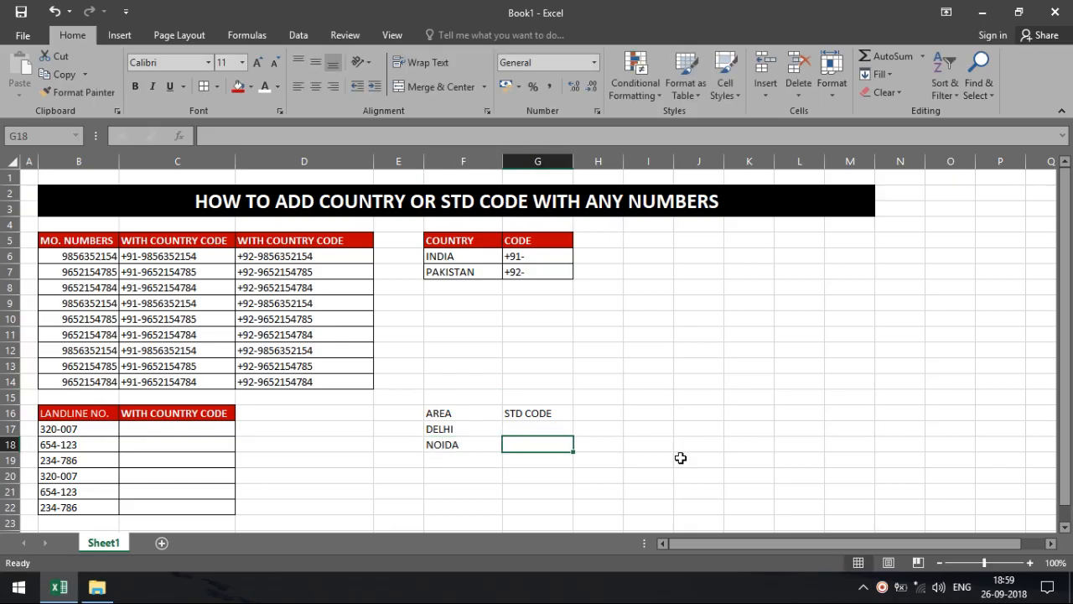
{"action": "key", "text": "Up"}
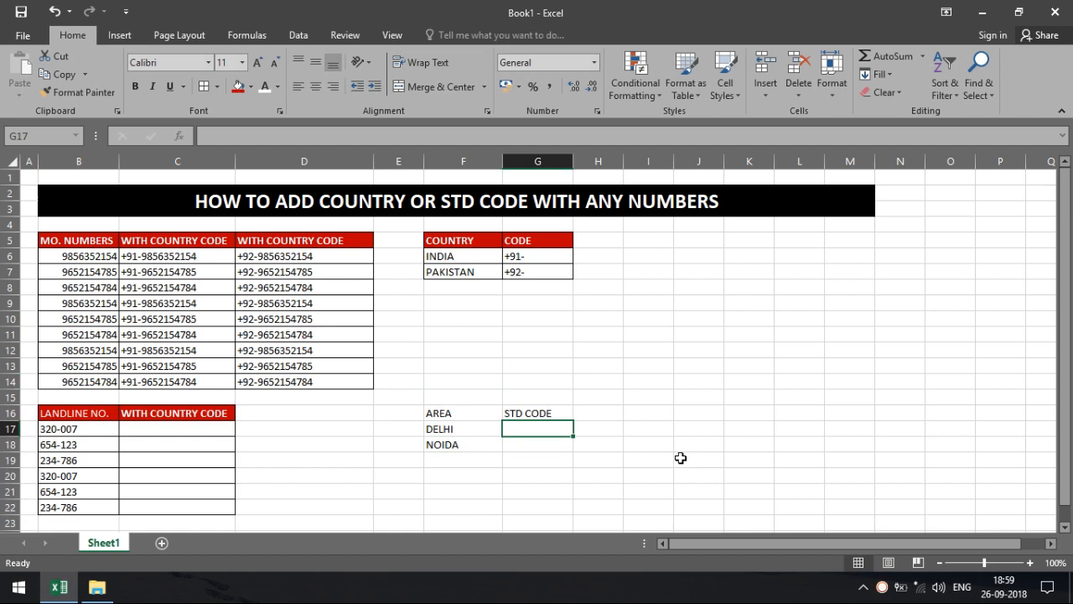
{"action": "key", "text": "Up"}
{"action": "key", "text": "shift+Left"}
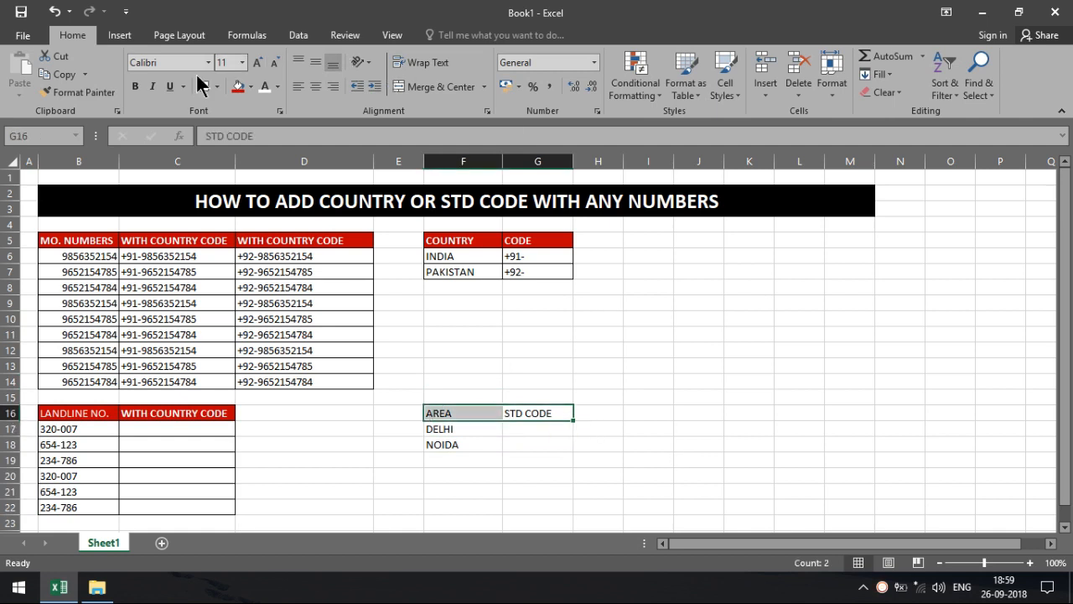
Make the AREA/STD CODE header bold white-on-red and border the whole table.
{"action": "left_click", "coordinate": [134, 84]}
{"action": "left_click", "coordinate": [239, 86]}
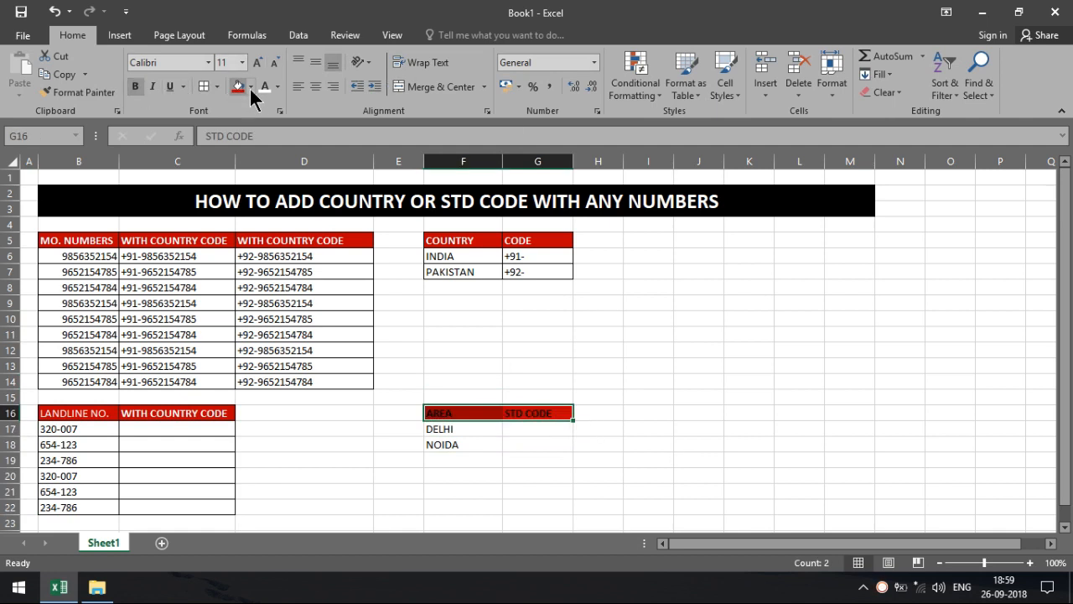
{"action": "left_click", "coordinate": [265, 86]}
{"action": "mouse_move", "coordinate": [482, 413]}
{"action": "left_mouse_down"}
{"action": "mouse_move", "coordinate": [578, 431]}
{"action": "mouse_move", "coordinate": [517, 441]}
{"action": "left_mouse_up"}
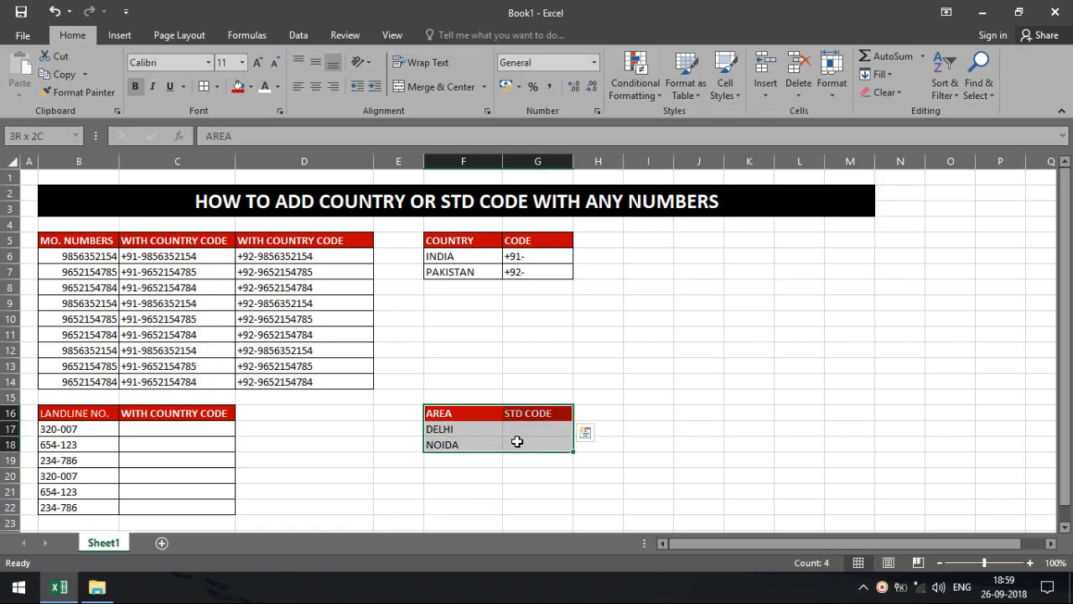
{"action": "left_click", "coordinate": [204, 87]}
Enter STD codes 011 for DELHI and 0120 for NOIDA.
{"action": "left_click", "coordinate": [533, 428]}
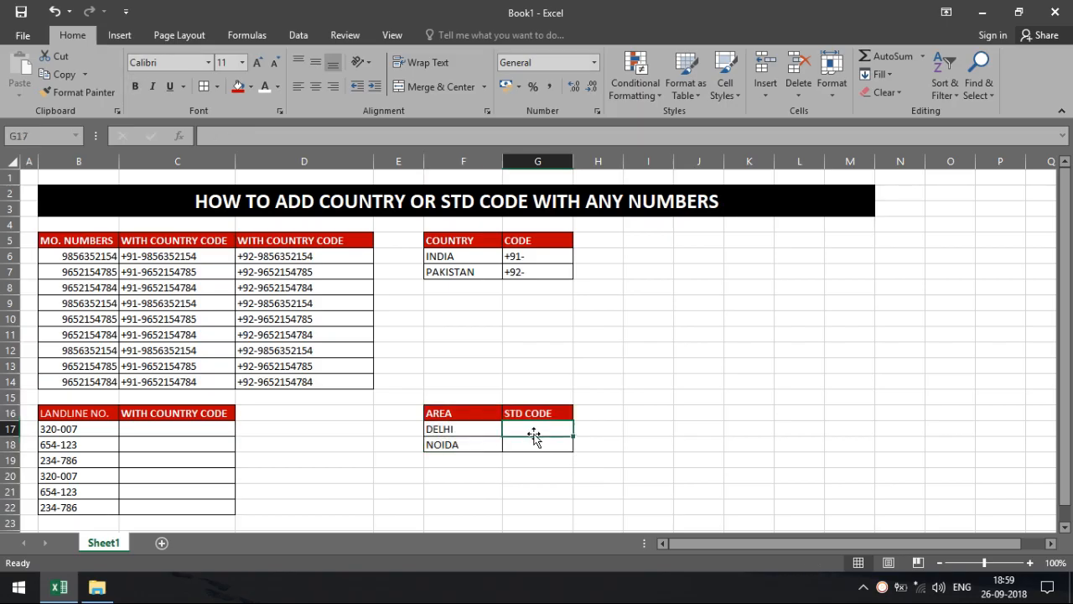
{"action": "type", "text": "011"}
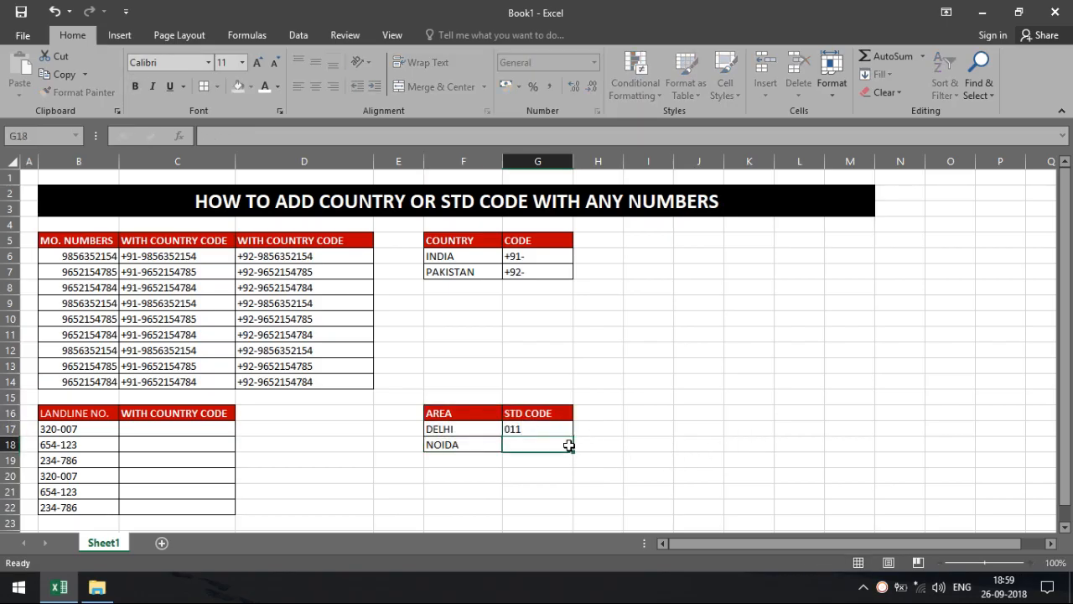
{"action": "key", "text": "Return"}
{"action": "type", "text": "0120"}
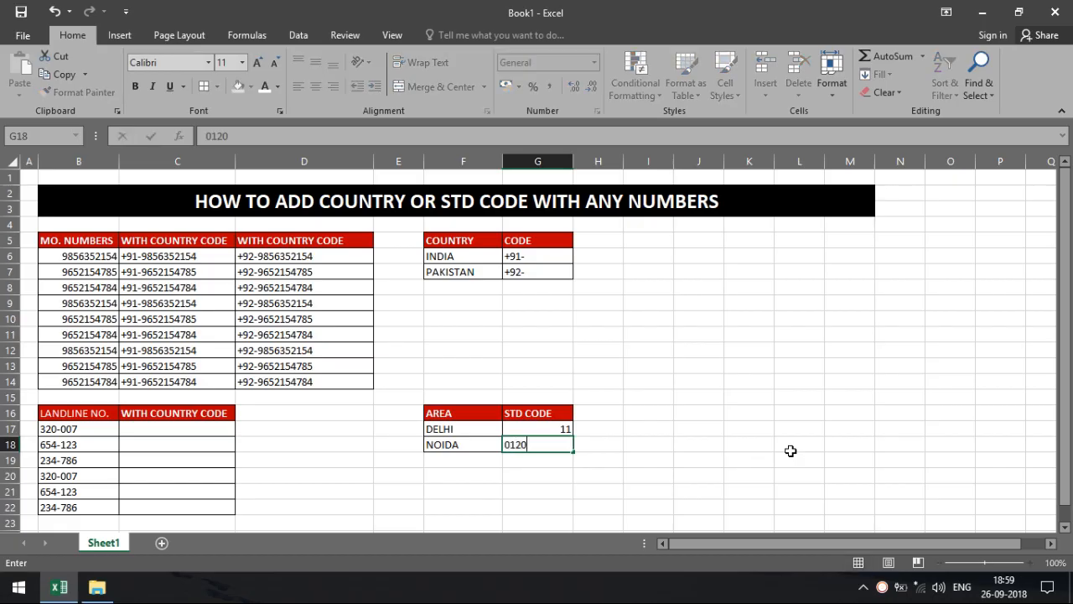
{"action": "left_click", "coordinate": [791, 451]}
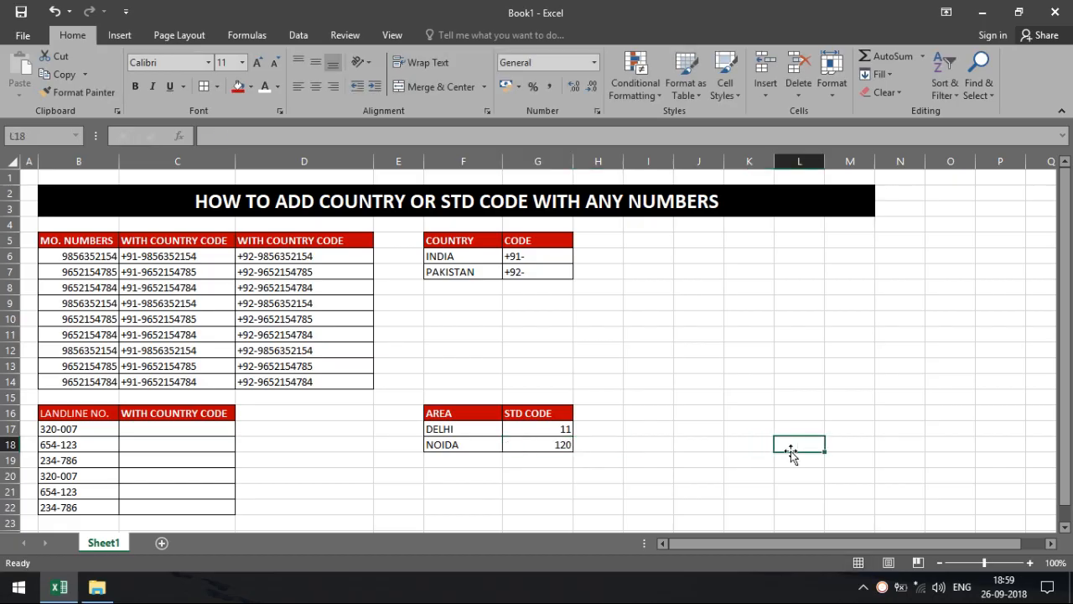
Clear the STD code cells G17:G18 and set their number format to Text.
{"action": "left_click", "coordinate": [537, 428]}
{"action": "left_click_drag", "start_coordinate": [549, 446], "coordinate": [545, 431]}
{"action": "key", "text": "Delete"}
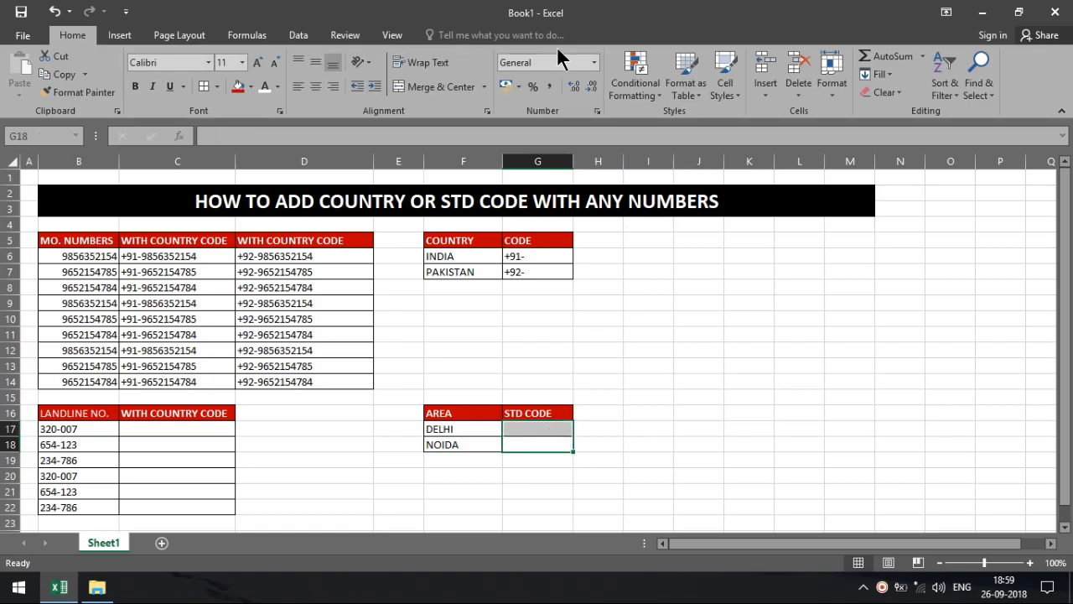
{"action": "left_click", "coordinate": [589, 62]}
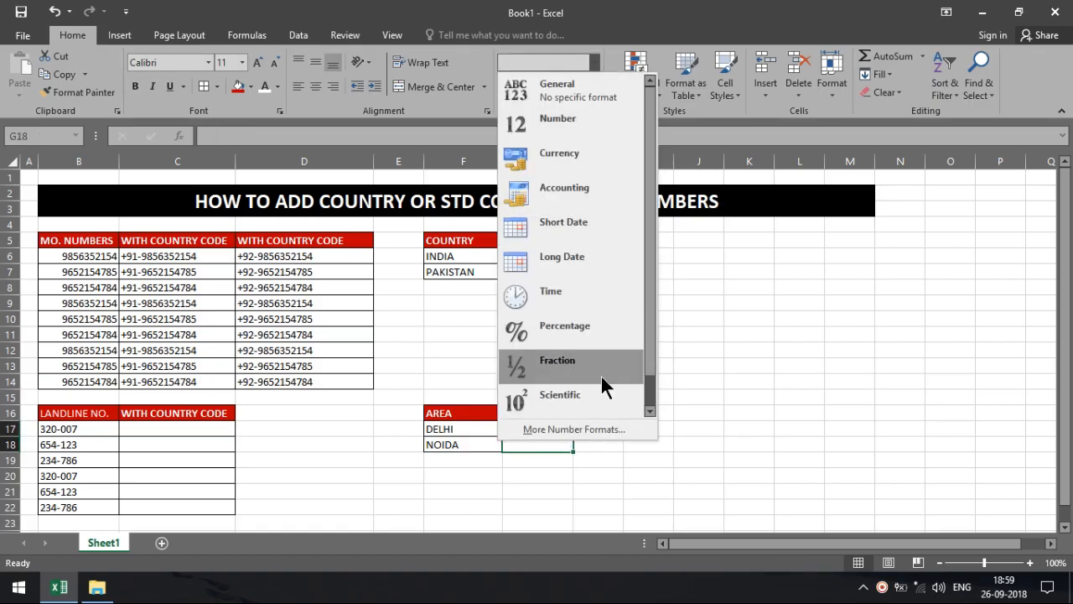
{"action": "scroll", "coordinate": [651, 372], "scroll_direction": "down", "scroll_amount": 1}
{"action": "left_click", "coordinate": [636, 392]}
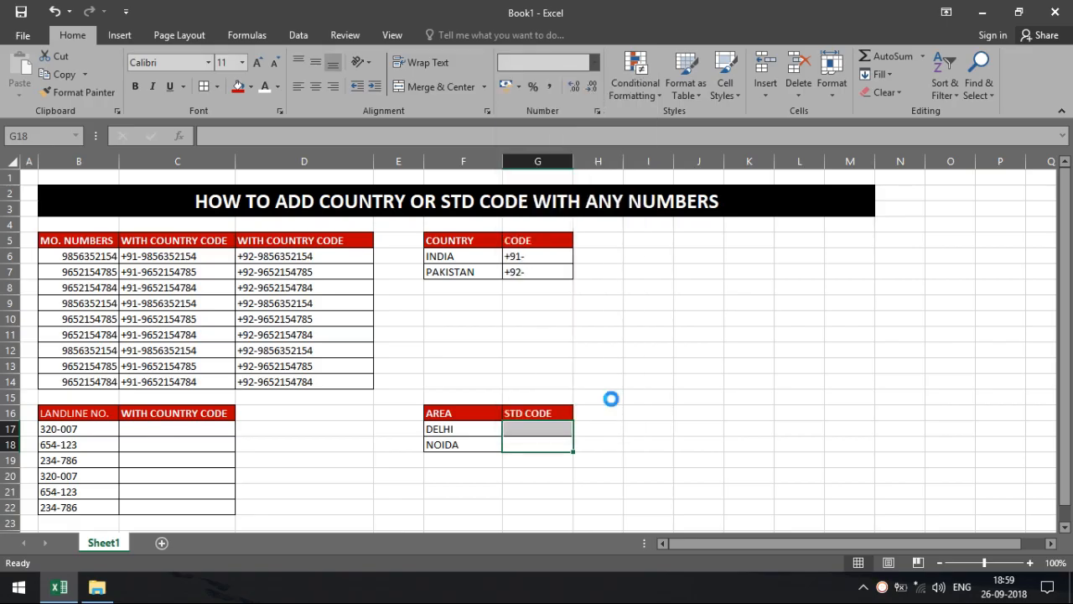
Re-enter the STD codes 011 and 0120 so the leading zeros show.
{"action": "left_click", "coordinate": [520, 428]}
{"action": "type", "text": "011"}
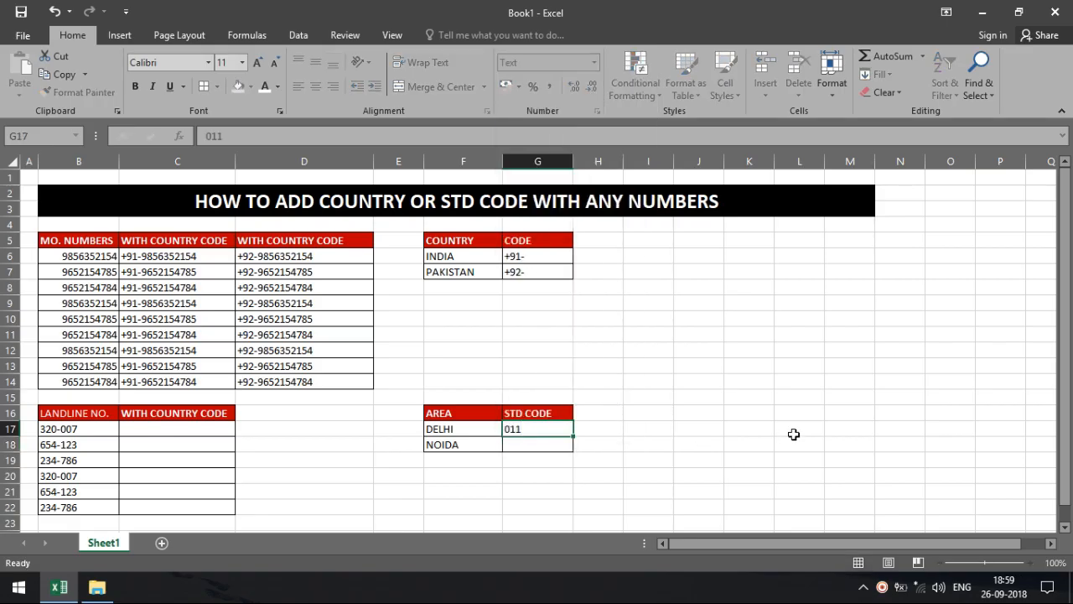
{"action": "key", "text": "Return"}
{"action": "type", "text": "0120"}
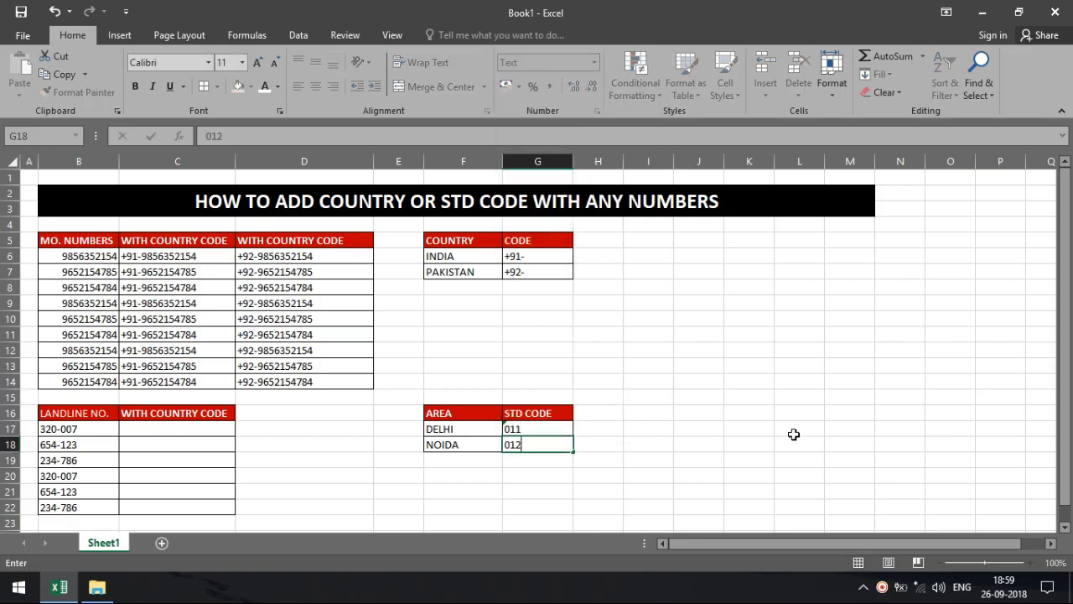
{"action": "key", "text": "Return"}
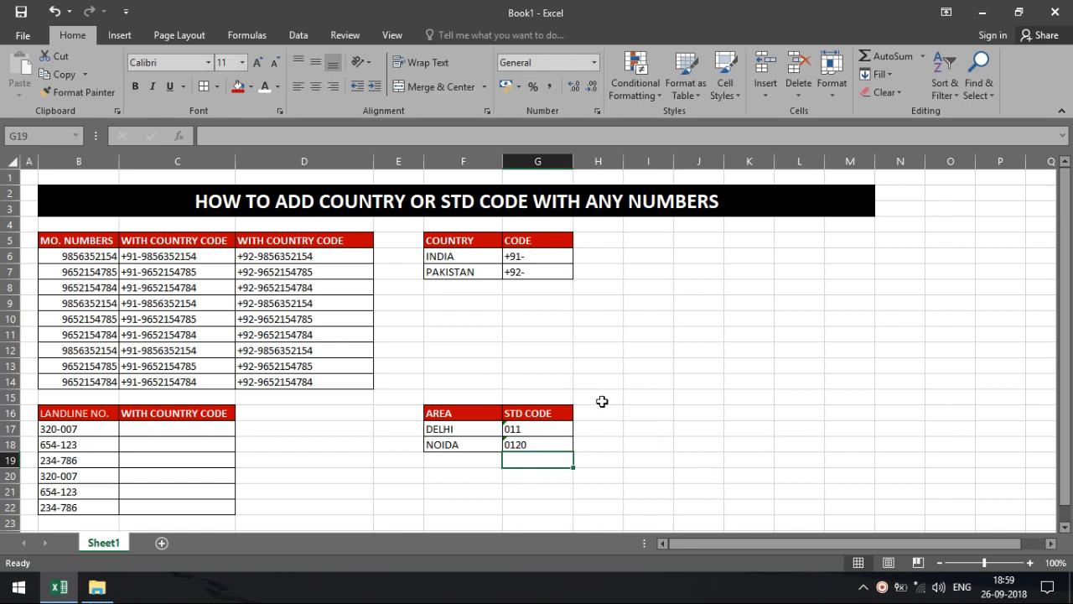
{"action": "left_click_drag", "start_coordinate": [269, 418], "coordinate": [277, 504]}
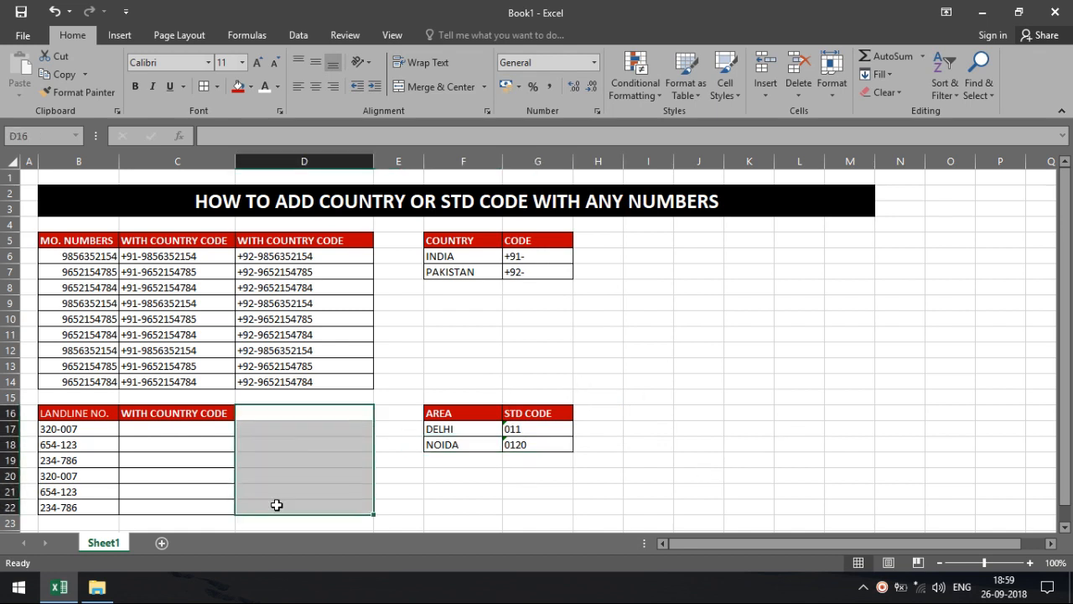
Add a bordered result column D16:D22 and retitle both headers WITH STD CODE.
{"action": "key", "text": "ctrl+r"}
{"action": "left_click", "coordinate": [200, 415]}
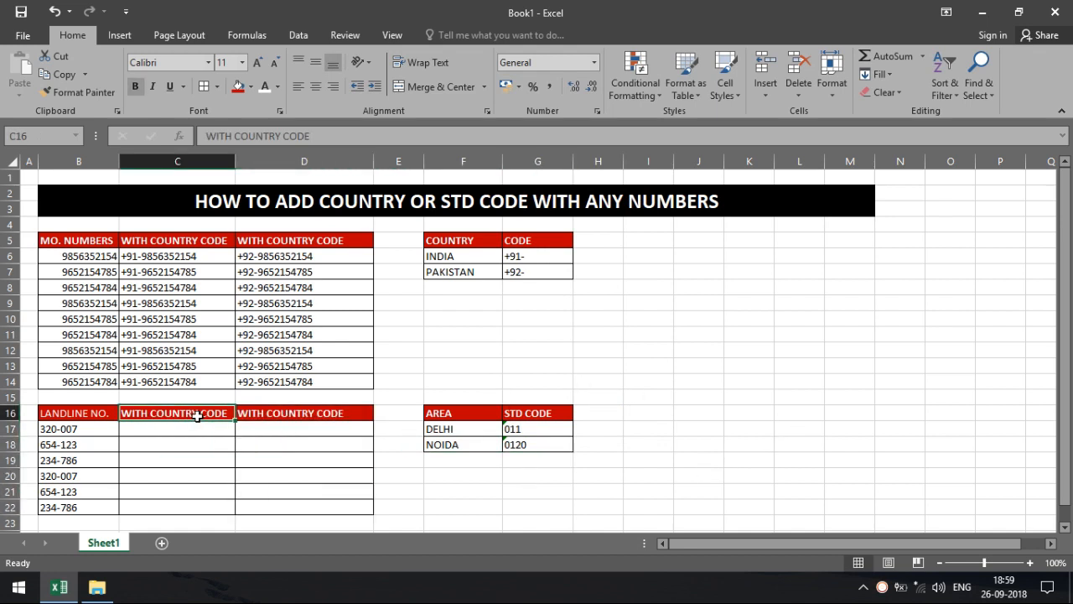
{"action": "double_click", "coordinate": [203, 414]}
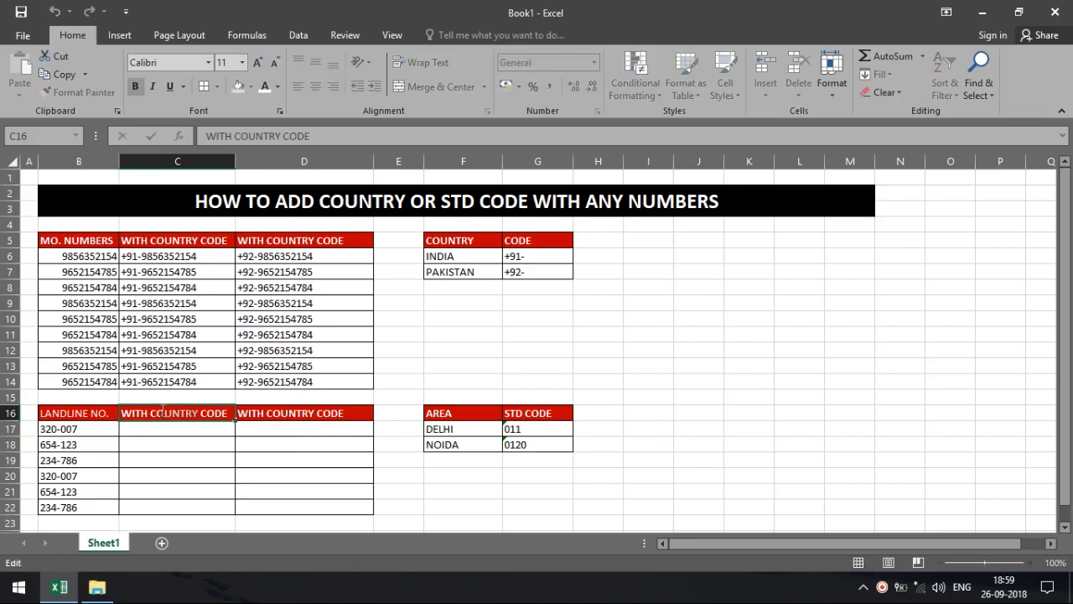
{"action": "type", "text": "STD"}
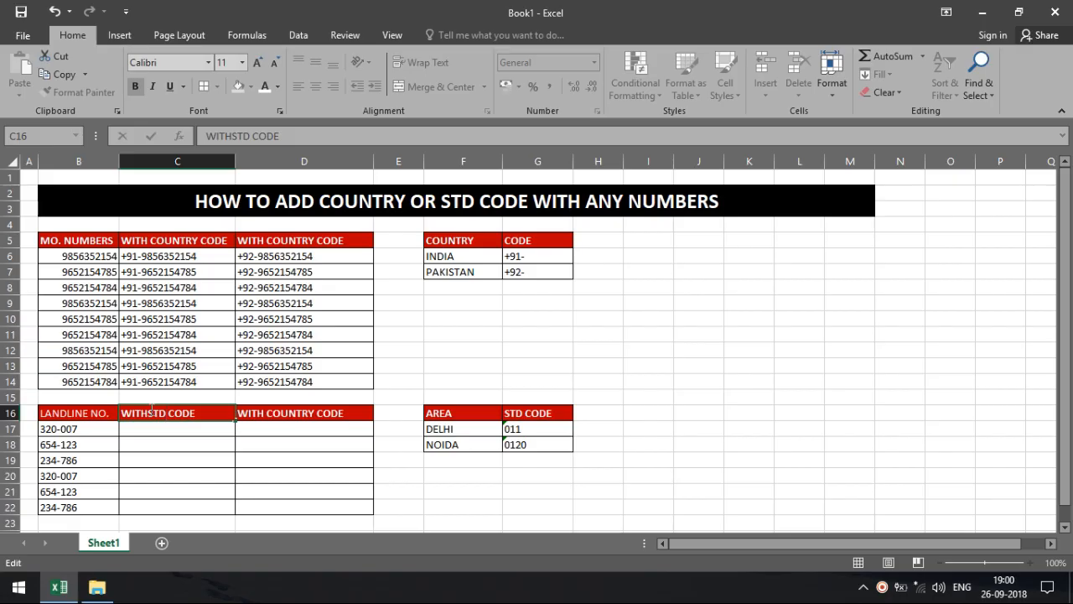
{"action": "left_click", "coordinate": [383, 433]}
{"action": "left_click", "coordinate": [323, 411]}
{"action": "key", "text": "ctrl+r"}
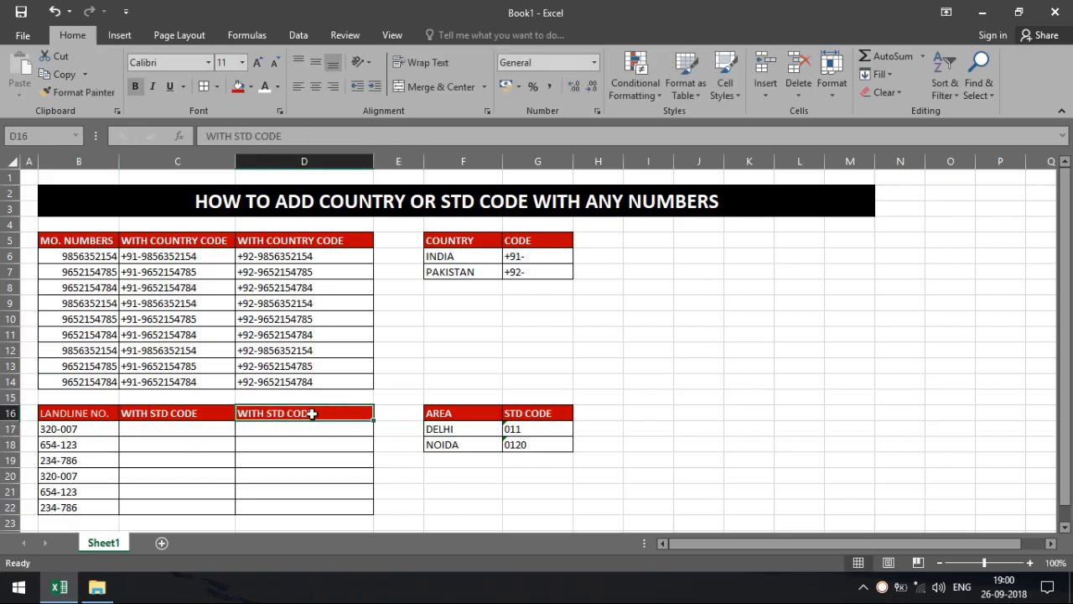
{"action": "left_click", "coordinate": [181, 430]}
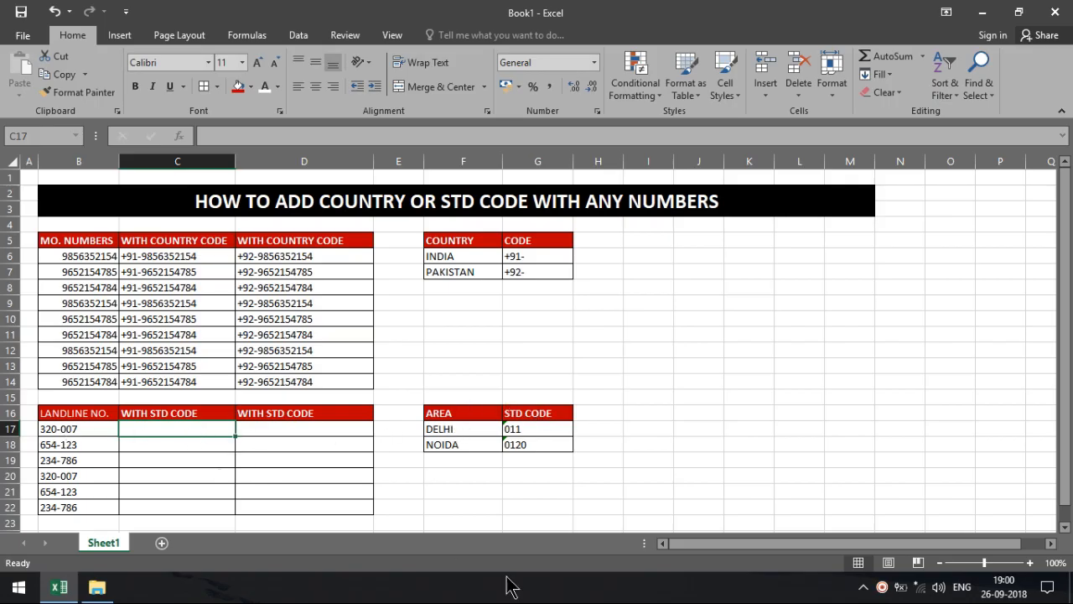
Enter ="011-"&B17 in C17 to display 011-320-007.
{"action": "type", "text": "="}
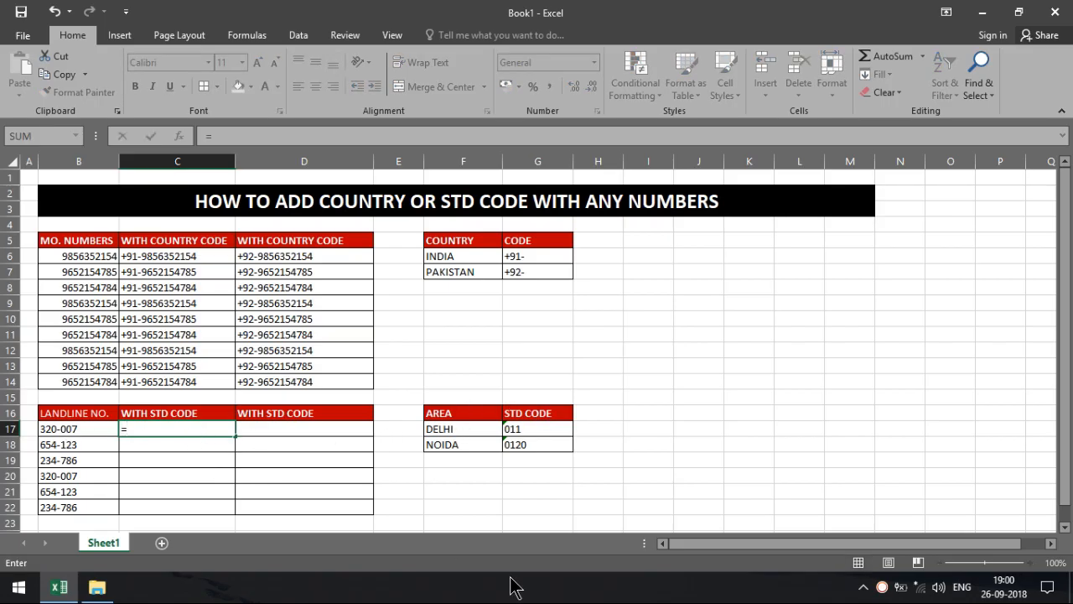
{"action": "type", "text": "0"}
{"action": "key", "text": "BackSpace"}
{"action": "key", "text": "BackSpace"}
{"action": "key", "text": "BackSpace"}
{"action": "type", "text": "\"01"}
{"action": "type", "text": "1-\"&"}
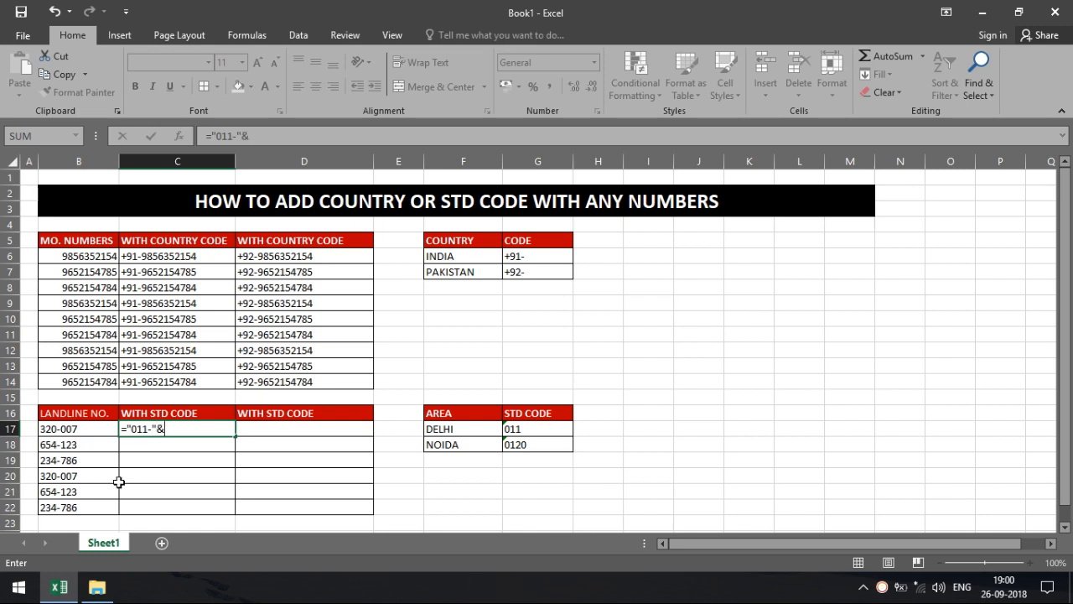
{"action": "left_click", "coordinate": [79, 430]}
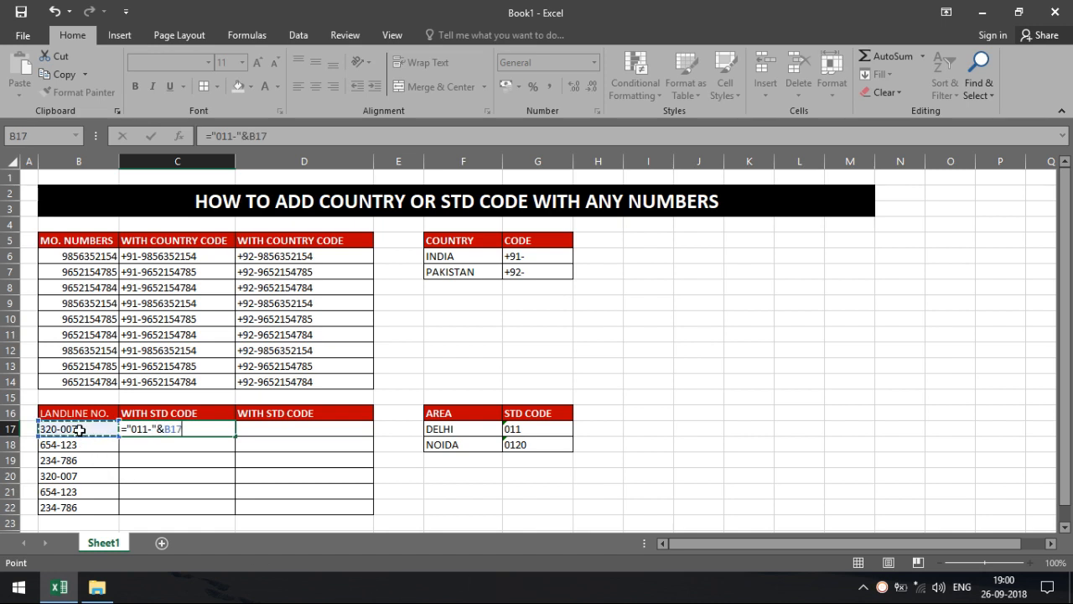
{"action": "key", "text": "Return"}
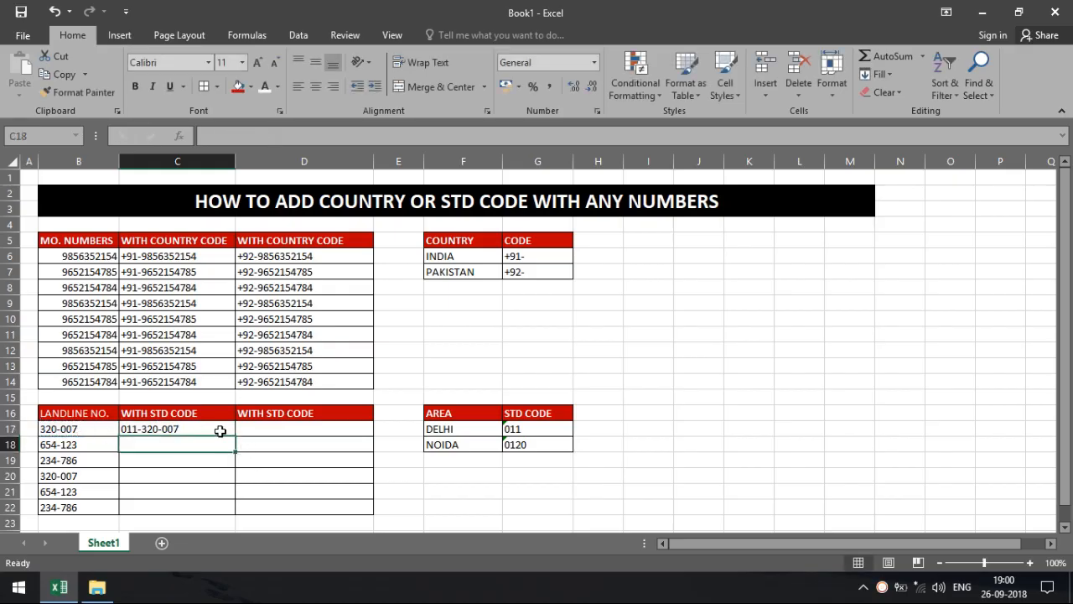
{"action": "left_click", "coordinate": [251, 433]}
Enter the formula ="0120-"&B17 in D17 to prefix the first landline with 0120-.
{"action": "type", "text": "="}
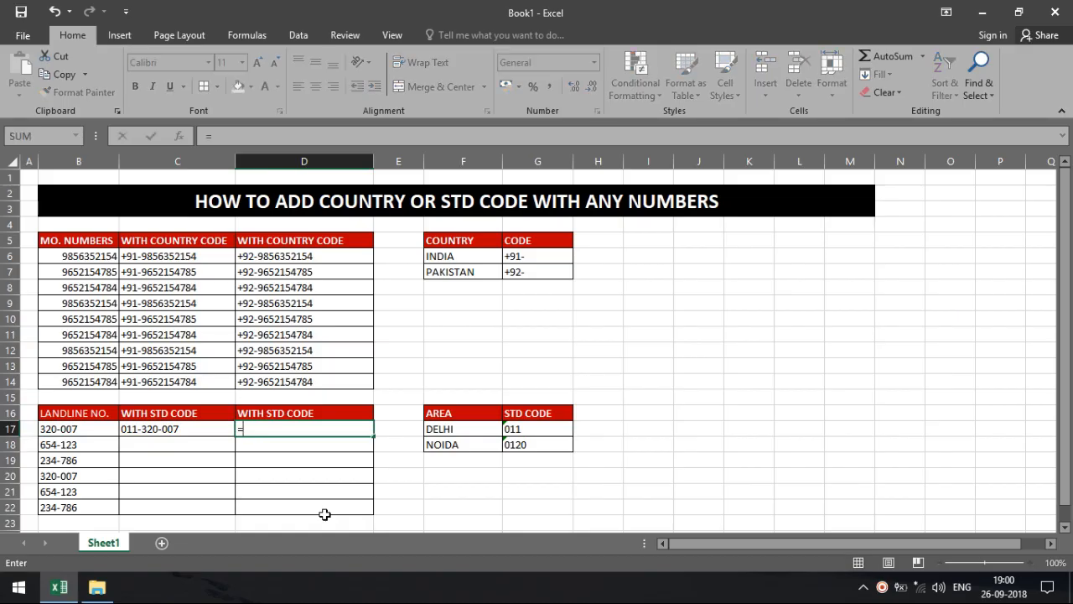
{"action": "type", "text": "\"0120-\""}
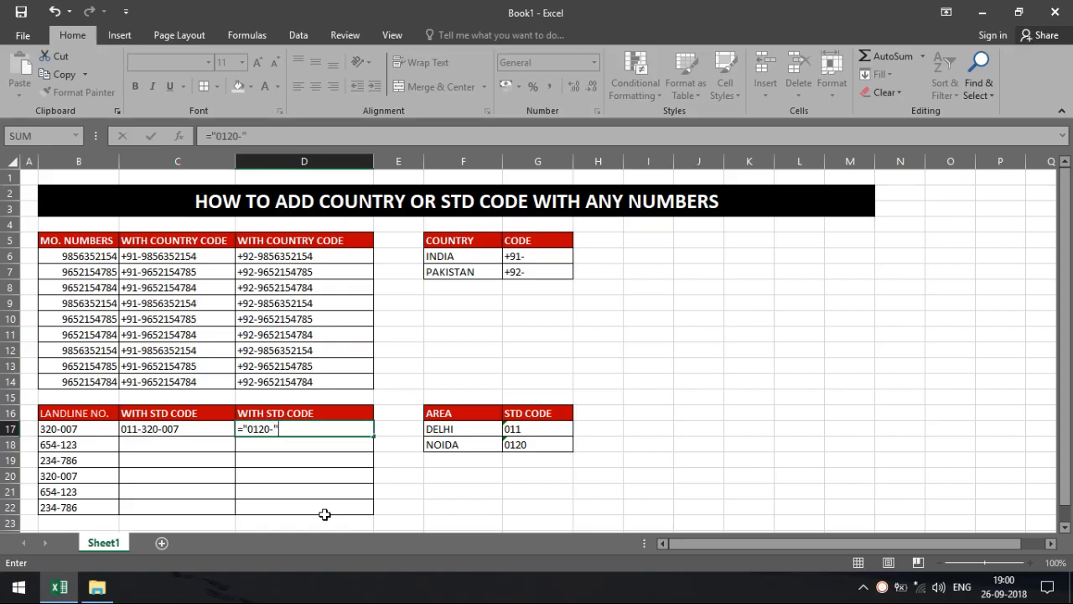
{"action": "type", "text": "&"}
{"action": "left_click", "coordinate": [78, 428]}
{"action": "key", "text": "Return"}
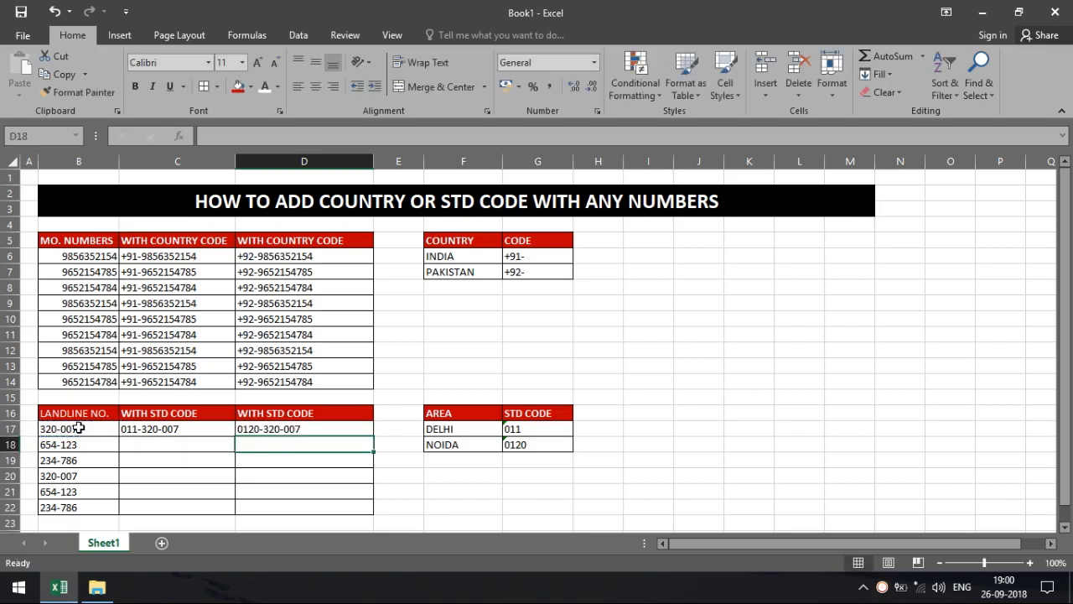
Copy the C17:D17 STD-code formulas down through row 22.
{"action": "left_click_drag", "start_coordinate": [137, 428], "coordinate": [378, 513]}
{"action": "left_click", "coordinate": [471, 520]}
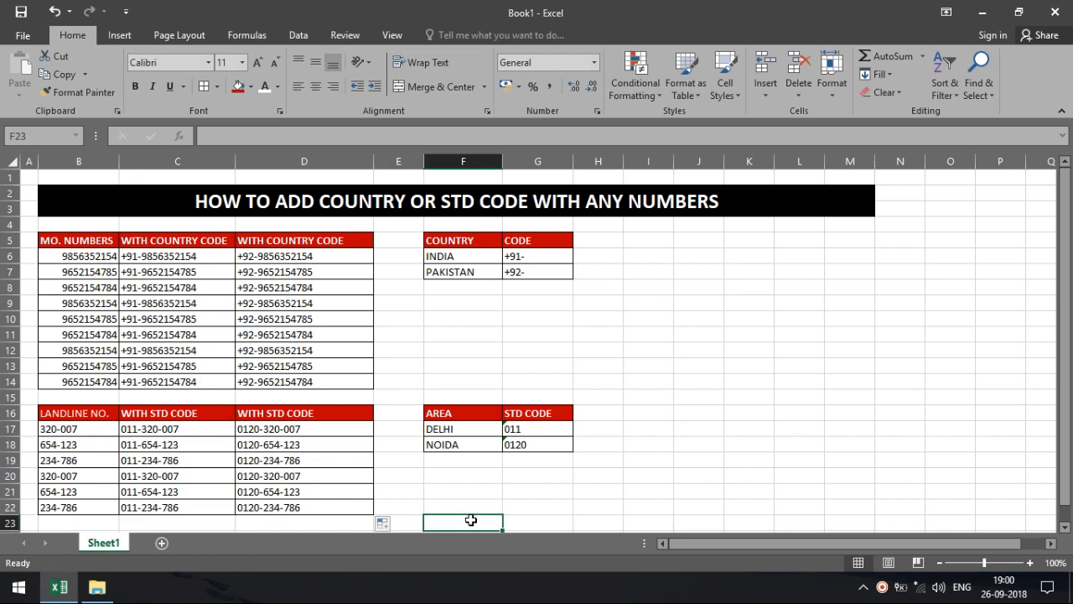
{"action": "left_click", "coordinate": [688, 258]}
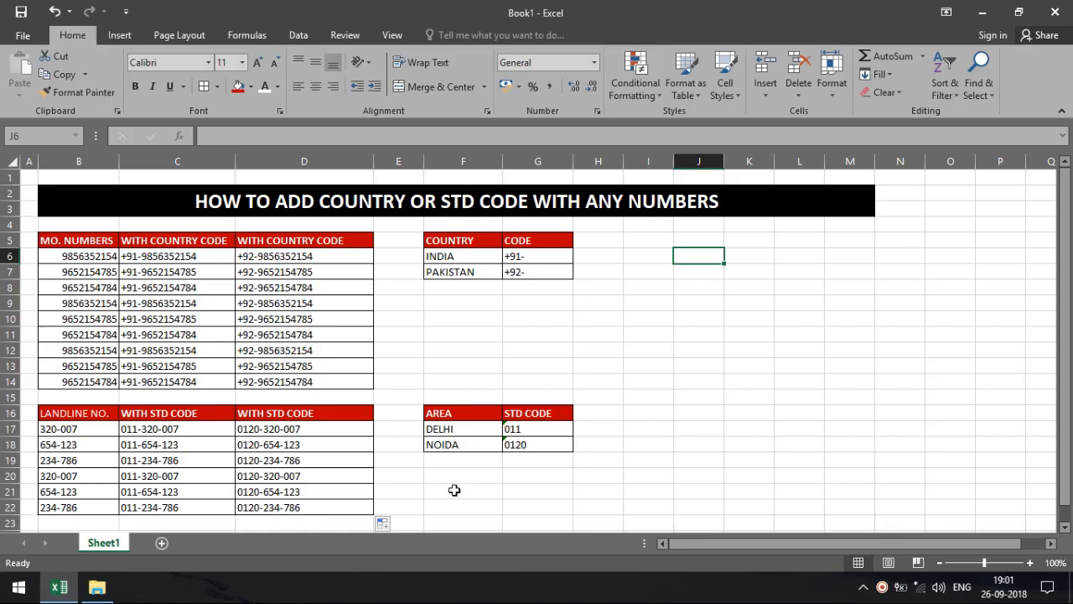
{"action": "left_click", "coordinate": [669, 318]}
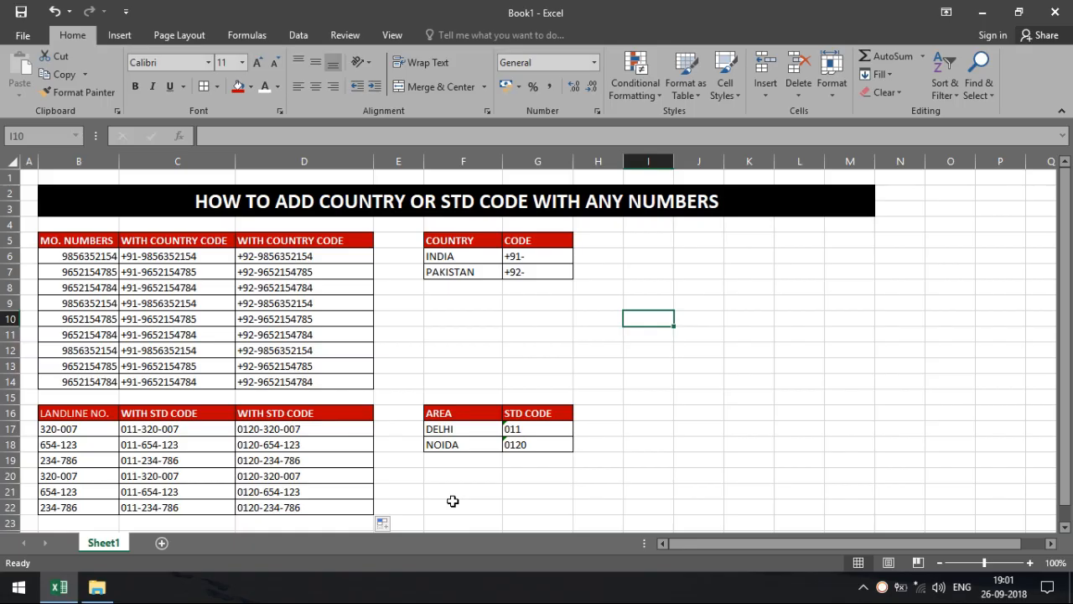
{"action": "right_click", "coordinate": [882, 586]}
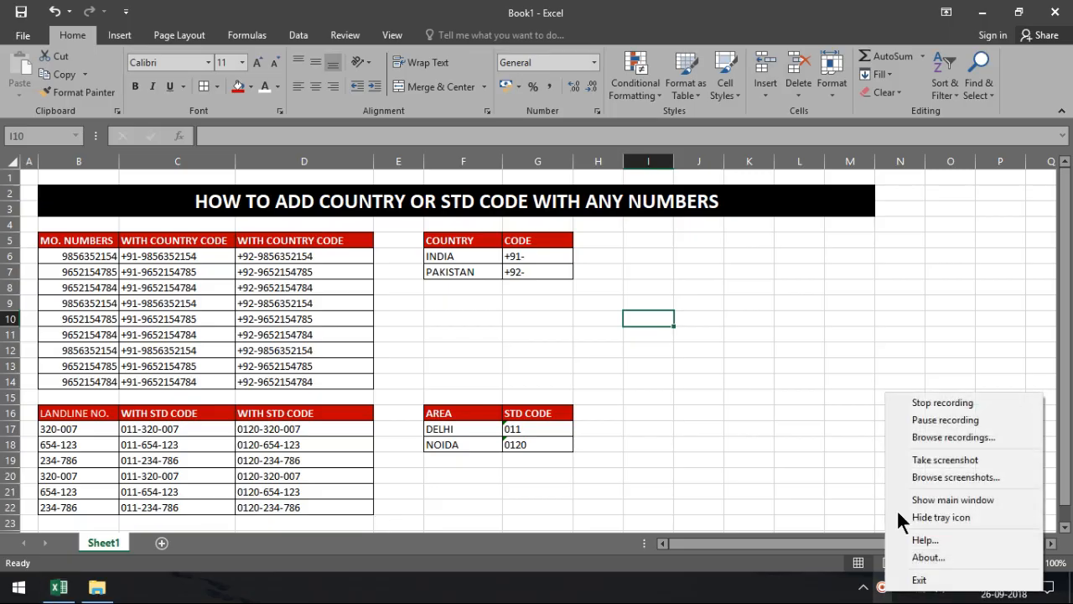